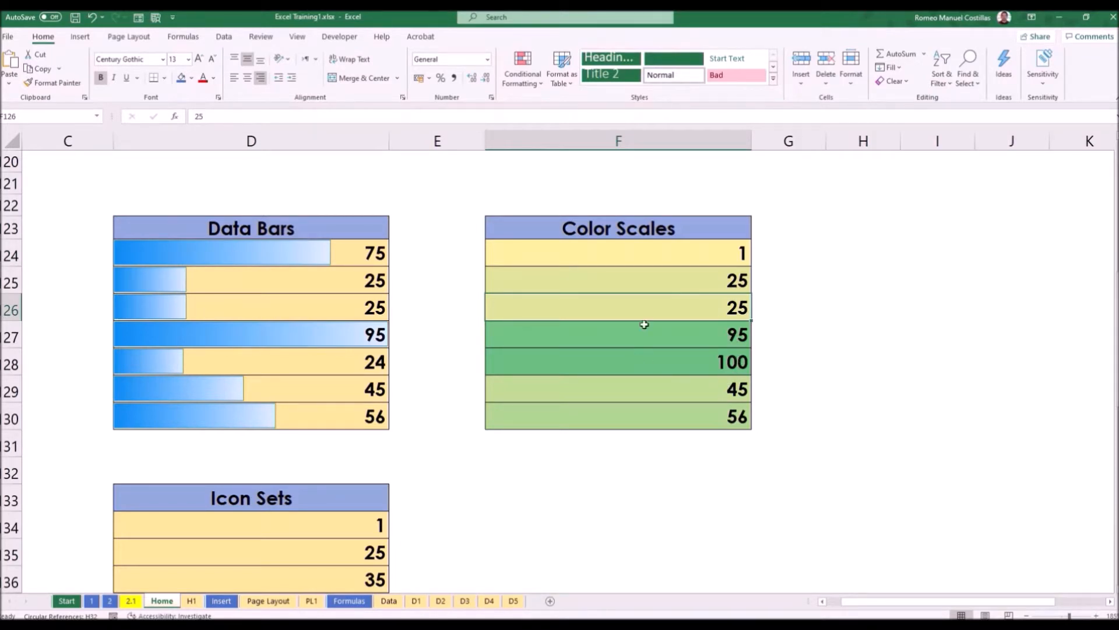
Open the graded color scale rule applied to the Color Scales values in F124:F130 for editing.
click(628, 257)
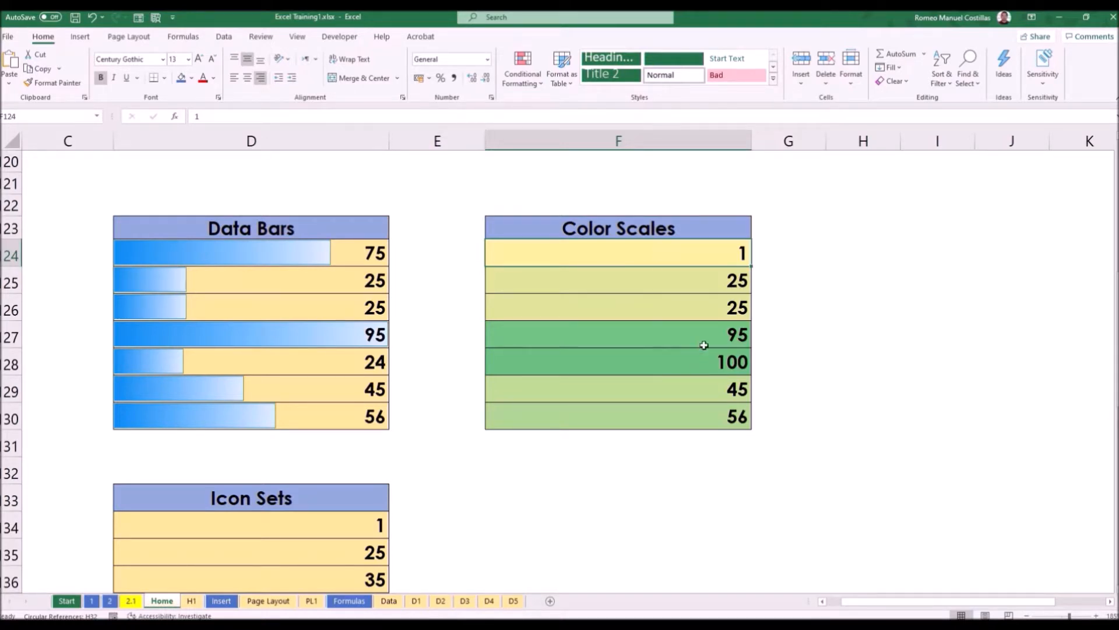
drag(685, 254, 684, 416)
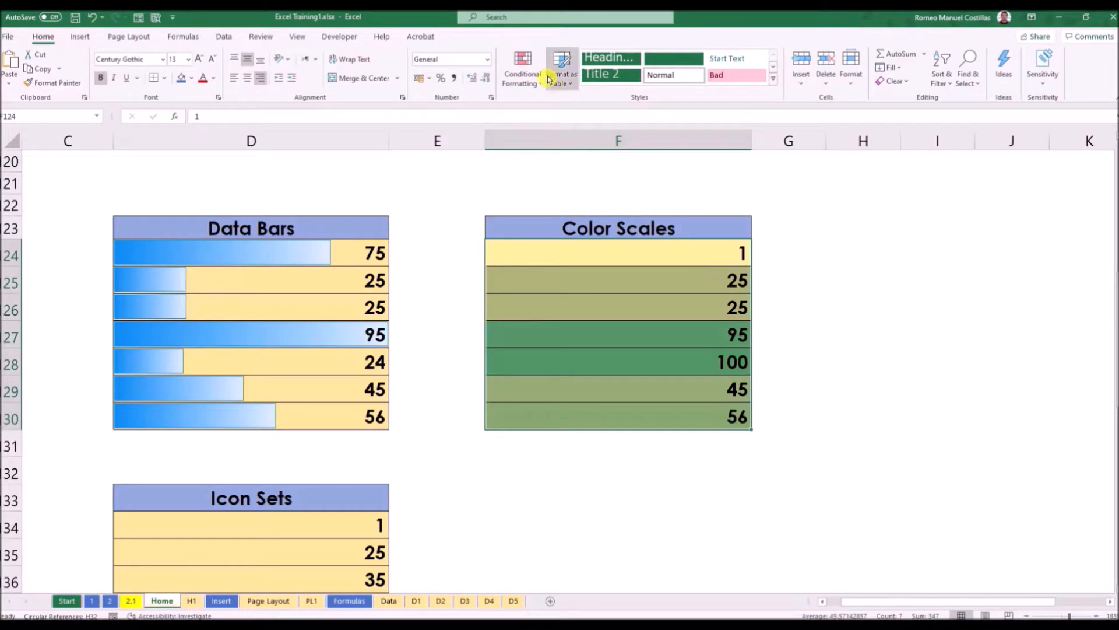
click(522, 67)
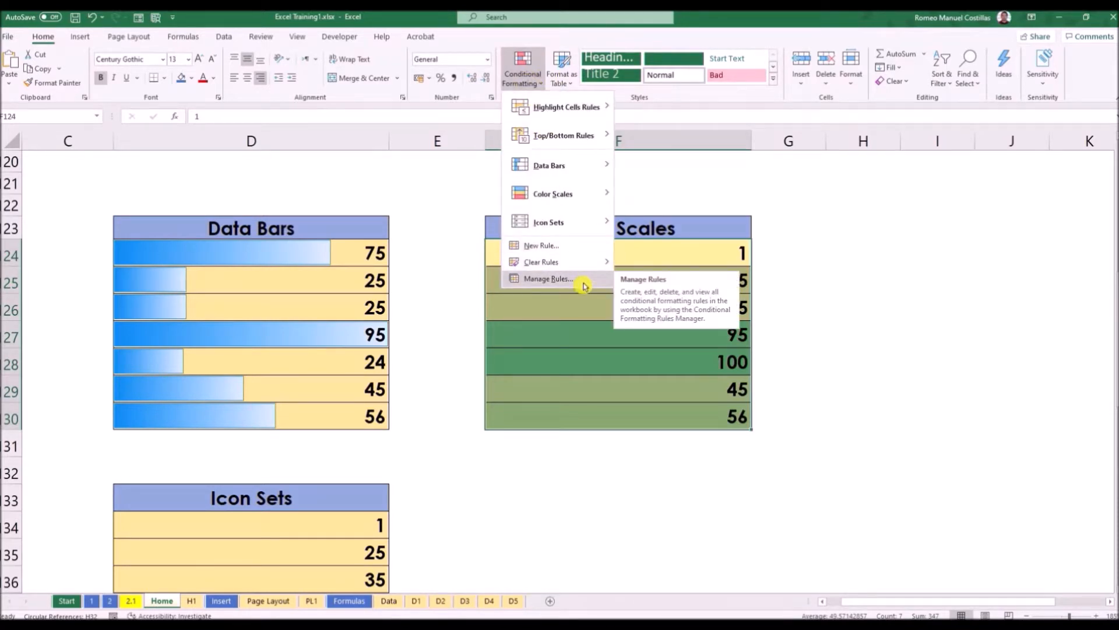
click(548, 278)
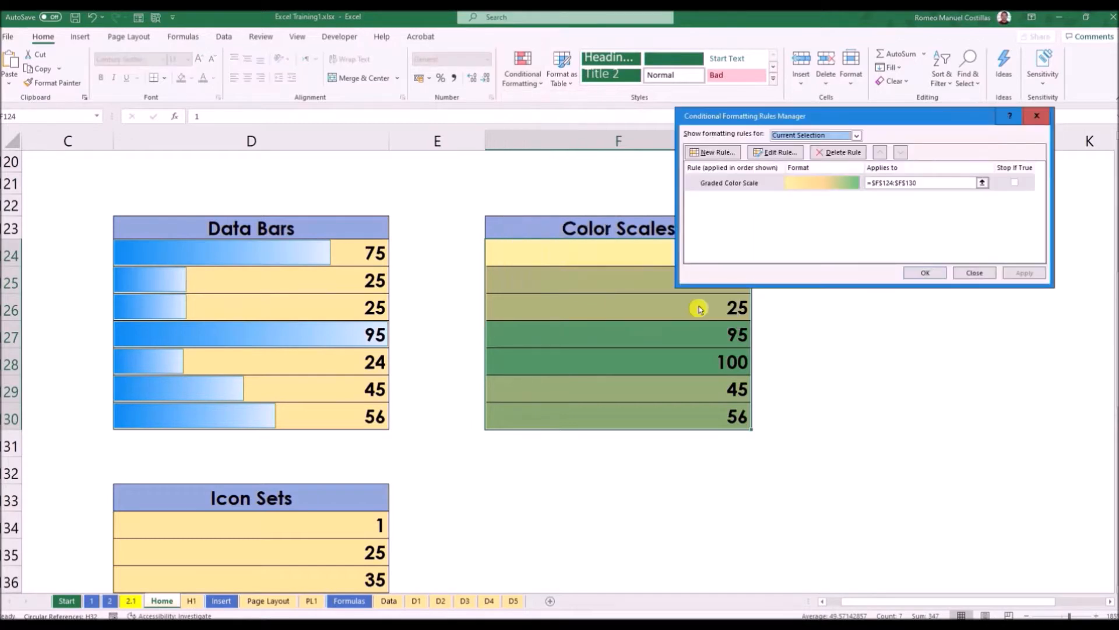
drag(797, 125, 577, 410)
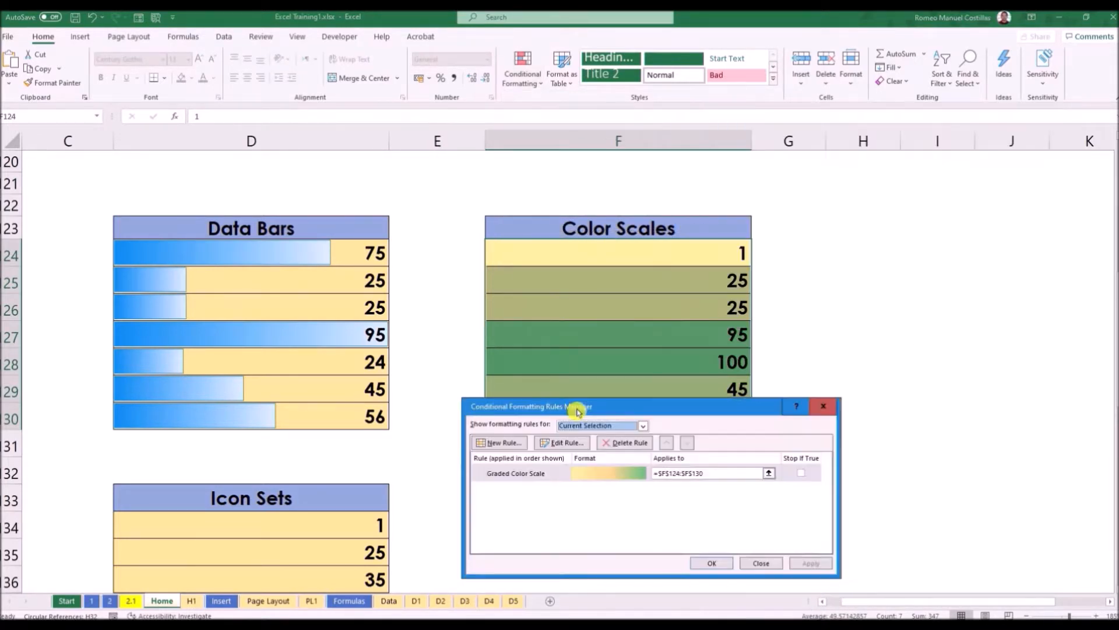
drag(708, 418, 705, 380)
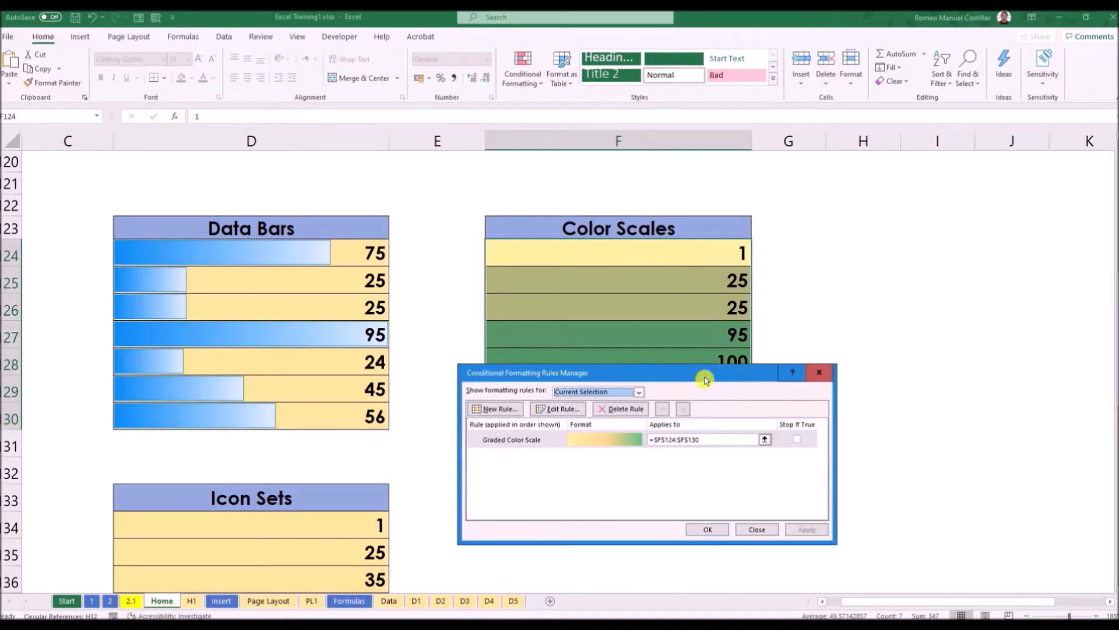
click(555, 445)
drag(712, 375, 857, 317)
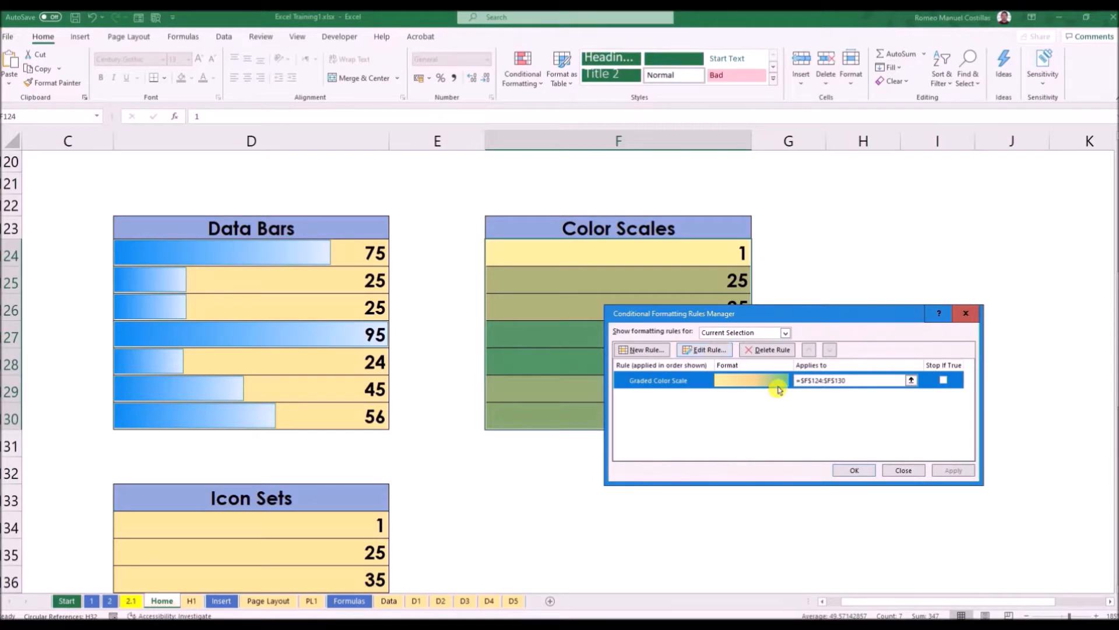
click(714, 352)
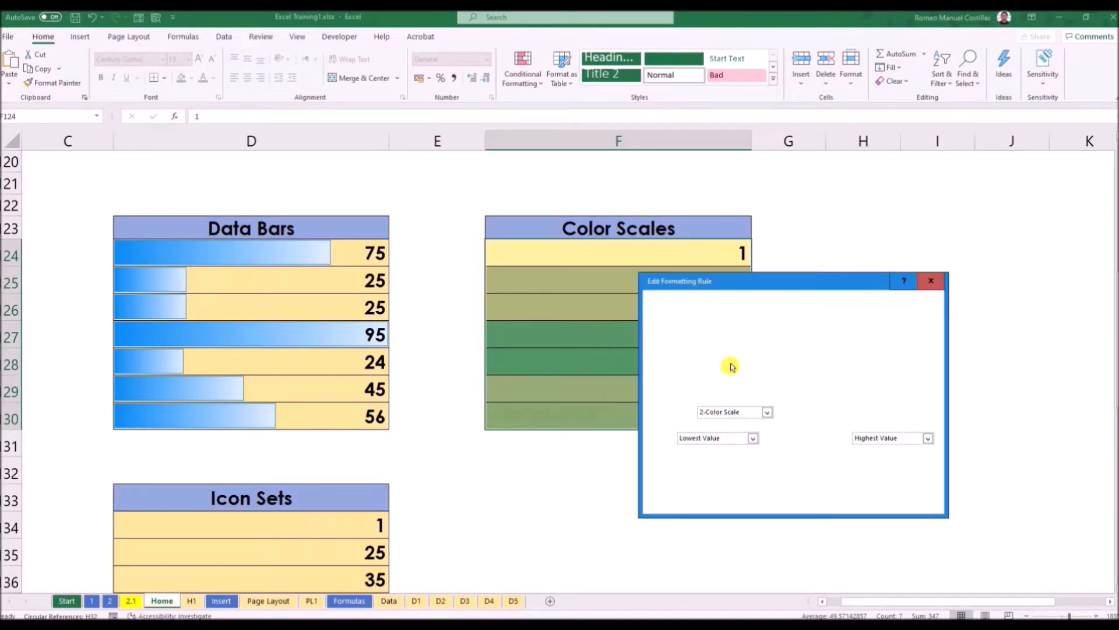
drag(747, 280, 263, 180)
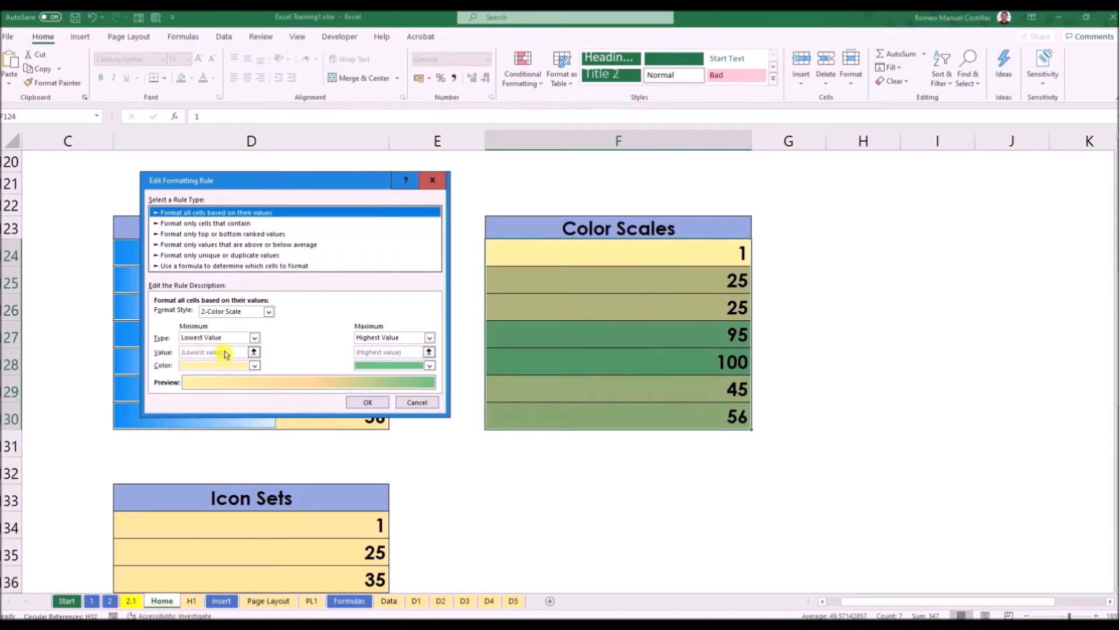
Review the format style and minimum type options, keeping 2-Color Scale and Lowest Value.
click(268, 313)
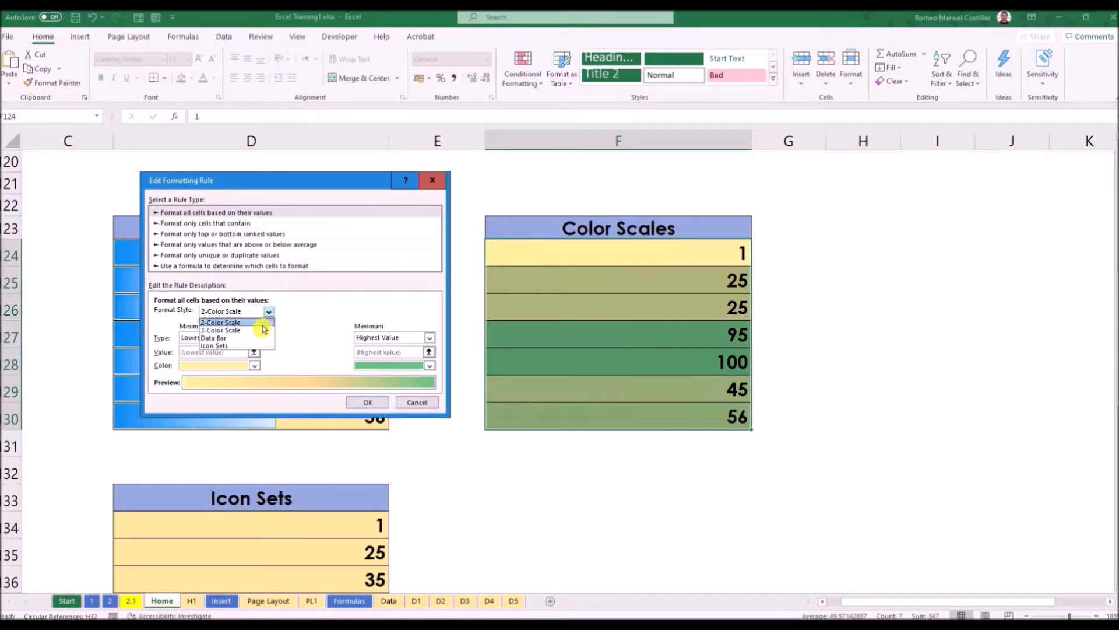
click(261, 324)
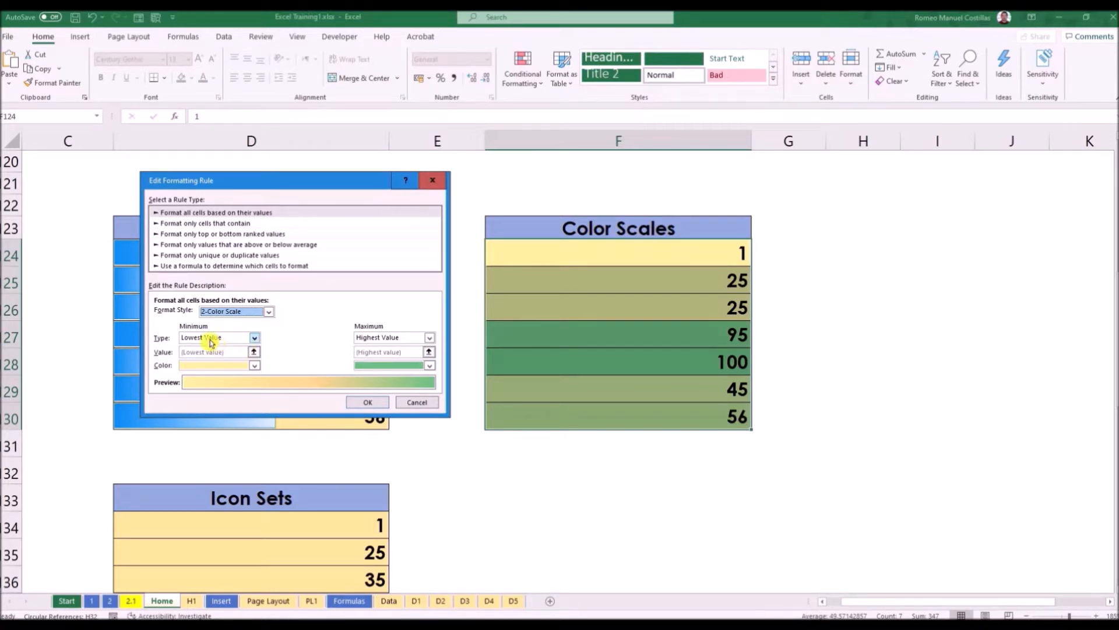
click(255, 339)
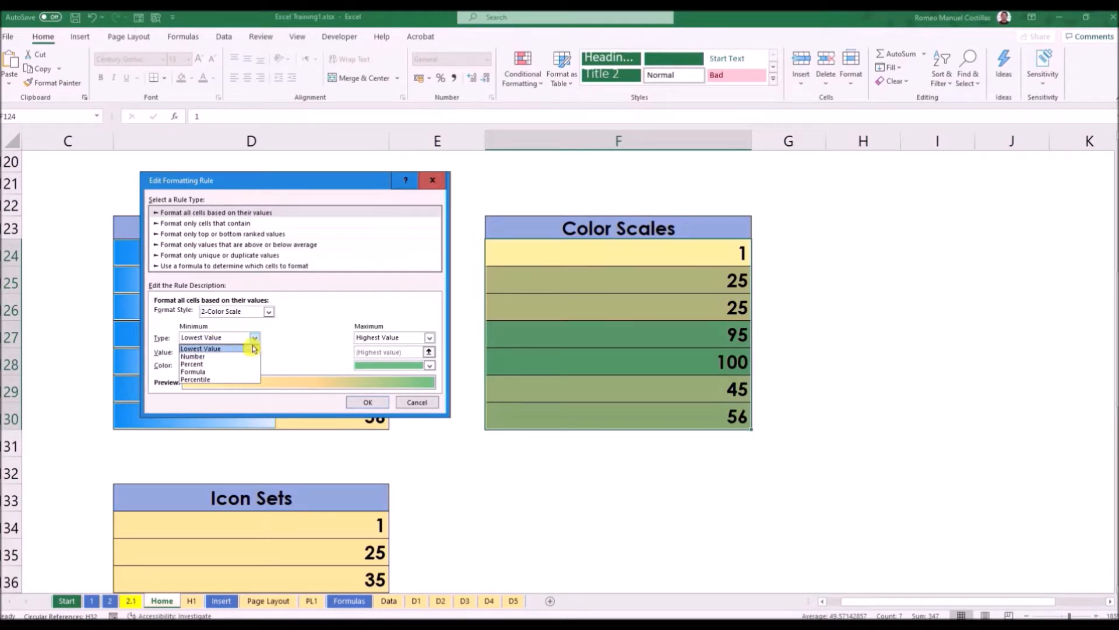
click(299, 343)
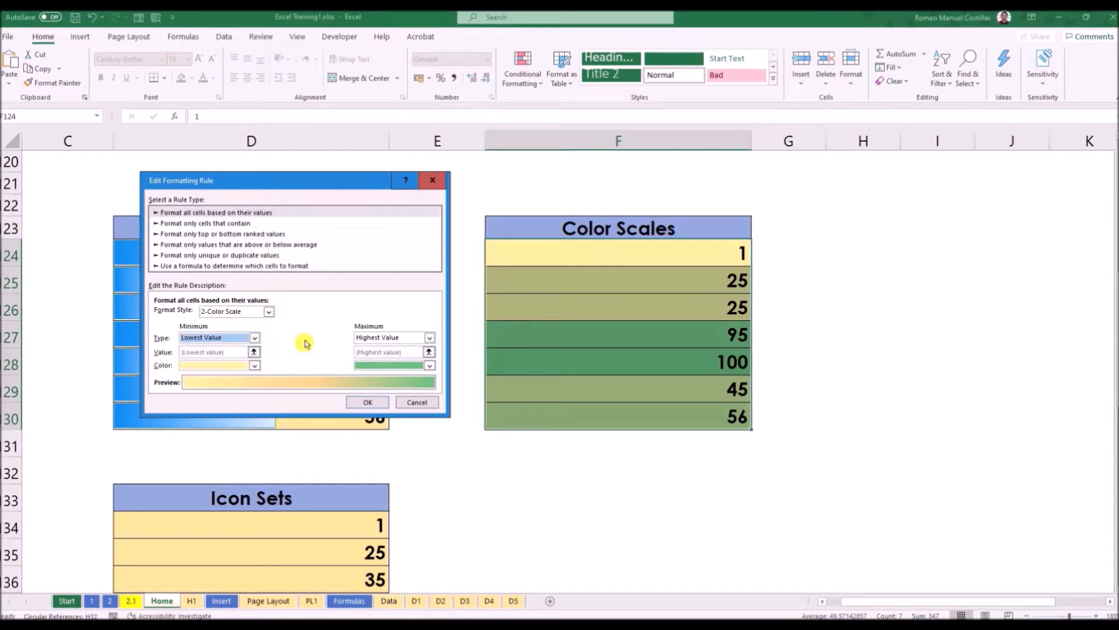
Set the color scale's minimum color to a very pale green.
click(254, 365)
click(277, 414)
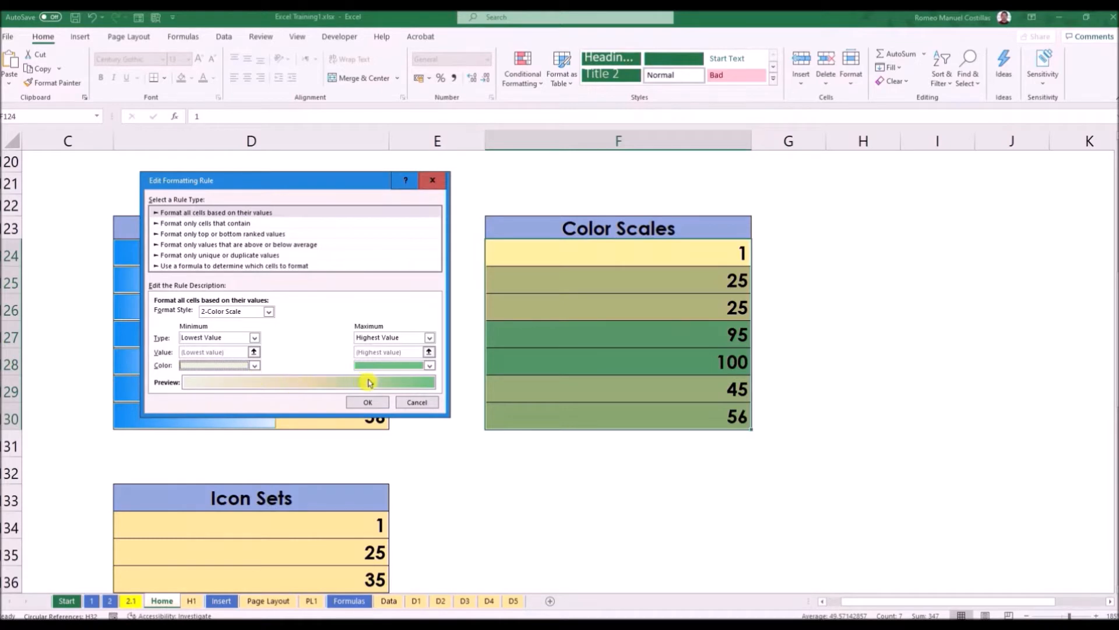
click(255, 366)
click(256, 367)
Set the color scale's maximum color to standard green and apply the edited rule to the Color Scales values.
click(430, 366)
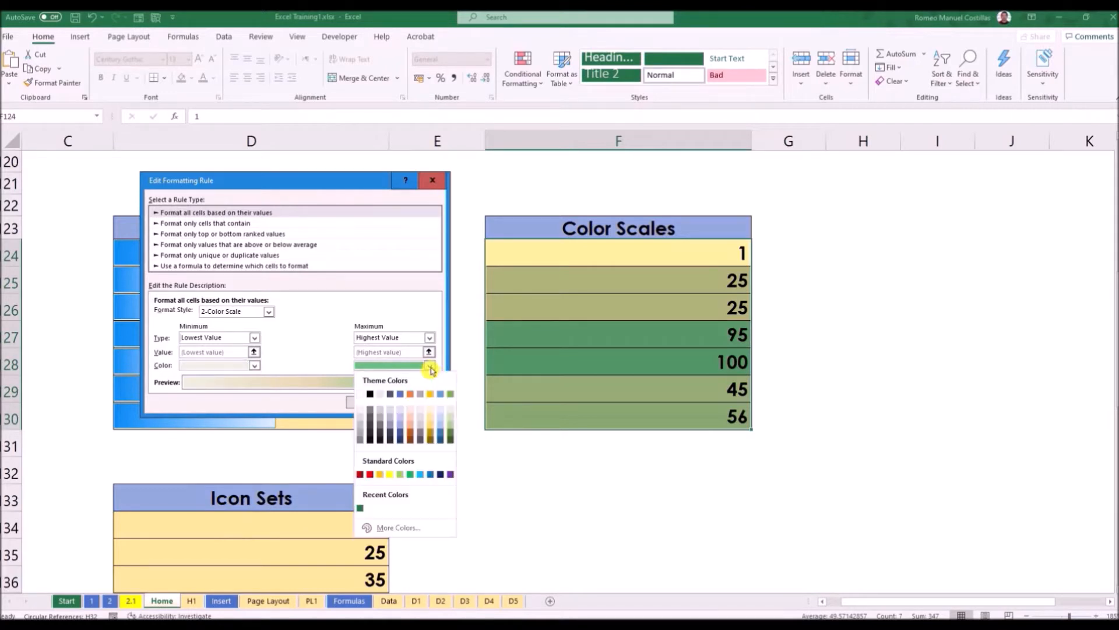
click(410, 475)
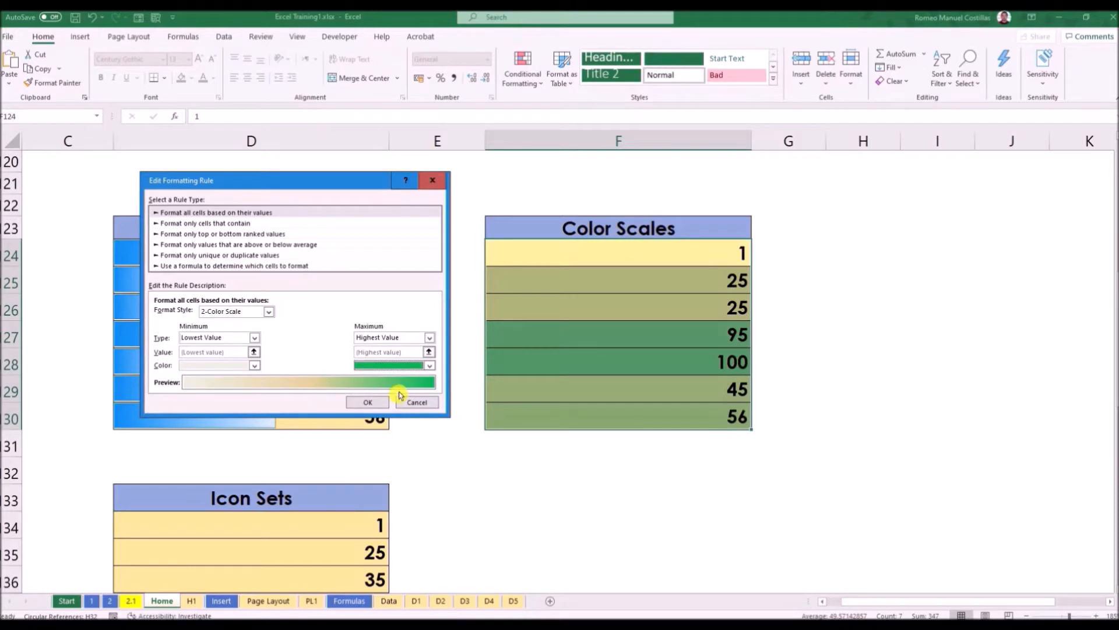
click(367, 402)
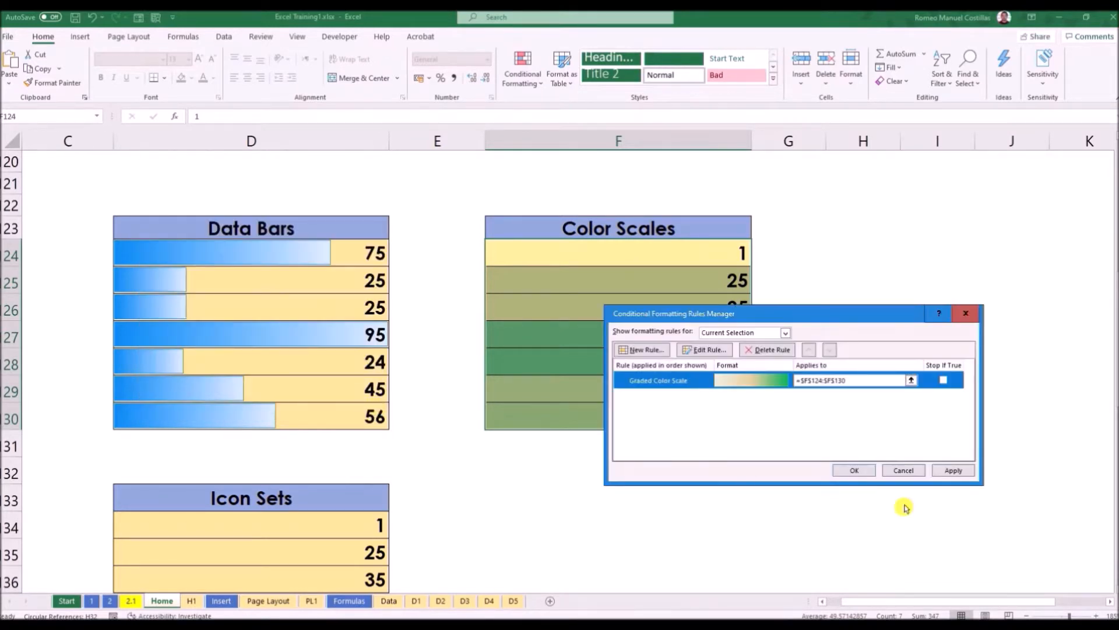
click(955, 470)
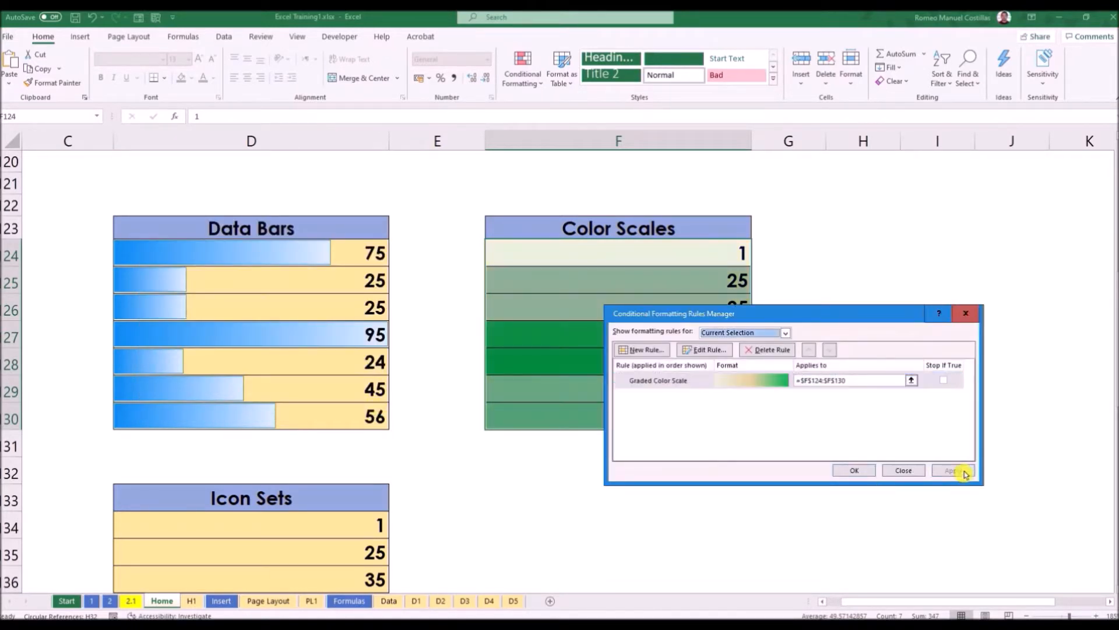
drag(853, 316, 900, 421)
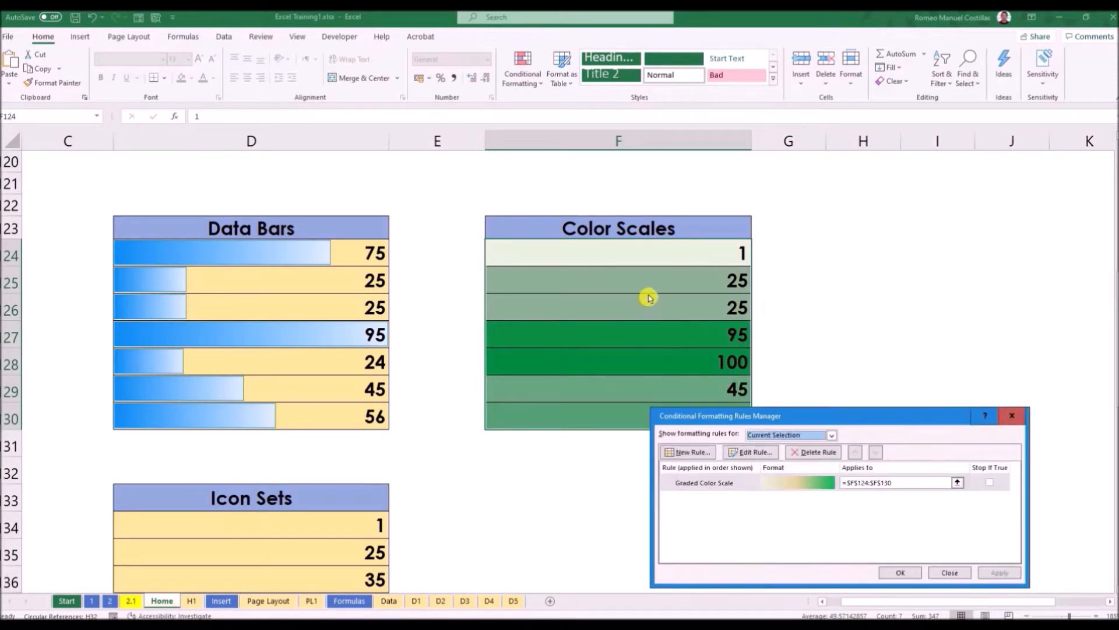
click(901, 572)
click(678, 310)
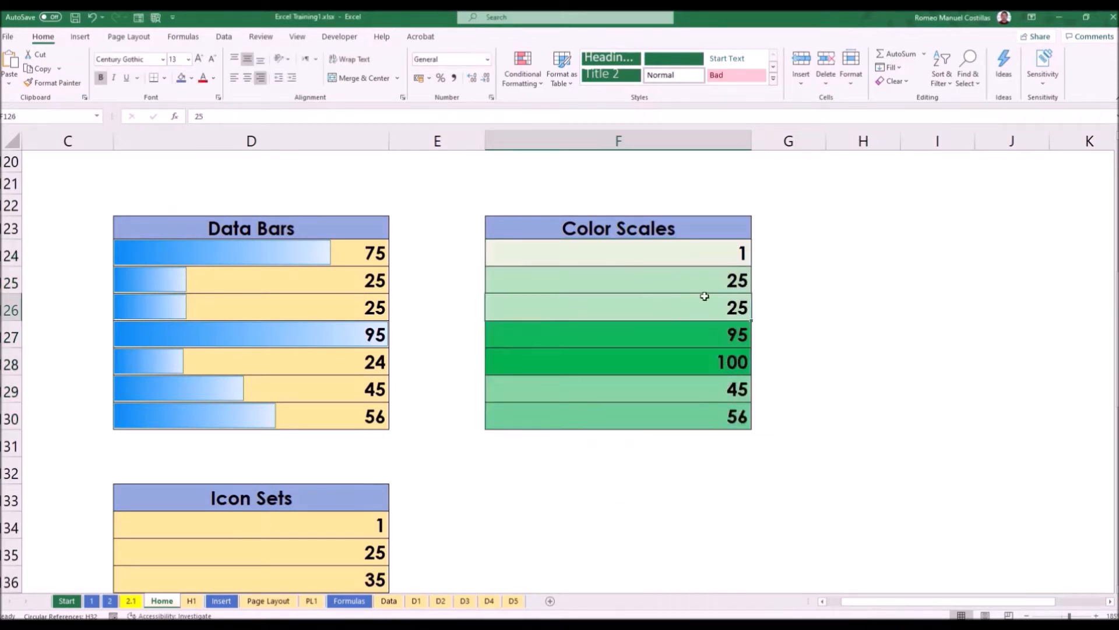
Change the first Color Scales value in cell F124 to 50.
click(656, 337)
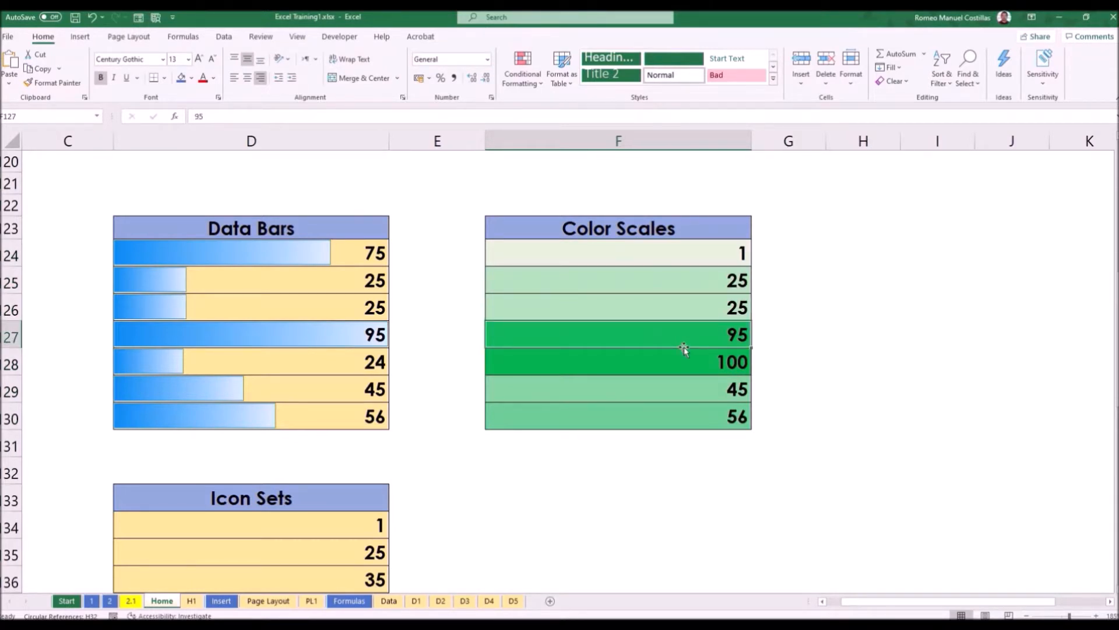
key(Up)
key(Up)
key(Up)
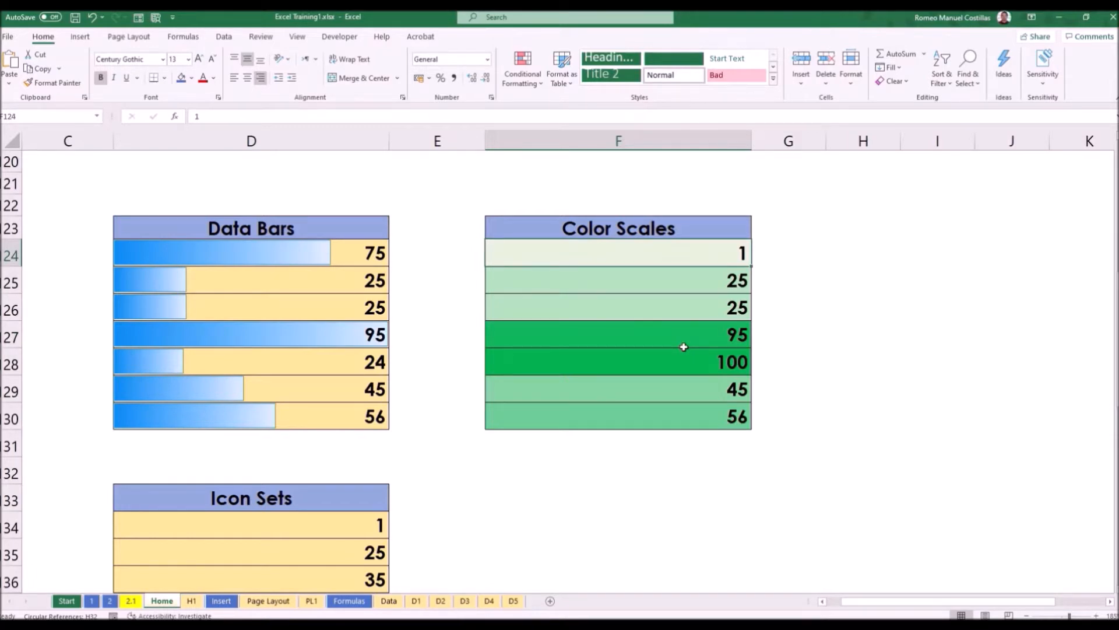
text(50)
key(Return)
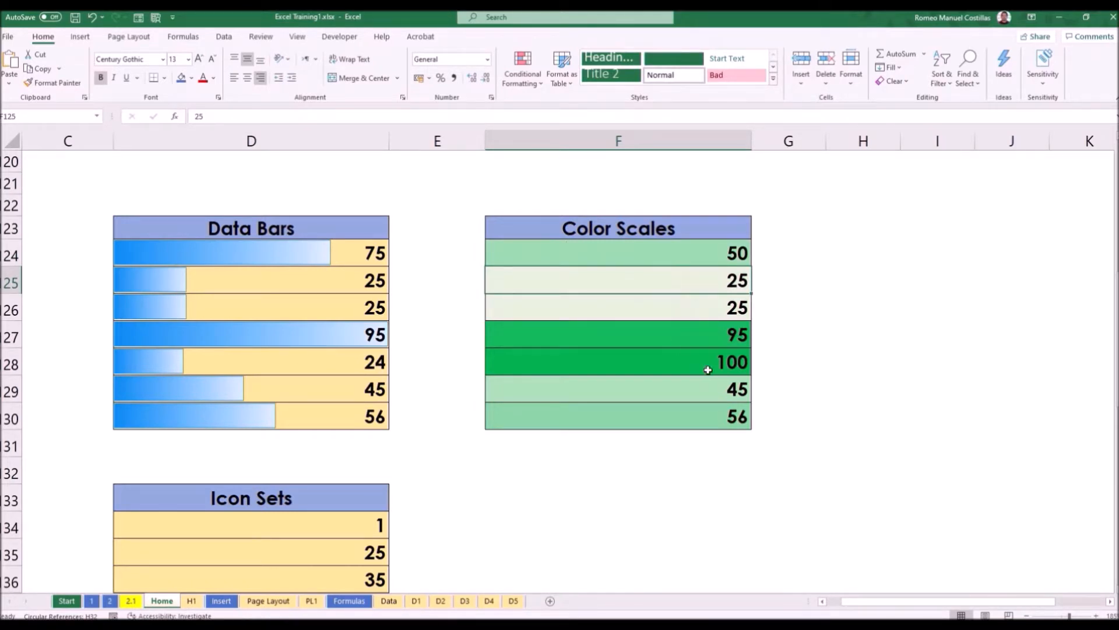
Apply the four-level signal-bar rating icon set to the Icon Sets values in D134:D140.
scroll(708, 370, down, 3)
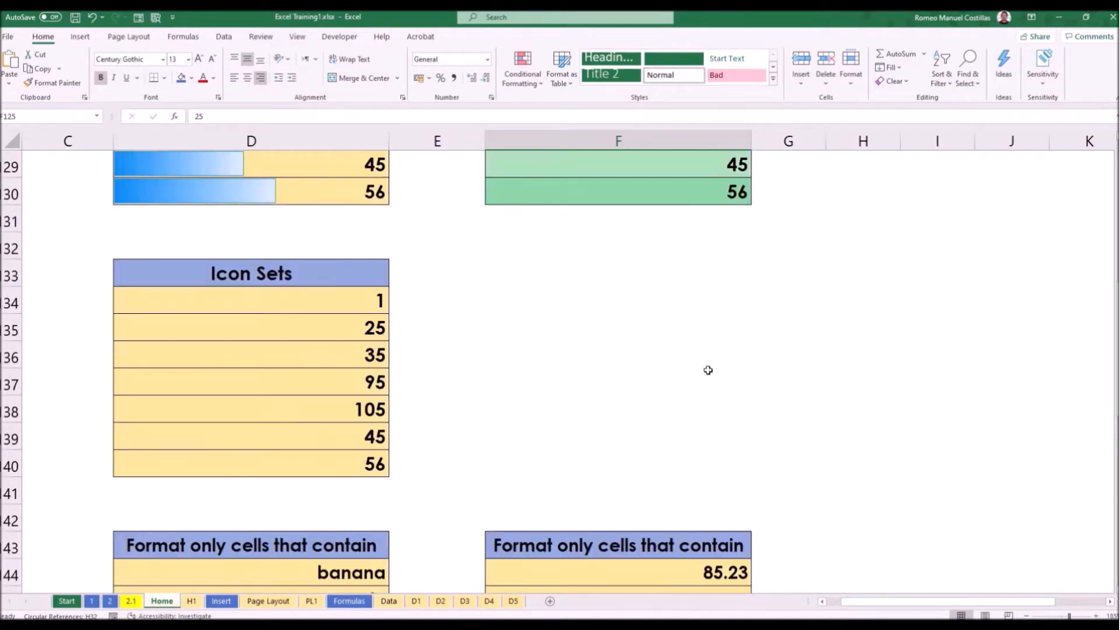
drag(891, 604, 887, 605)
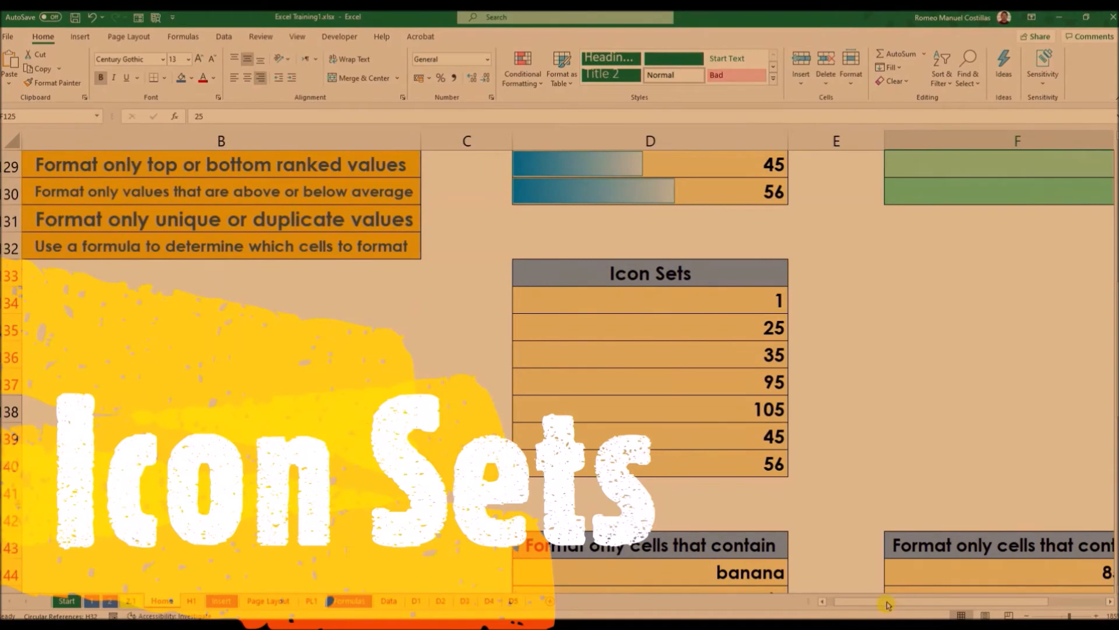
drag(632, 304, 653, 459)
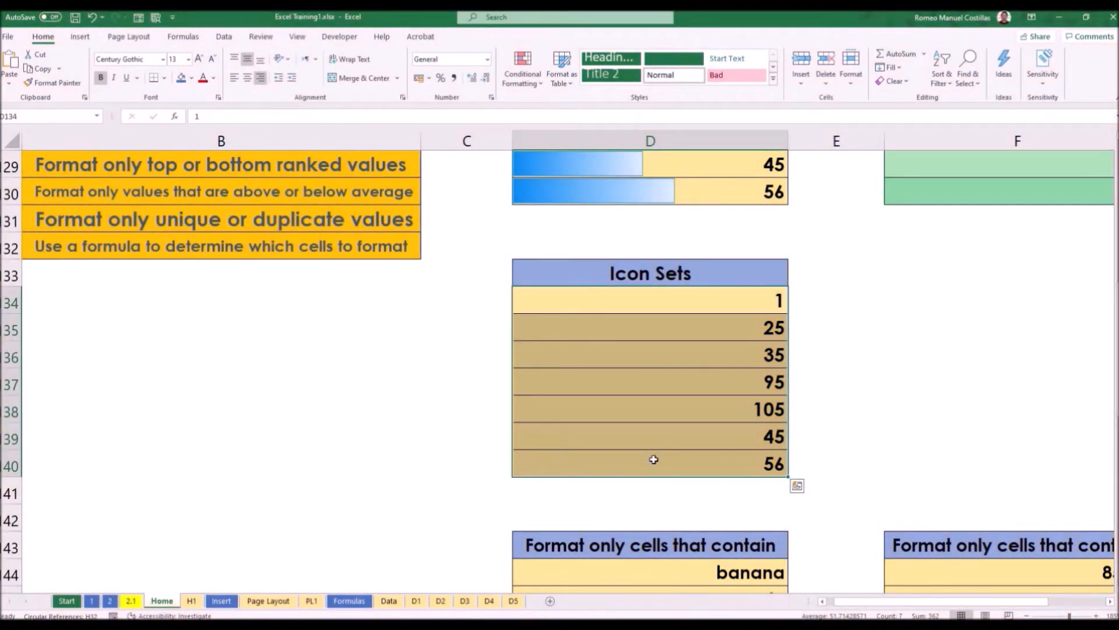
click(521, 66)
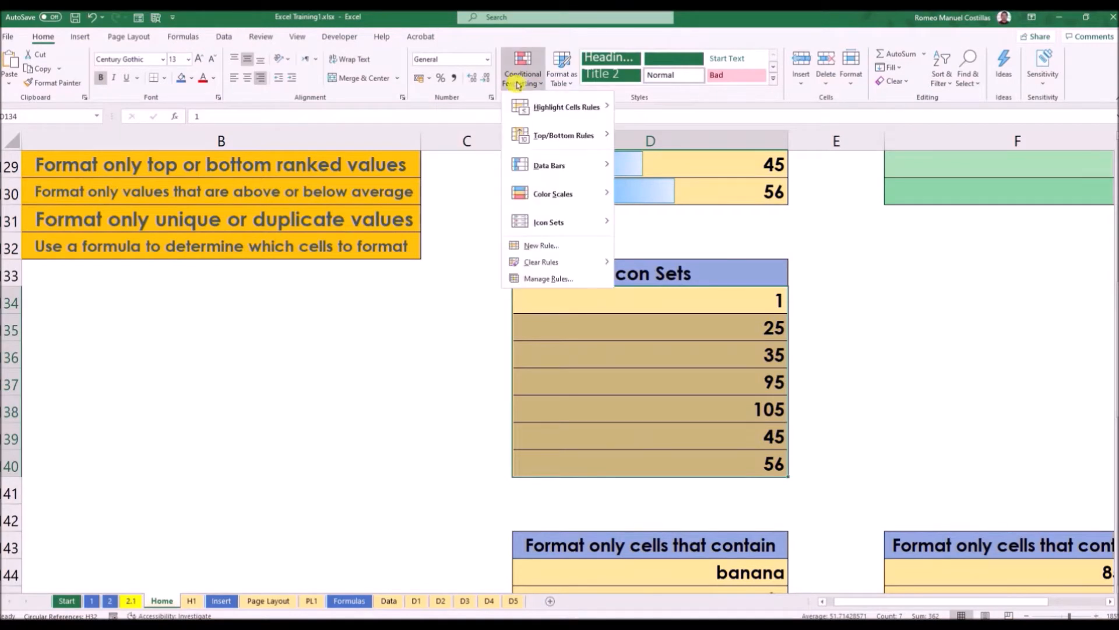
mouse_move(569, 225)
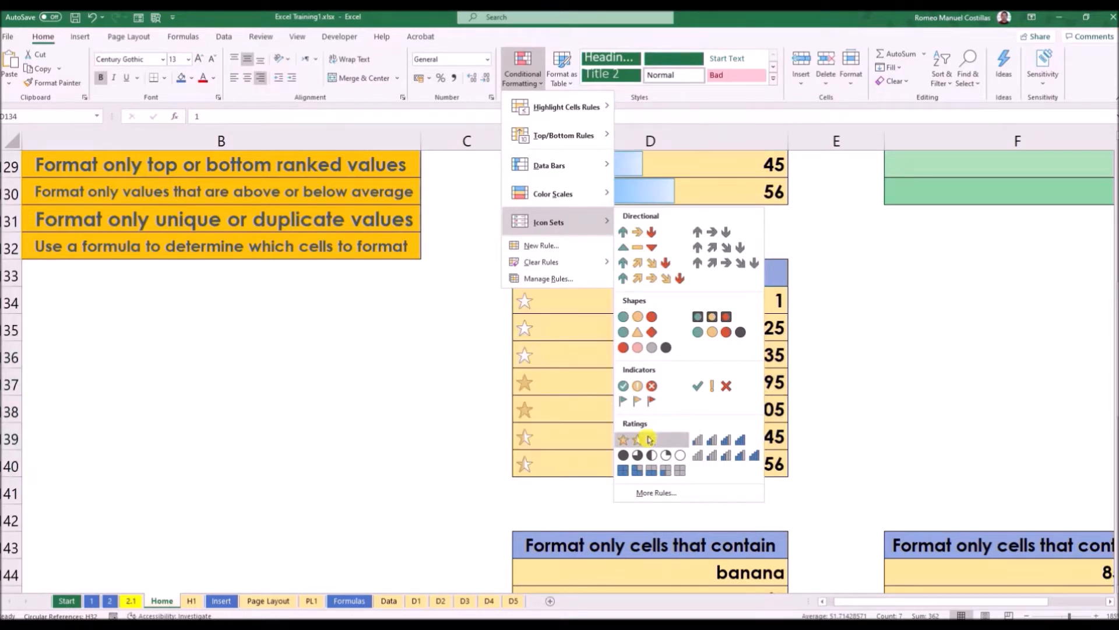
click(719, 439)
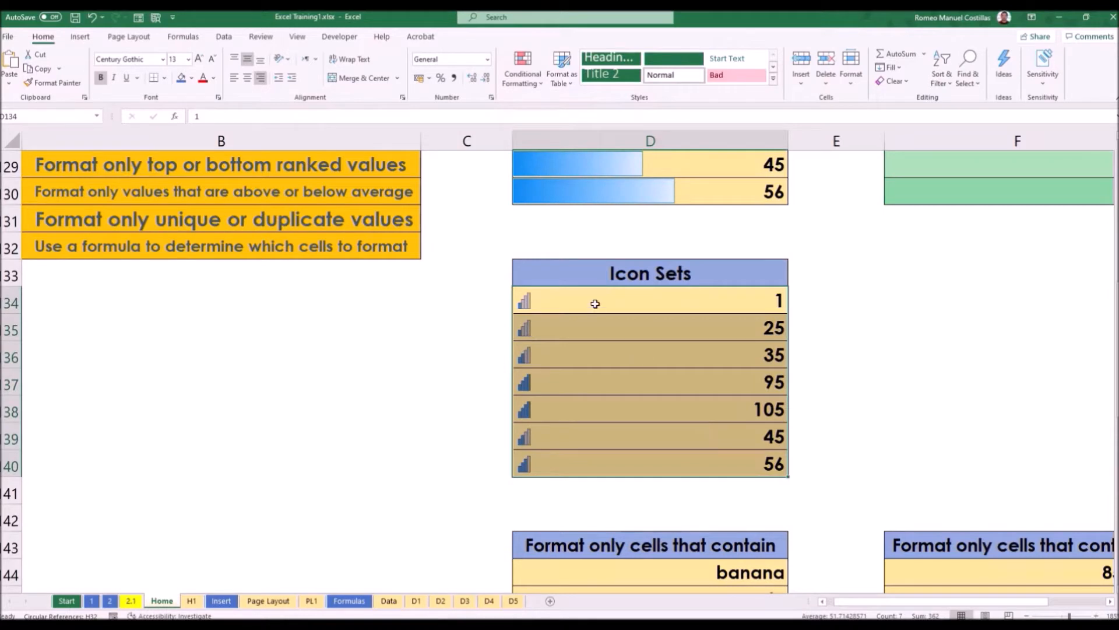
Examine which bar icon each value in the Icon Sets table receives, especially the cells with 95 and 105.
click(656, 326)
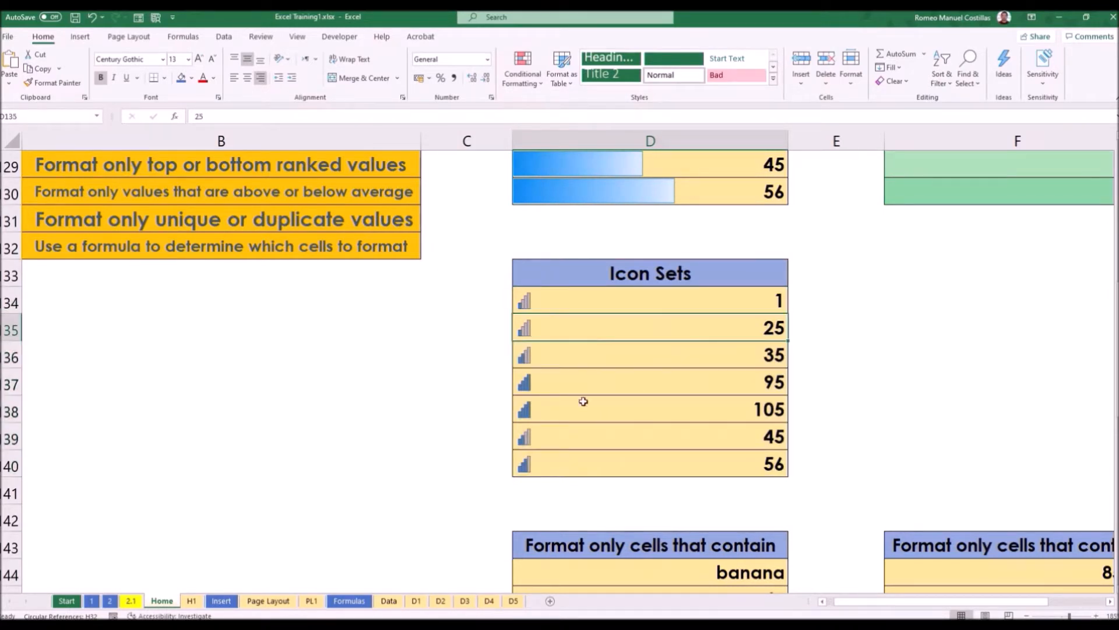
drag(578, 384, 622, 404)
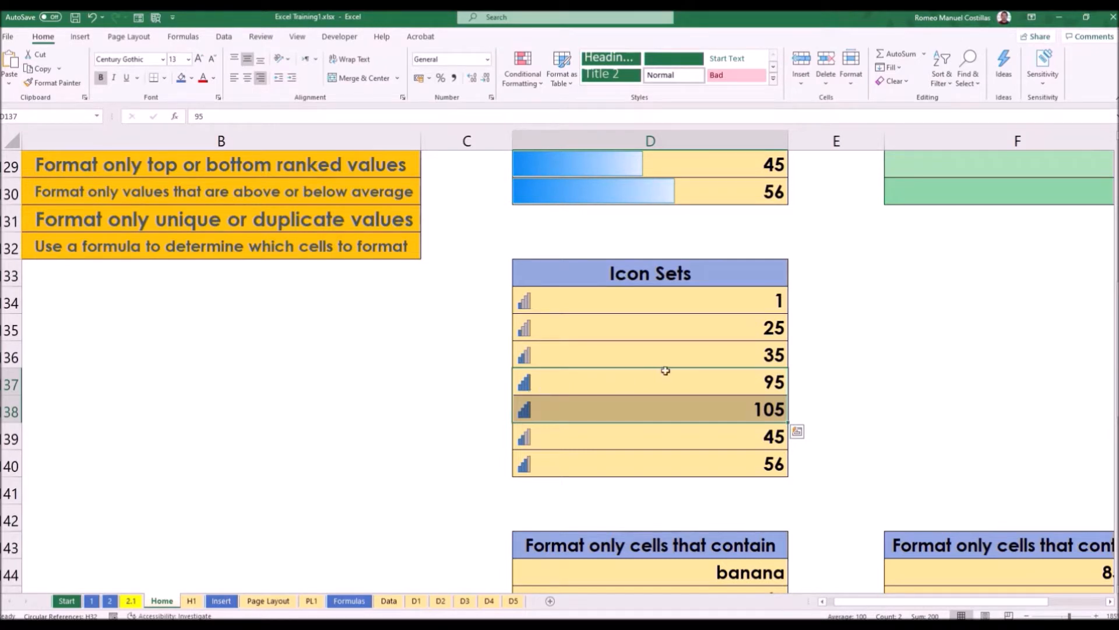
click(653, 391)
drag(730, 385, 767, 400)
drag(691, 303, 730, 459)
click(728, 402)
click(773, 384)
click(765, 410)
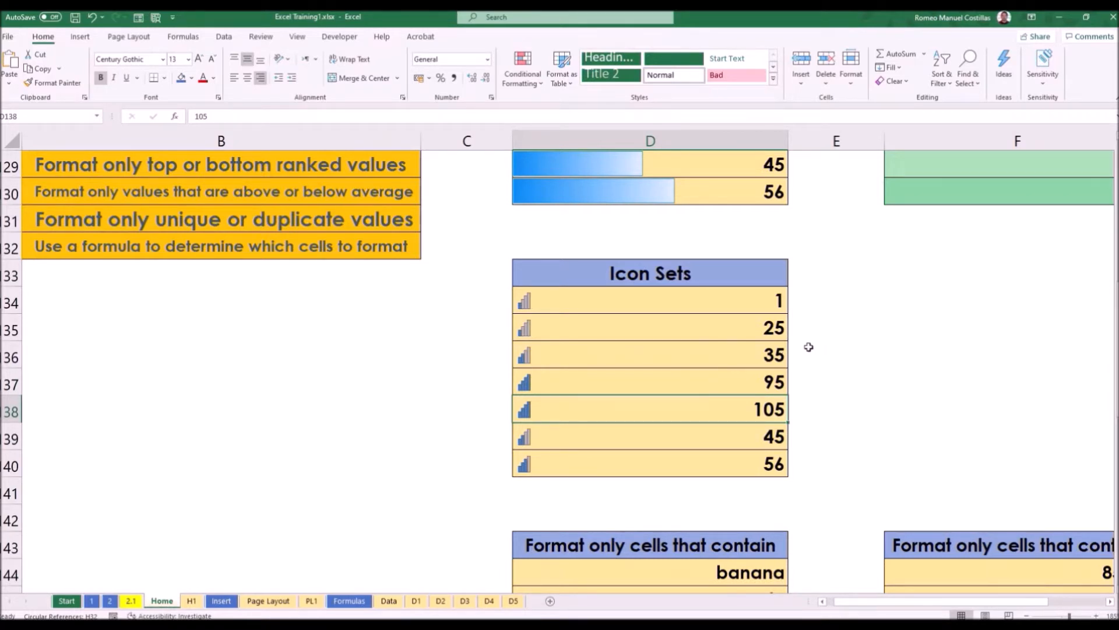
Open the icon set rule applied to D134:D140 for editing.
drag(673, 300, 671, 458)
click(523, 73)
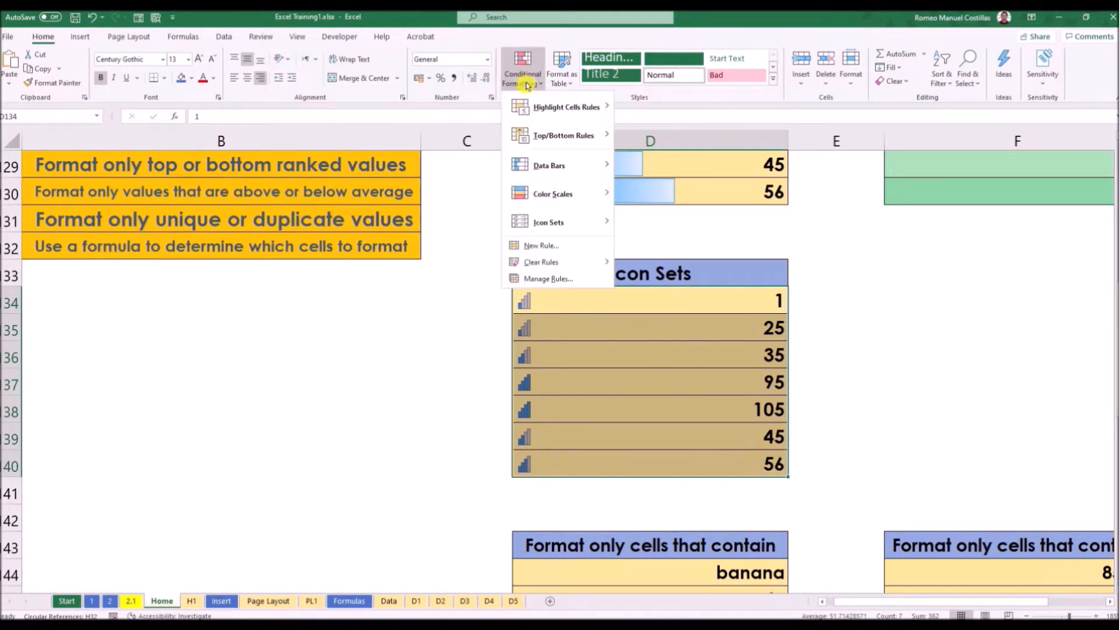
click(577, 278)
drag(782, 412, 226, 192)
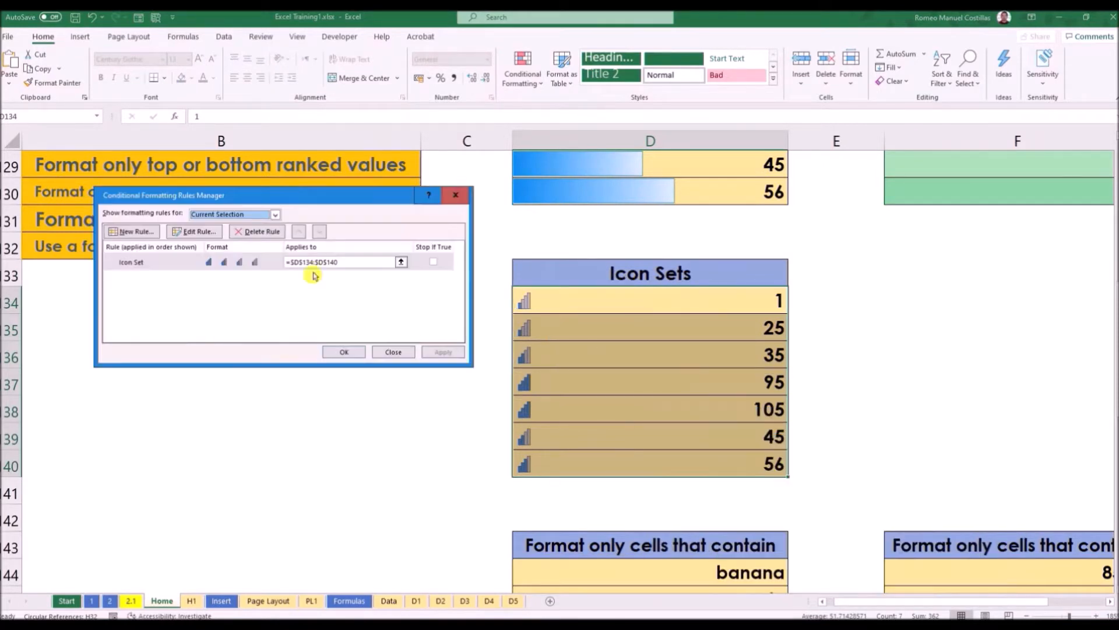
click(190, 266)
click(198, 232)
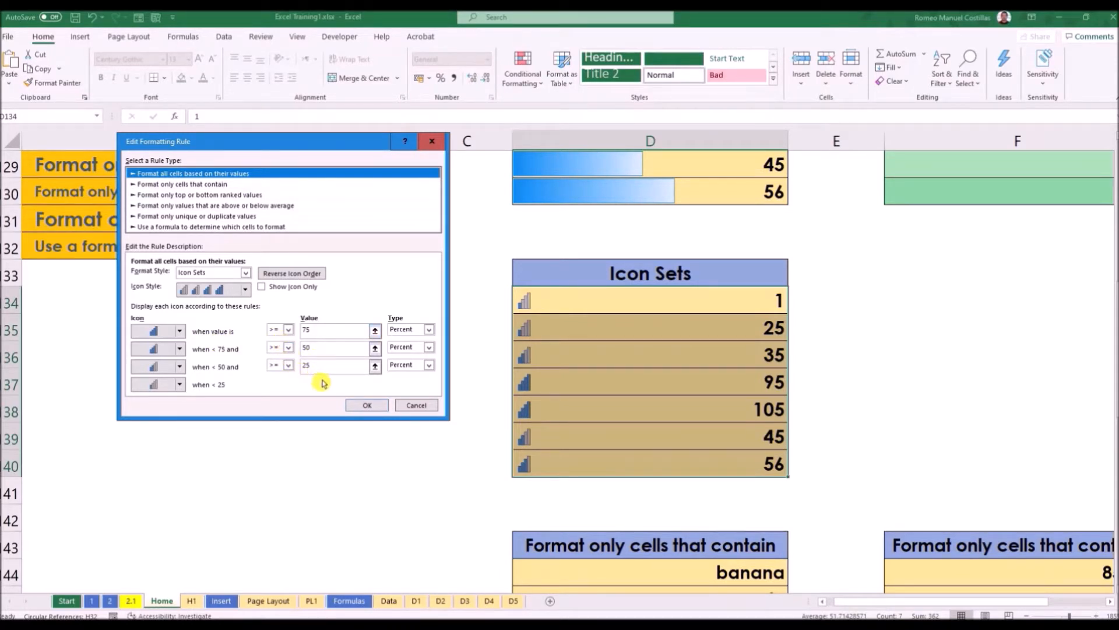
Accept the icon set rule for D134:D140 with its current settings and close the rules manager.
click(382, 406)
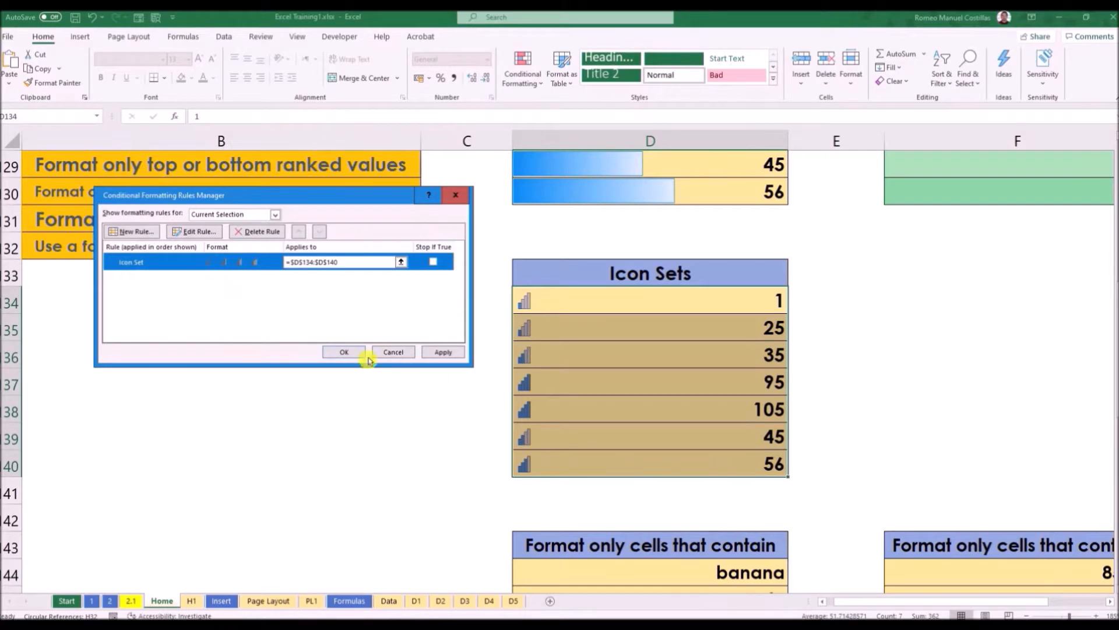
click(350, 352)
In the fruit list under "Format only cells that contain", change D145 to banana and both D146 and D147 to apple.
scroll(754, 418, down, 3)
scroll(754, 422, down, 1)
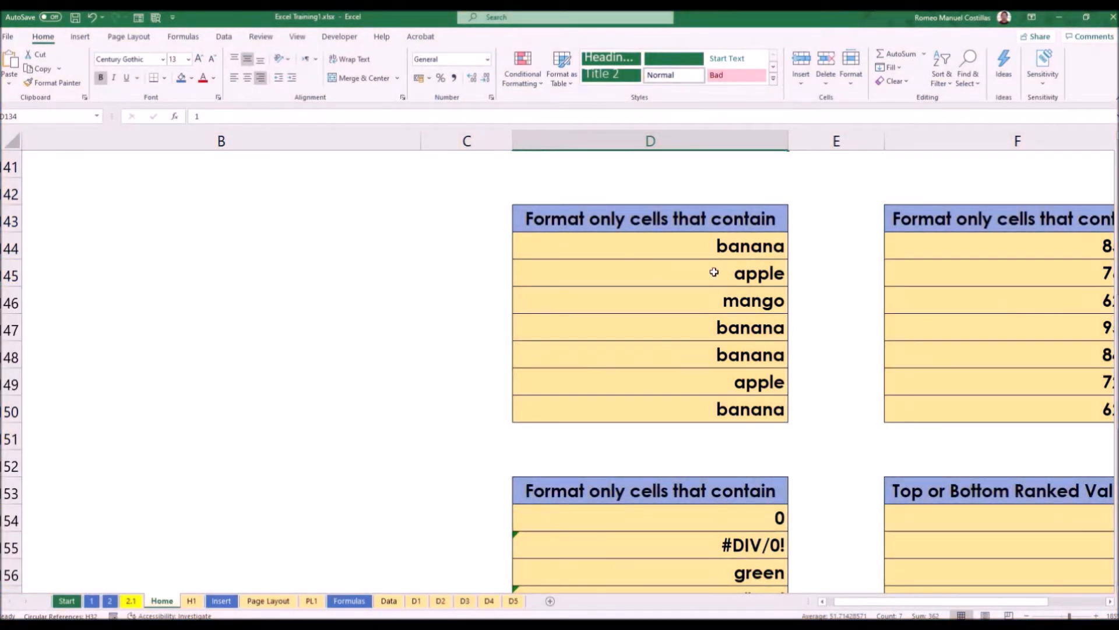
click(714, 272)
text(bana)
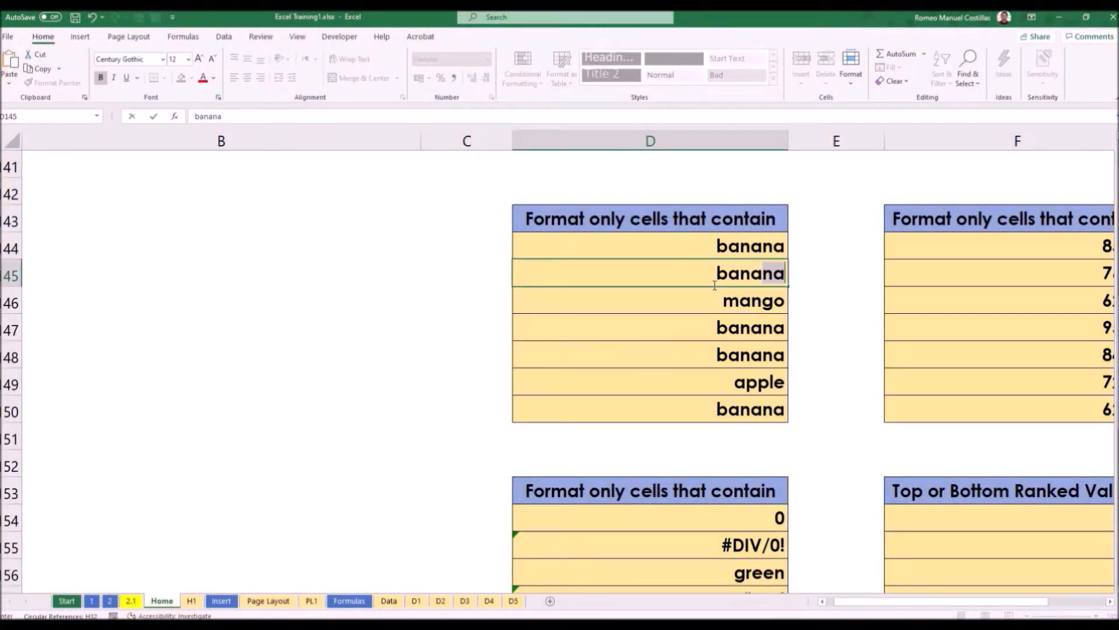
key(Return)
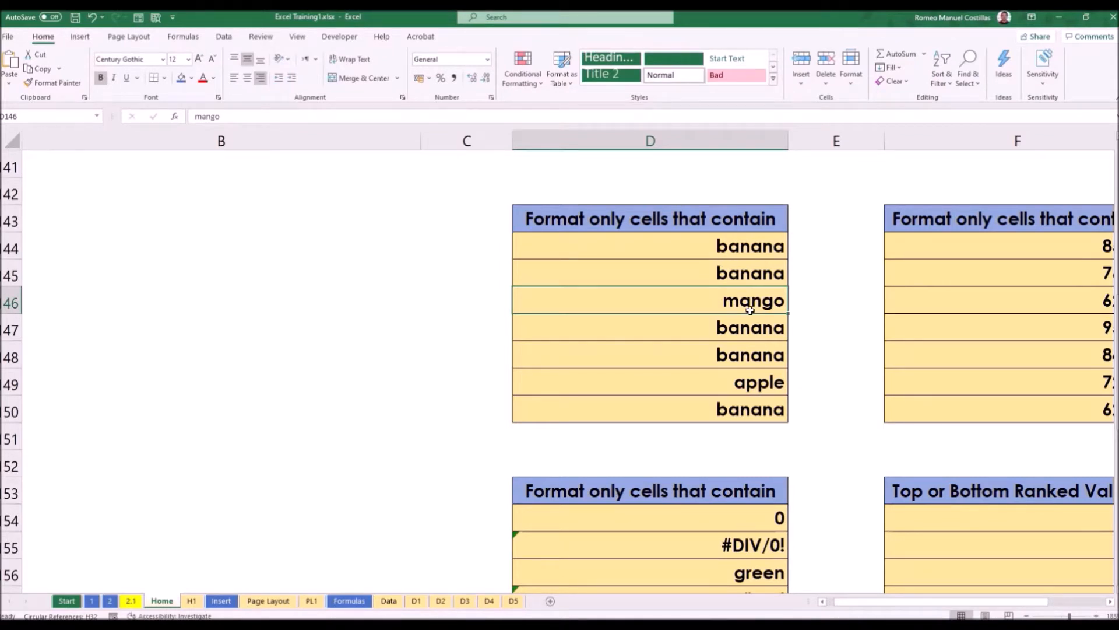
text(apple)
key(Return)
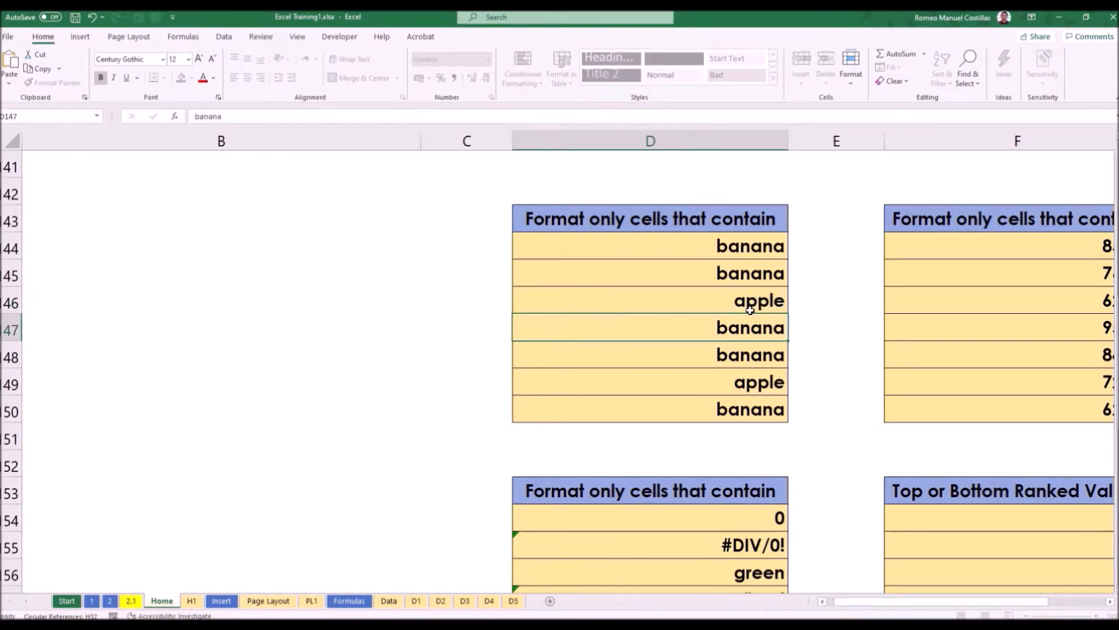
text(apple)
key(Return)
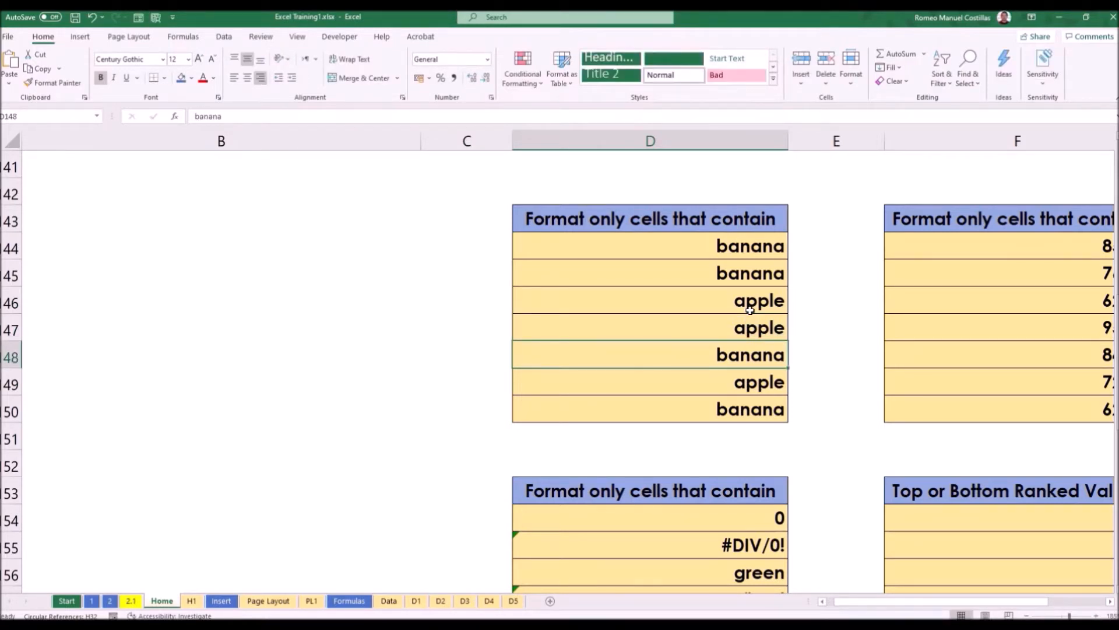
Create a "Format only cells that contain" rule for D144:D150 with the condition cell value equal to banana.
drag(667, 252, 674, 405)
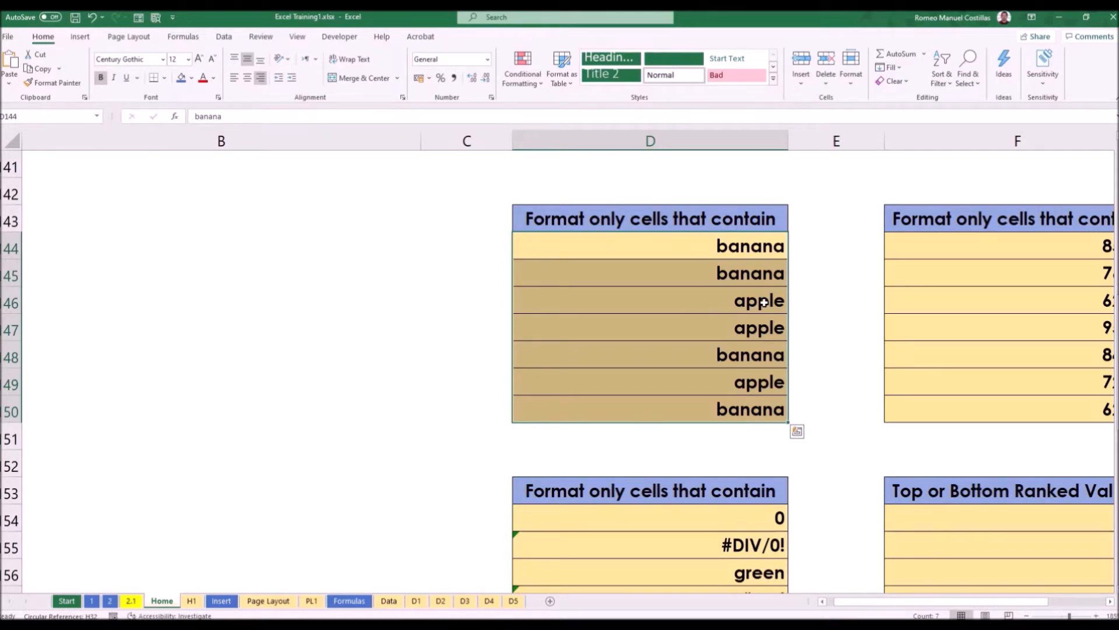
click(741, 253)
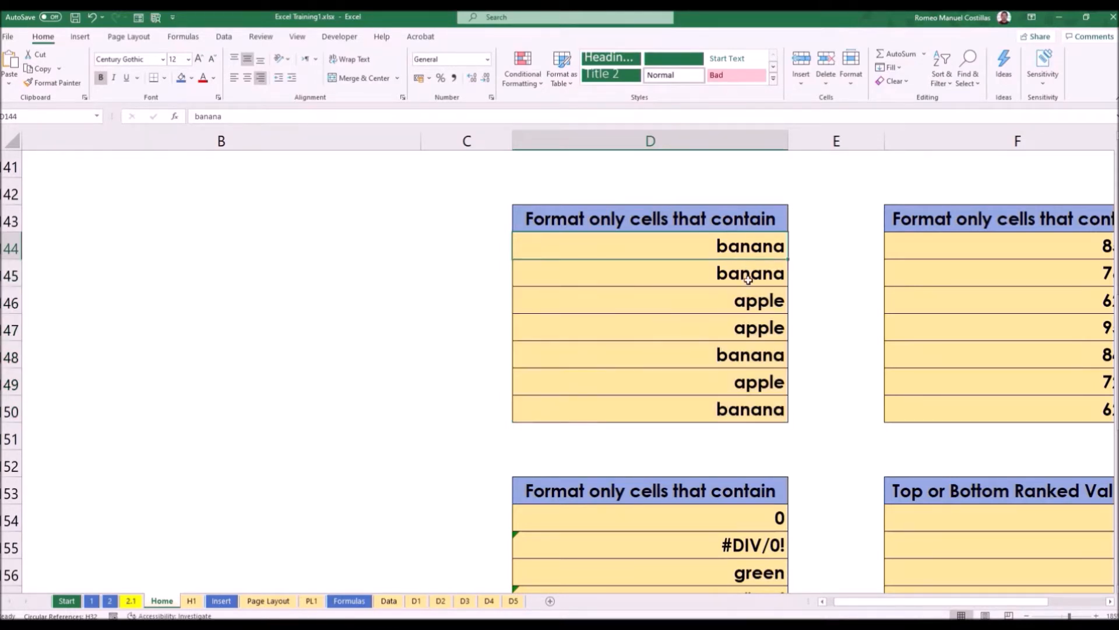
drag(742, 307, 744, 329)
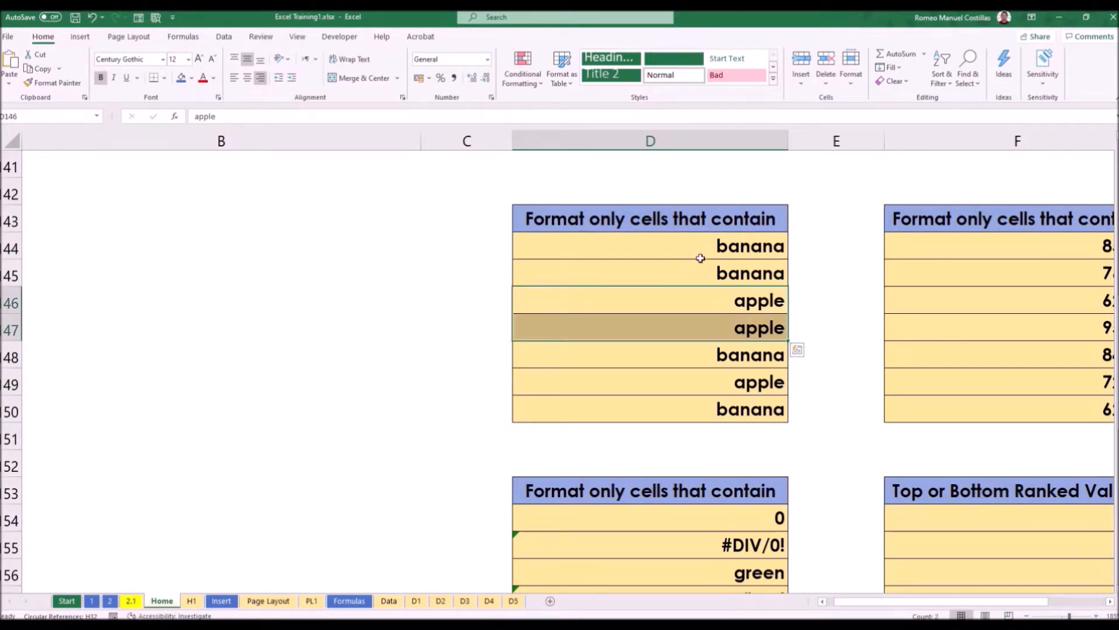
drag(690, 248, 705, 412)
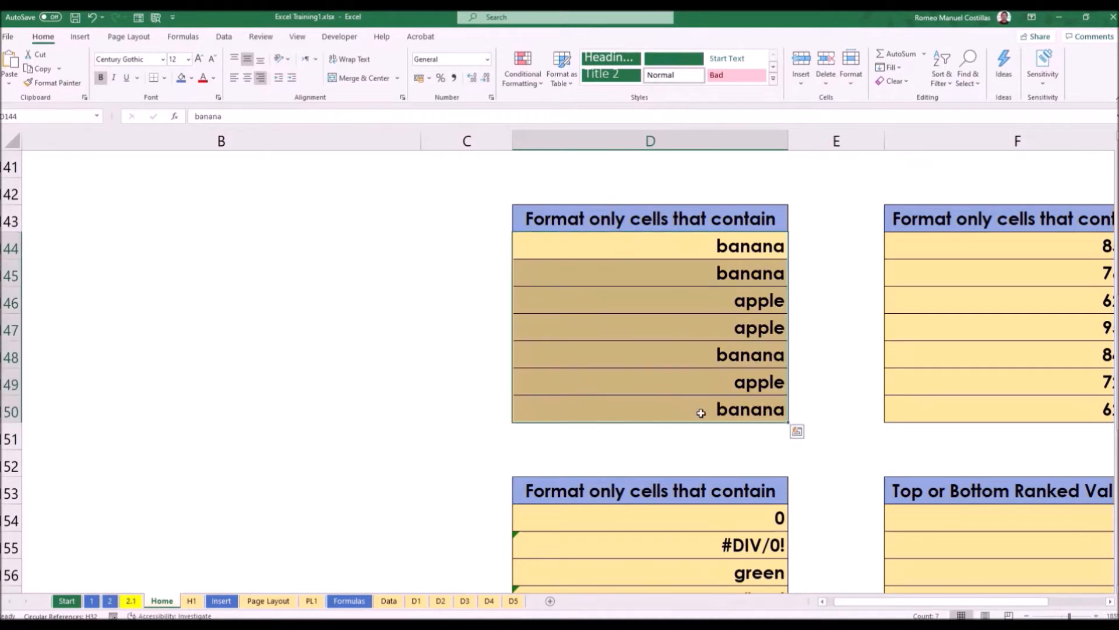
click(524, 86)
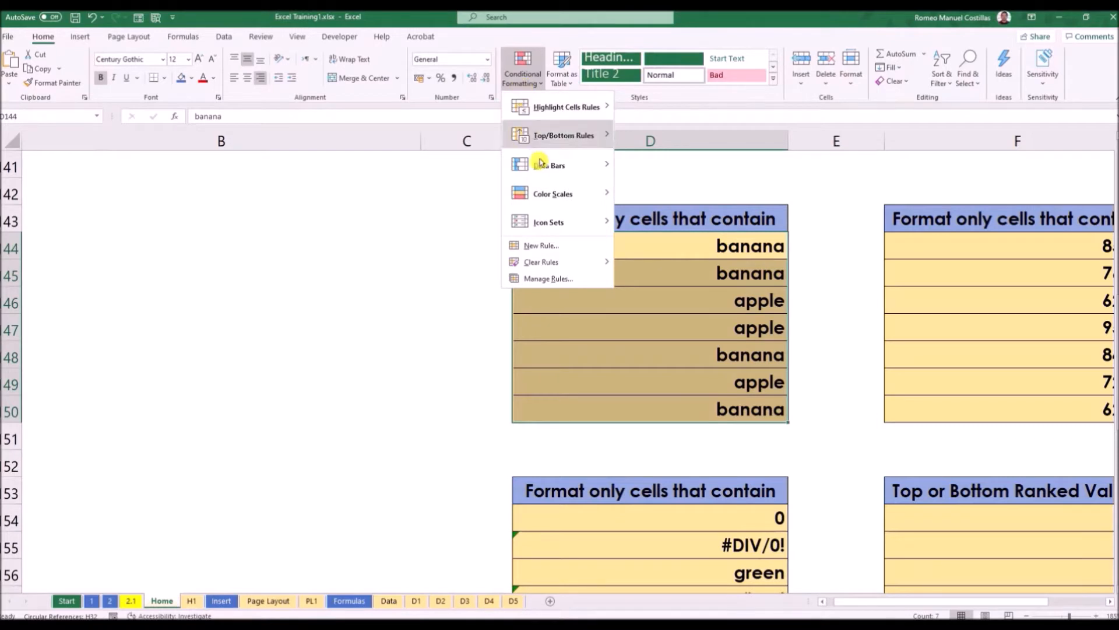
click(554, 245)
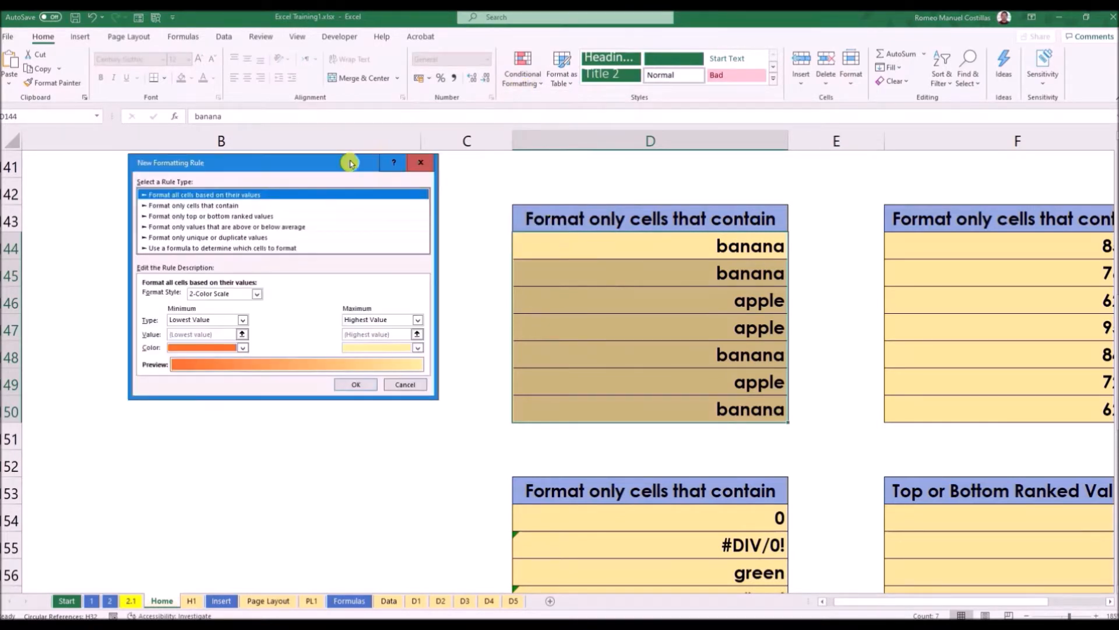
click(224, 206)
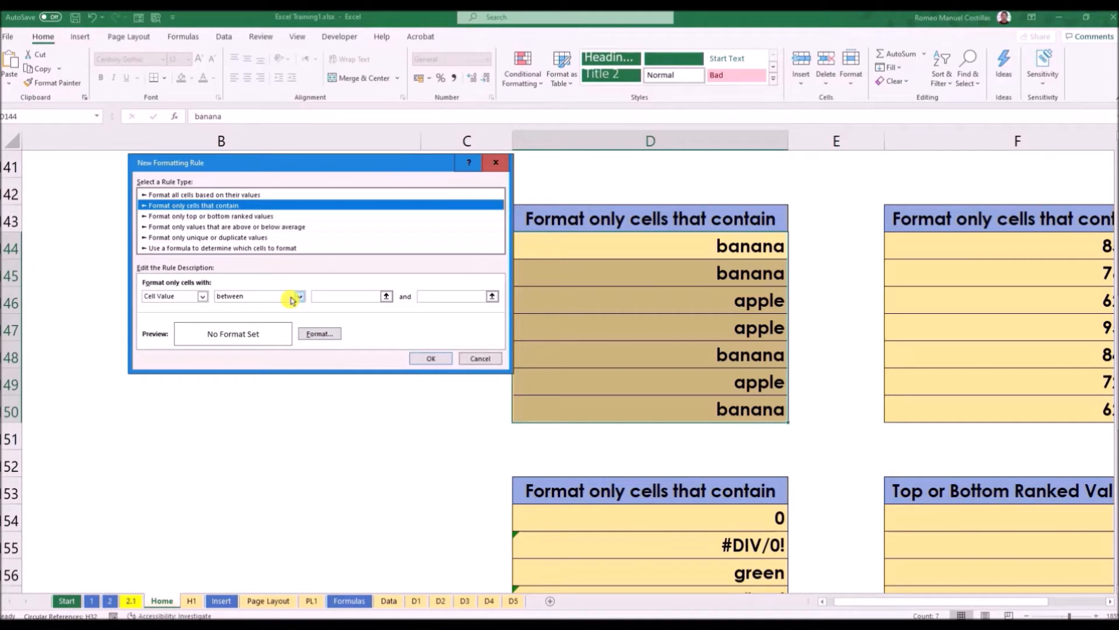
click(202, 296)
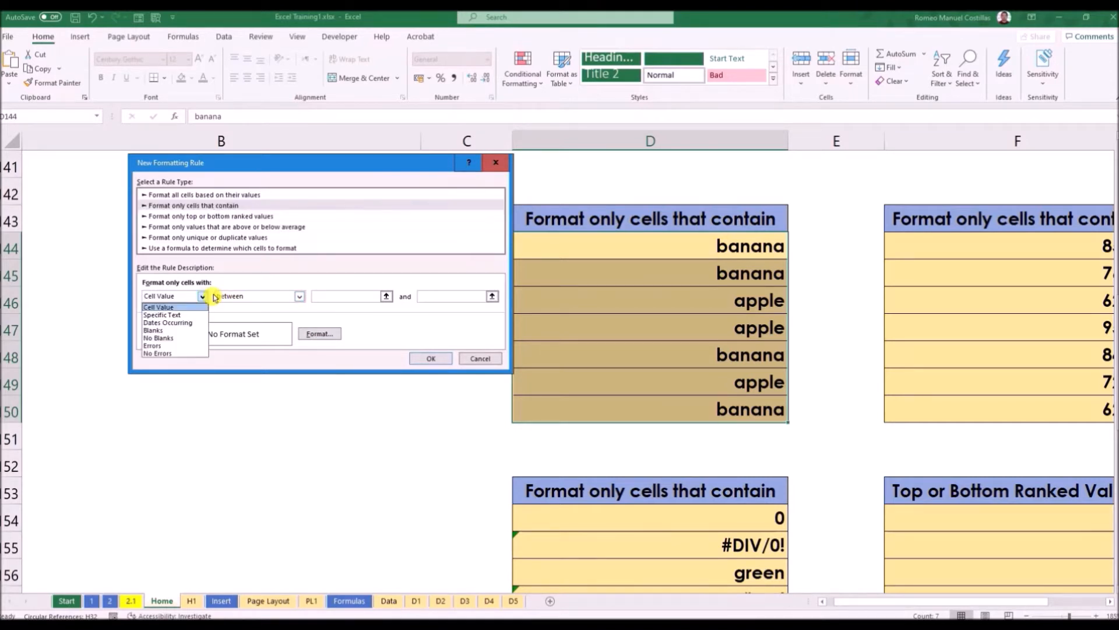
click(259, 298)
click(260, 296)
click(251, 322)
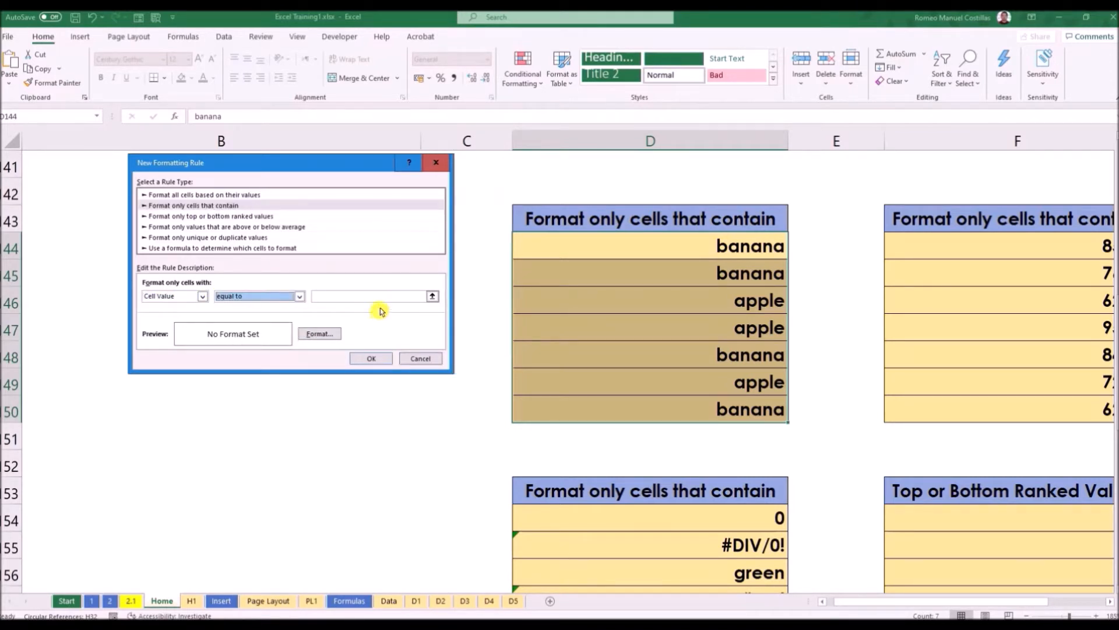
click(369, 296)
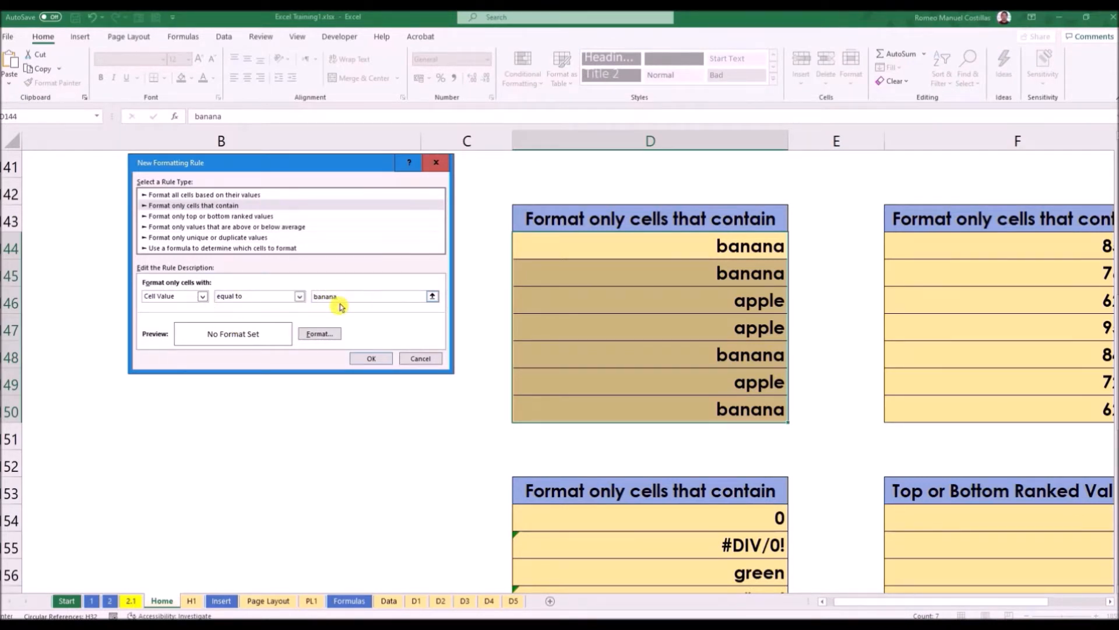
Give the banana rule a green fill and black font colour, and apply it to the fruit list.
click(325, 333)
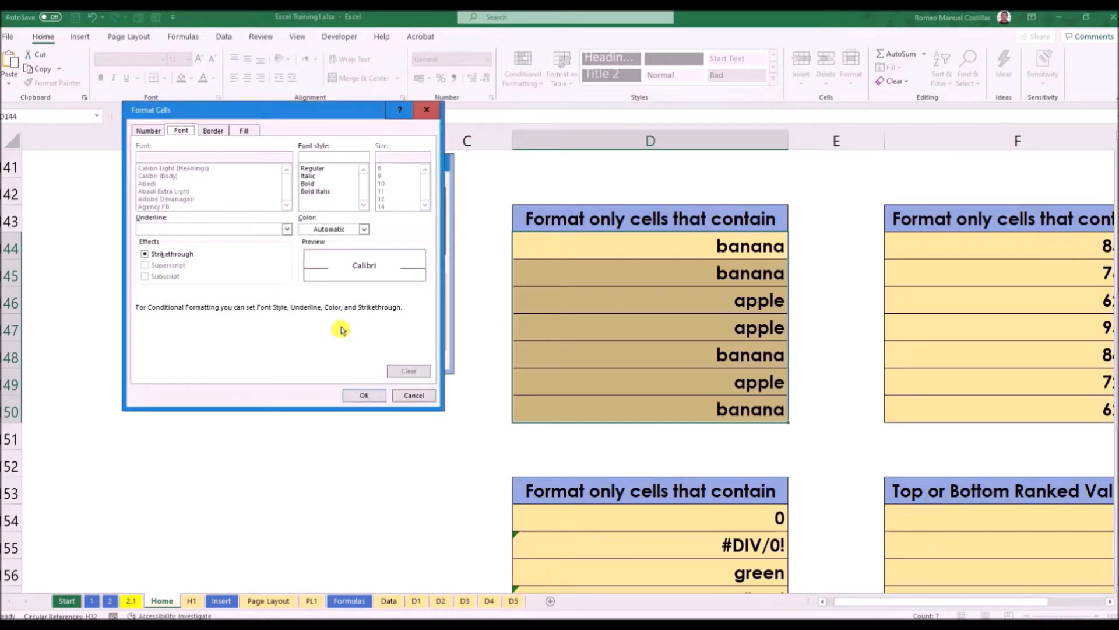
click(244, 131)
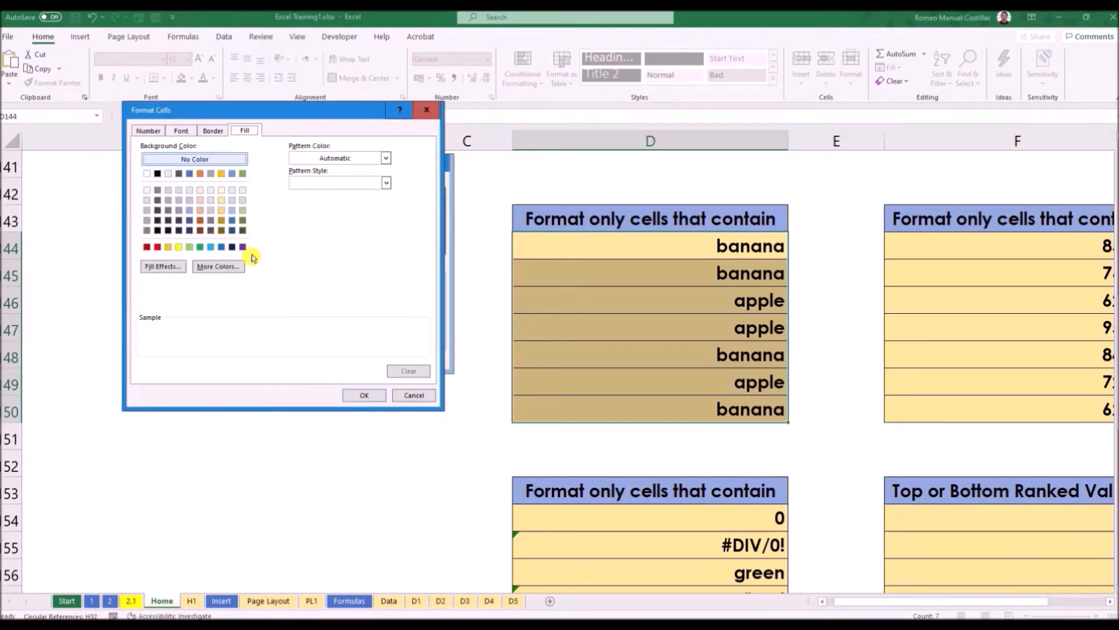
click(200, 247)
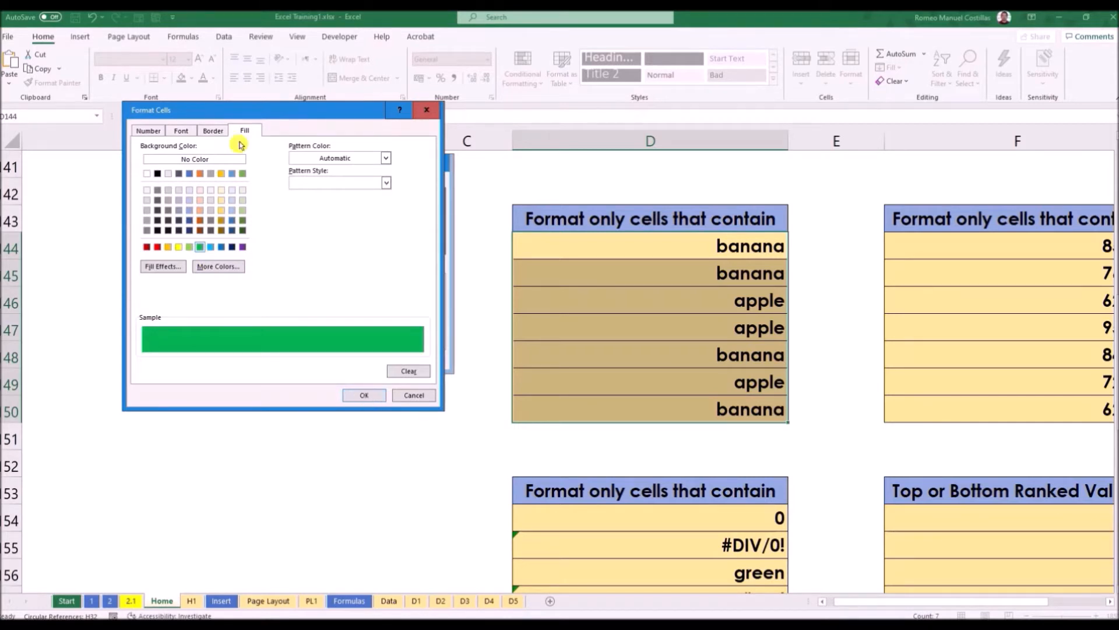
click(181, 133)
click(326, 230)
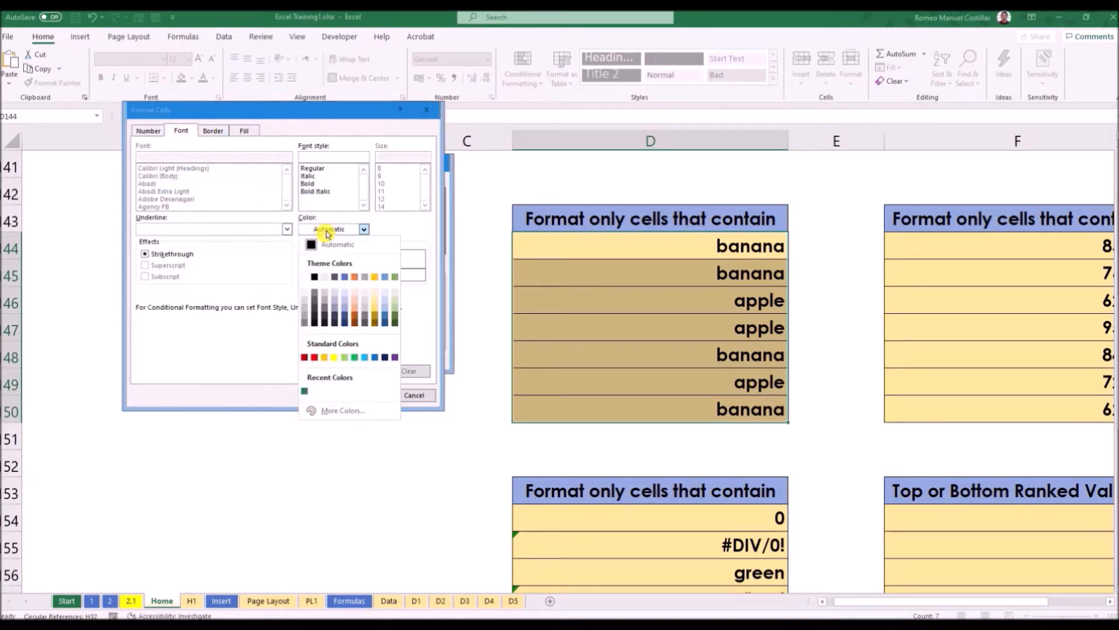
click(315, 277)
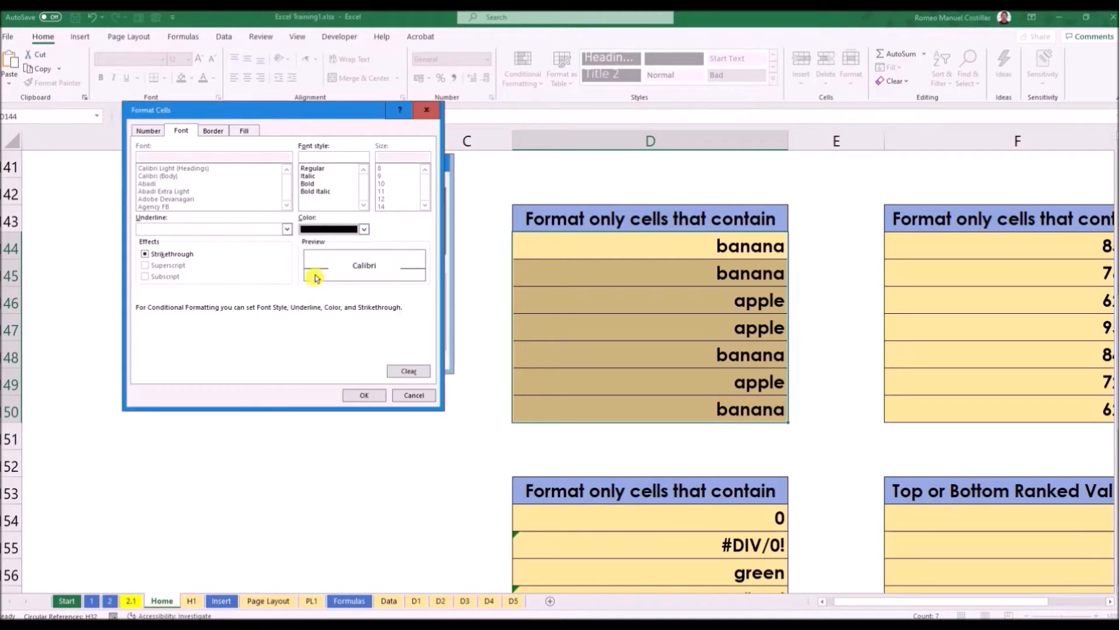
click(373, 396)
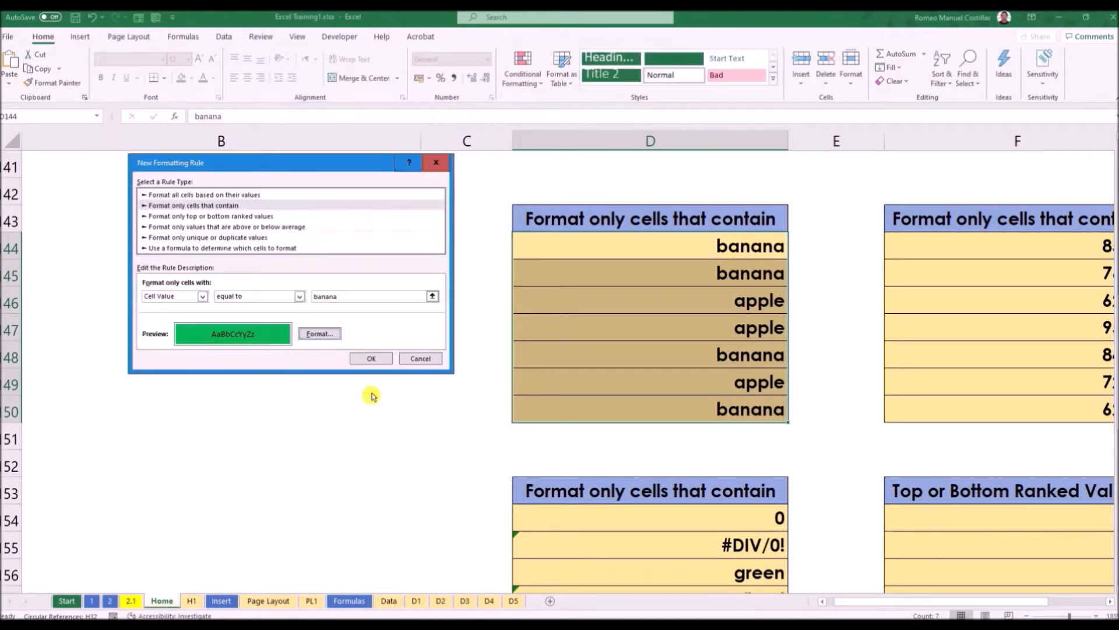
click(369, 357)
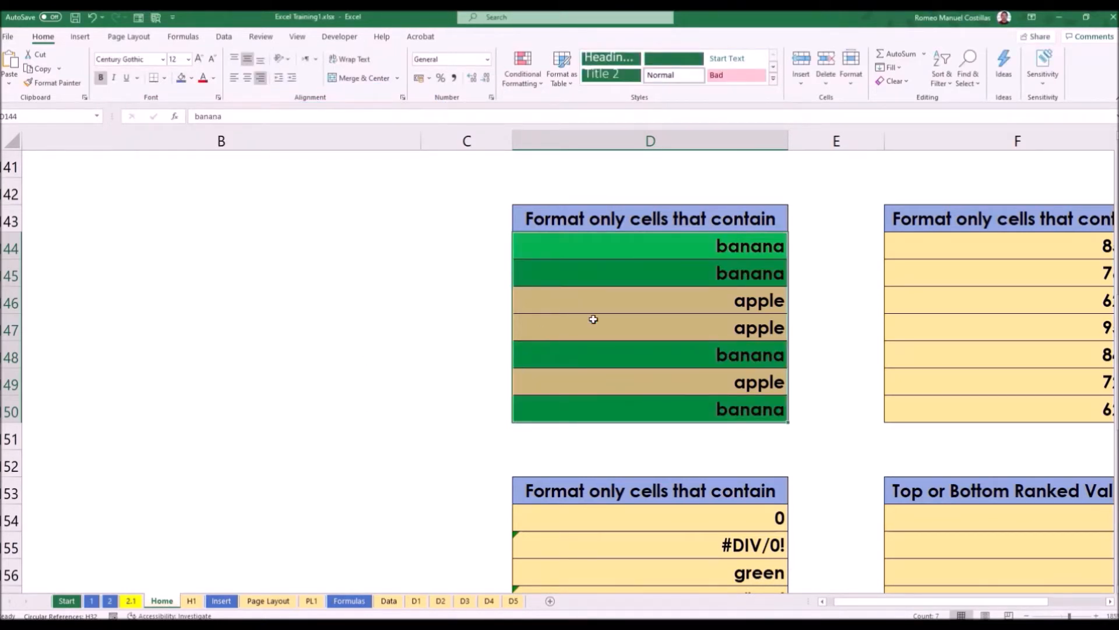
Change cell D144 to apple and select the fruit list D144:D150.
click(613, 244)
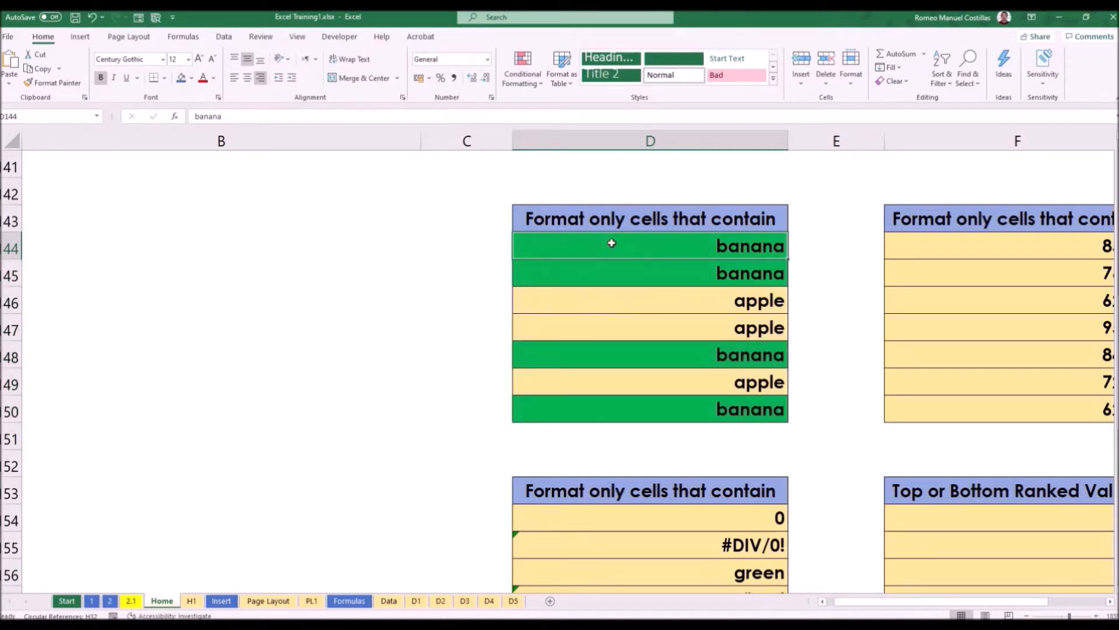
text(apple)
key(Return)
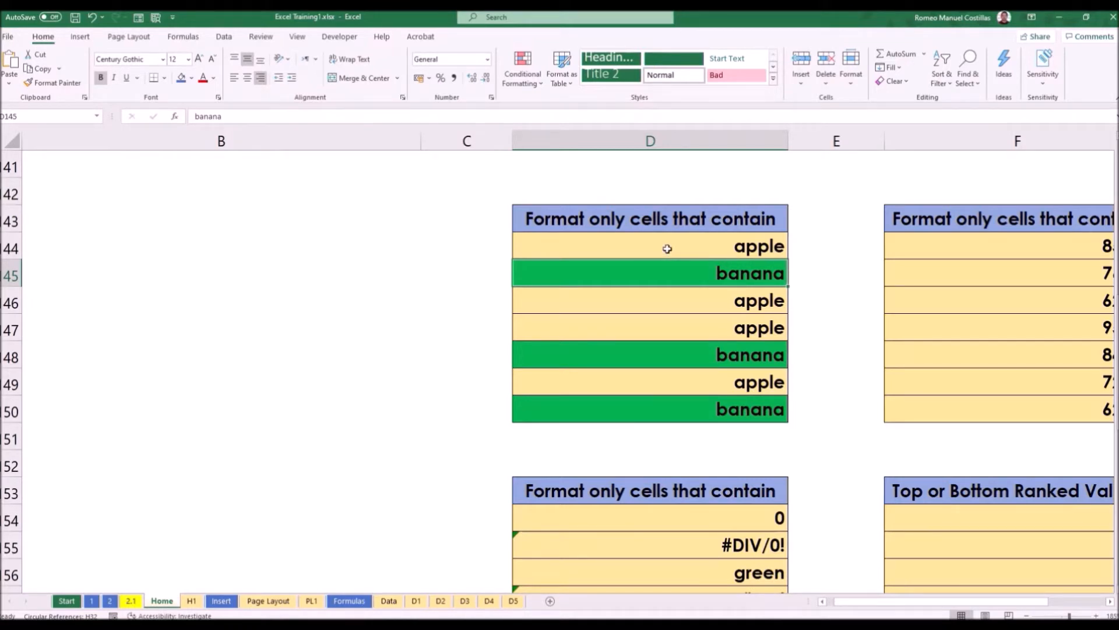
drag(668, 246, 676, 406)
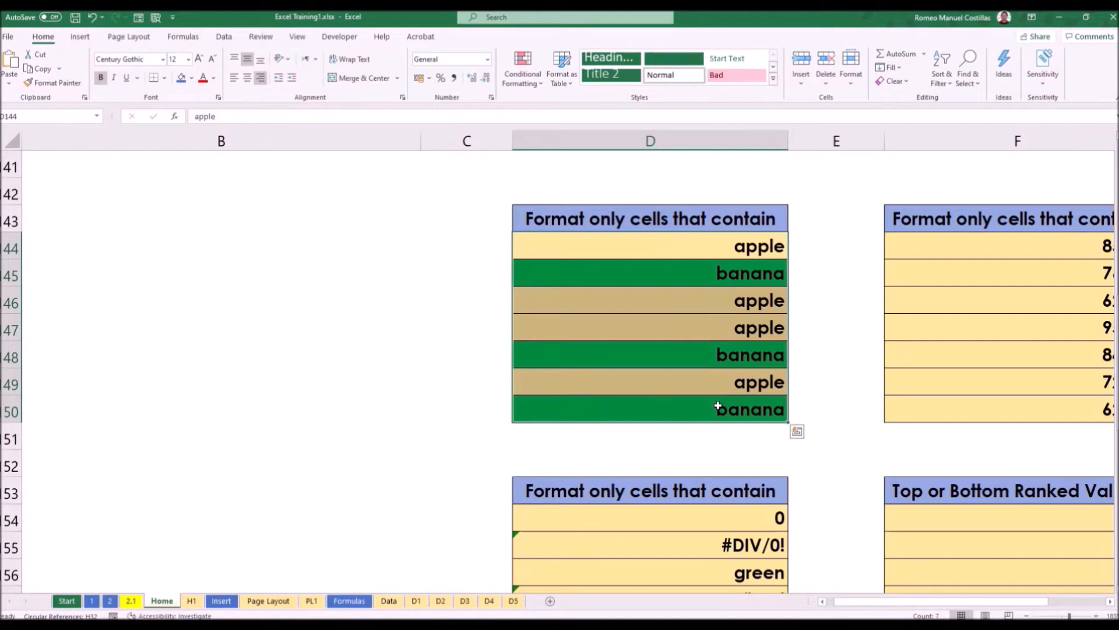
click(527, 84)
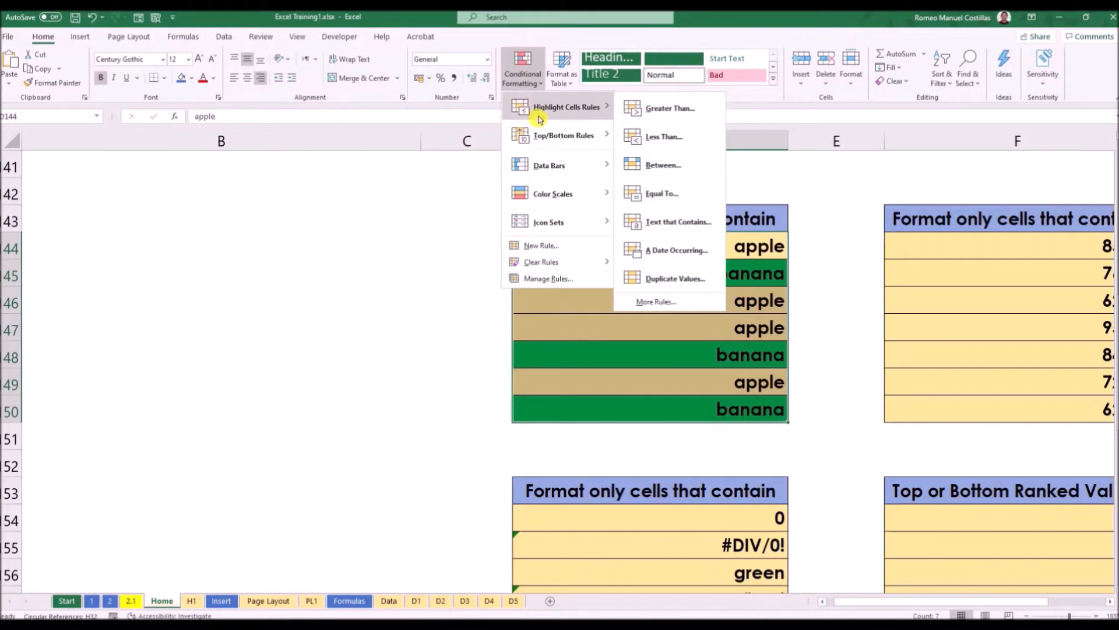
click(570, 254)
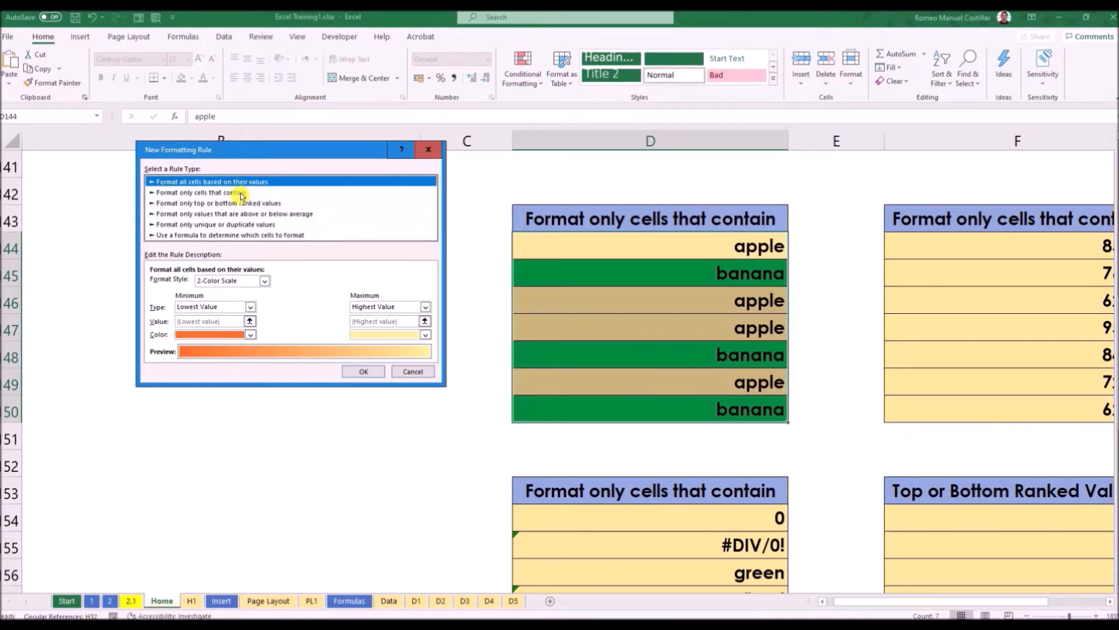
click(407, 374)
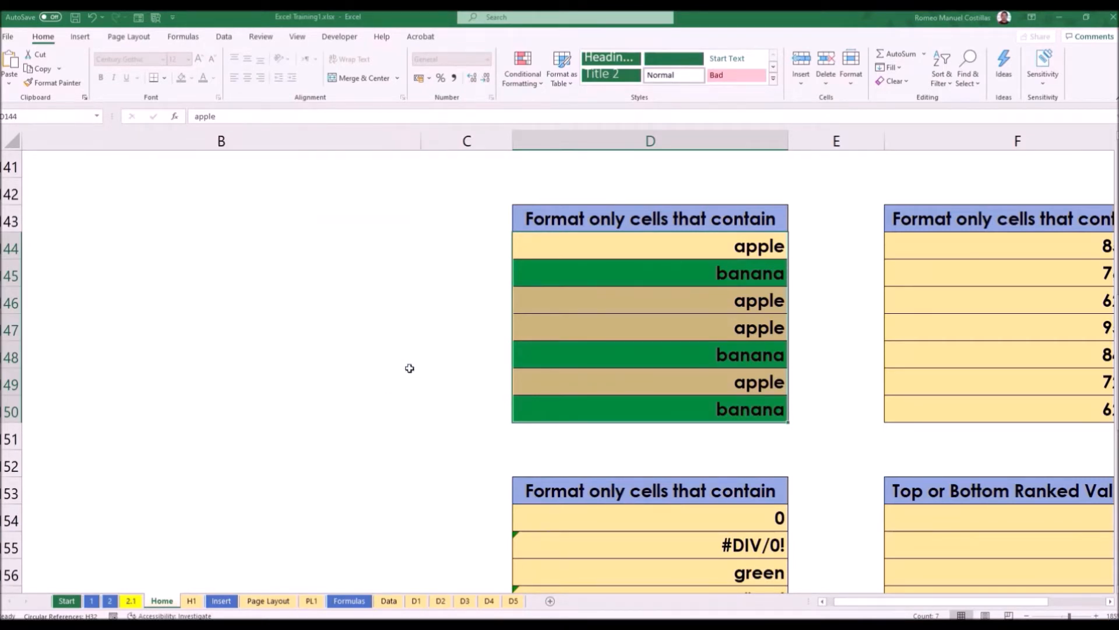
Add a second "Format only cells that contain" rule for D144:D150 with the condition cell value equal to apple.
click(520, 76)
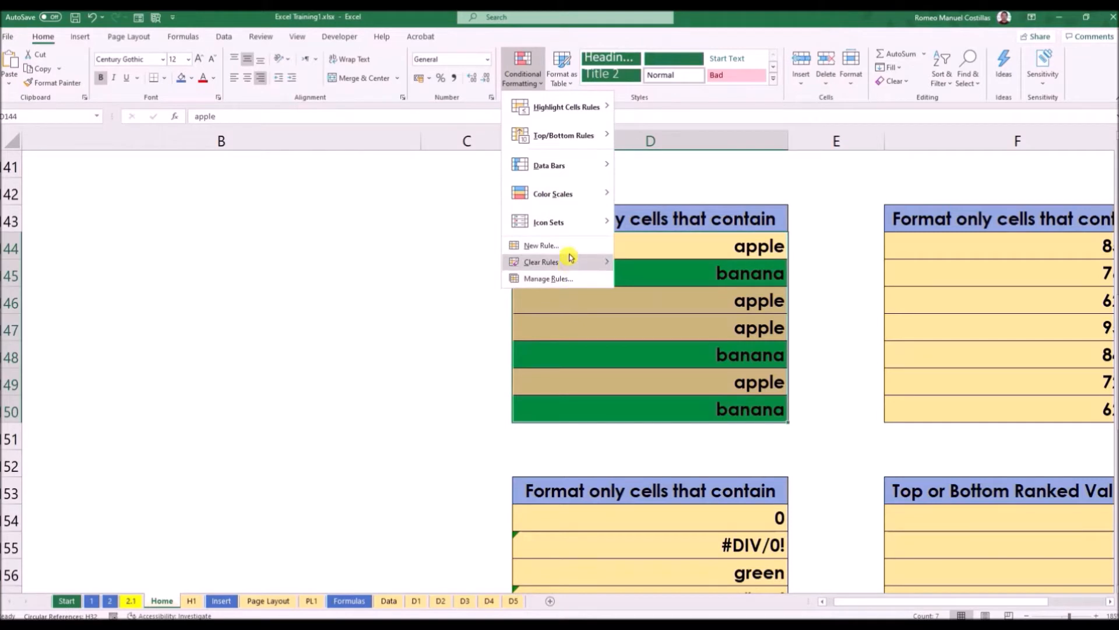
click(570, 283)
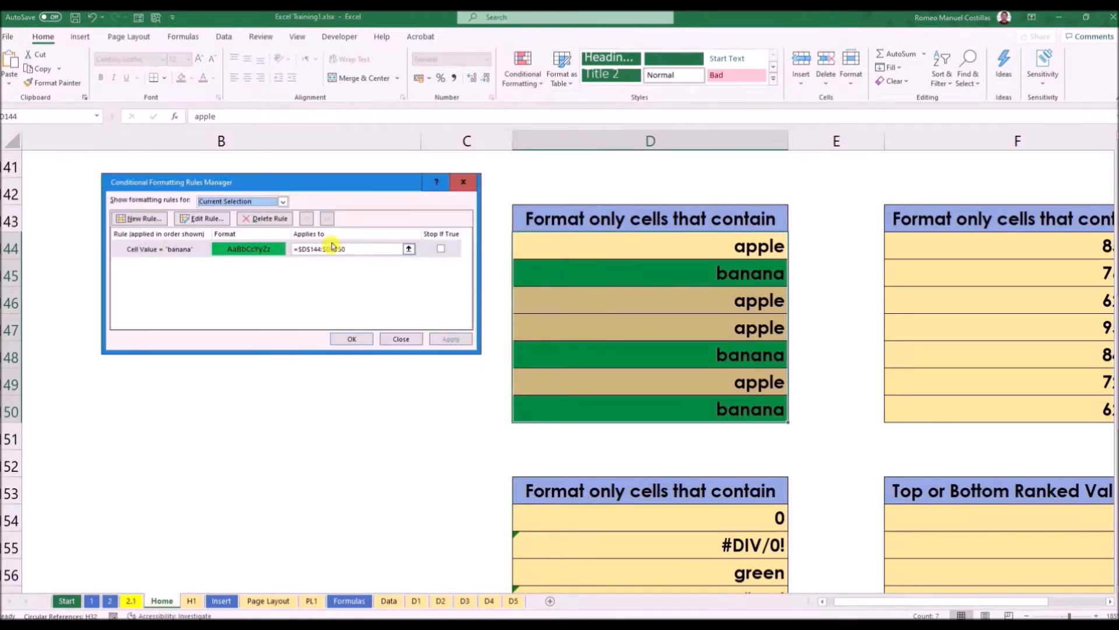
click(151, 223)
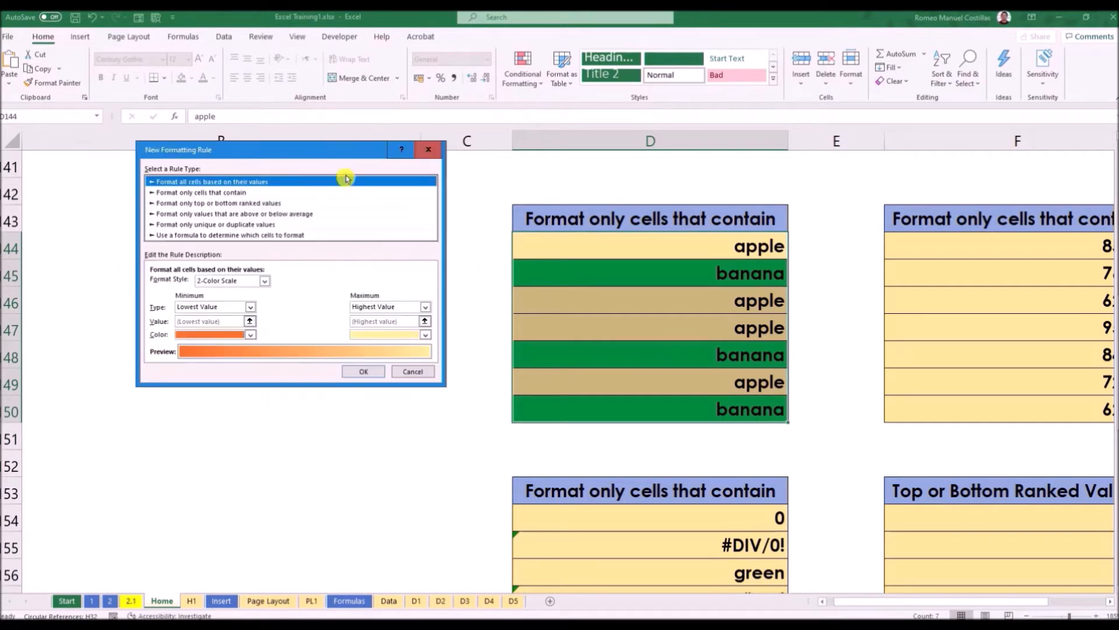
click(256, 193)
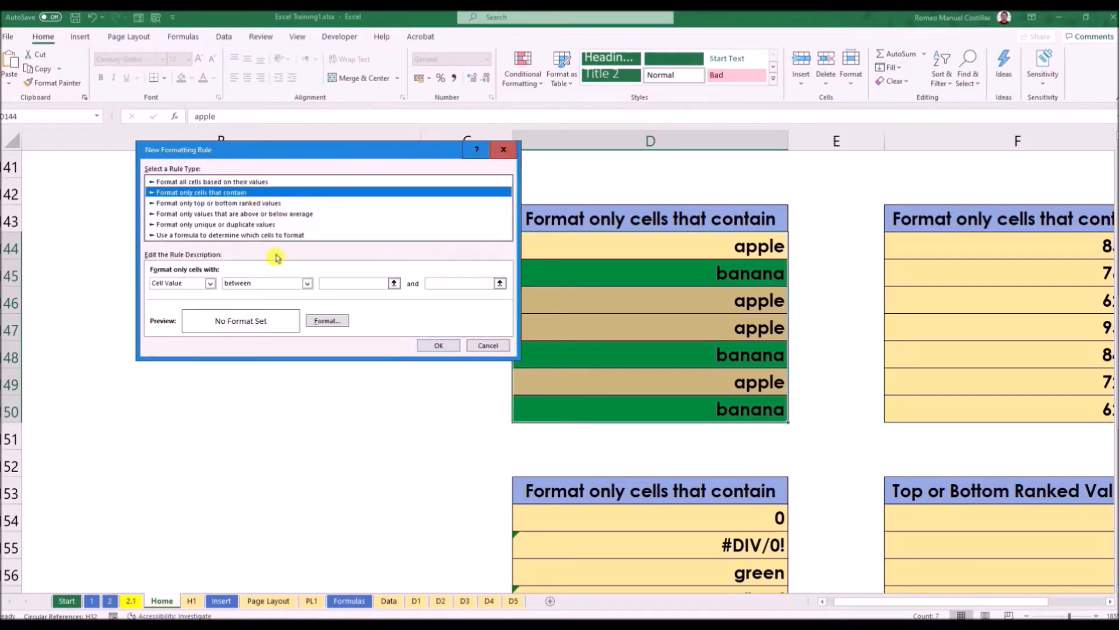
click(261, 284)
click(257, 309)
click(351, 284)
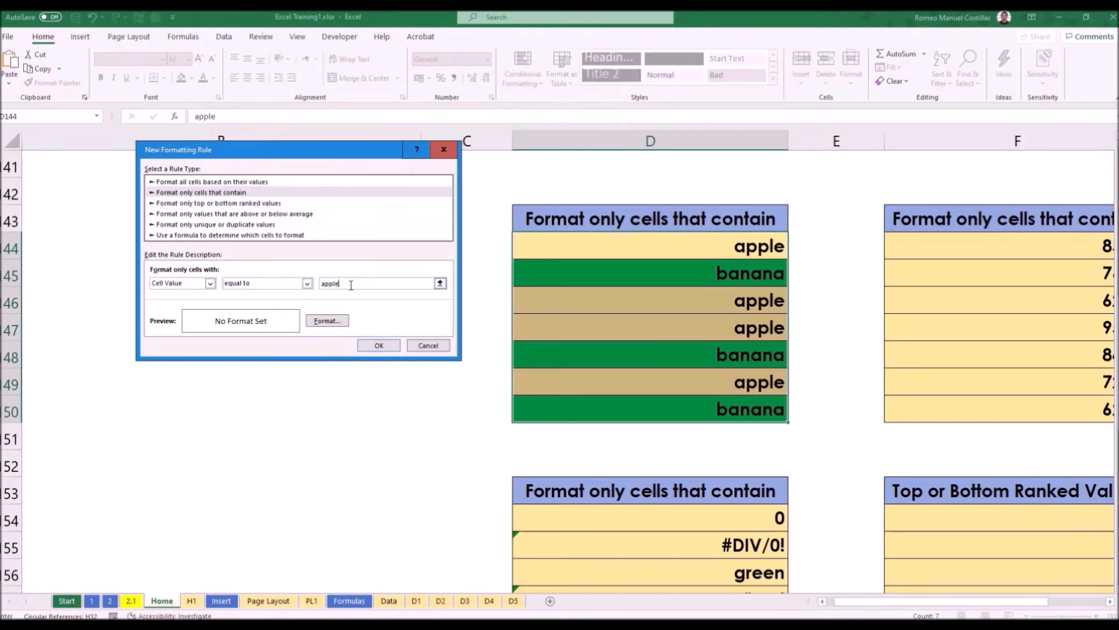
text(apple)
Give the apple rule a red fill and apply it to the fruit list.
click(327, 321)
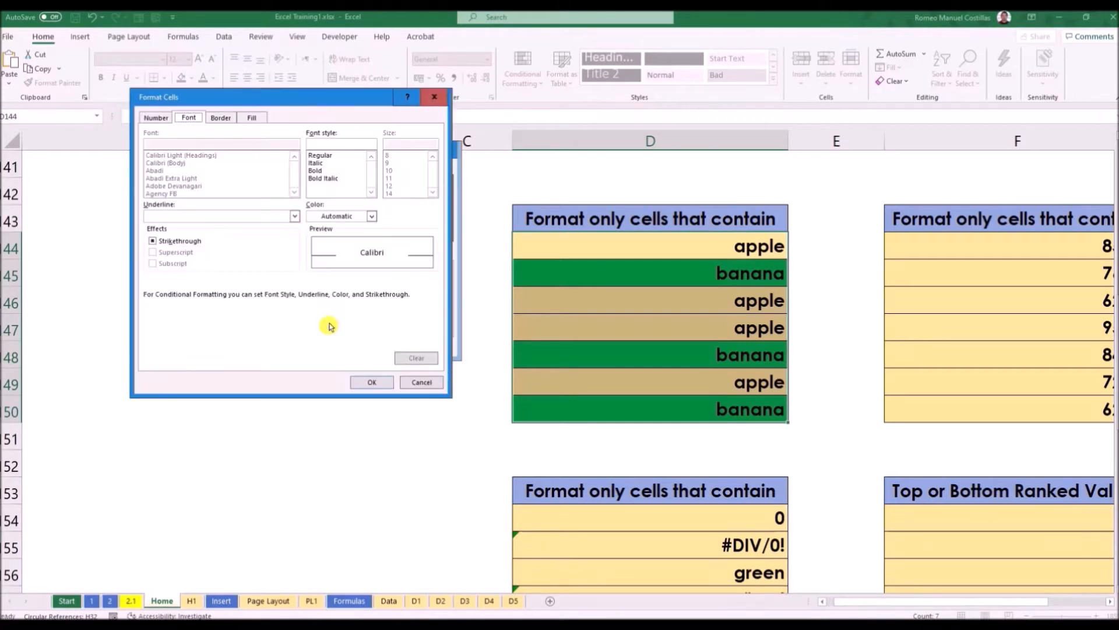
click(251, 117)
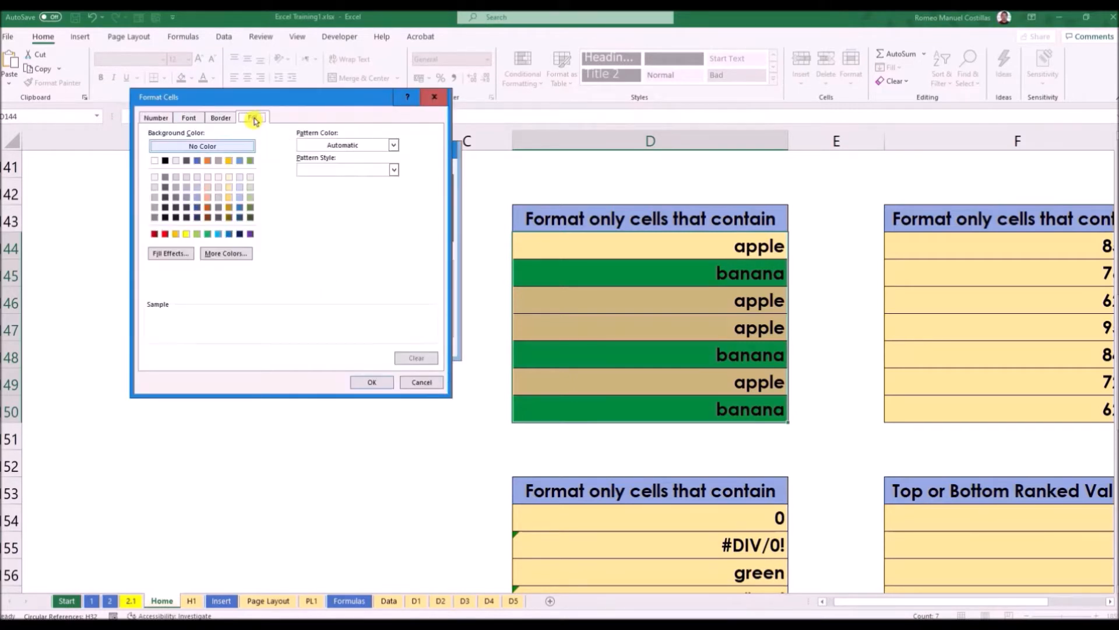
click(165, 234)
click(371, 382)
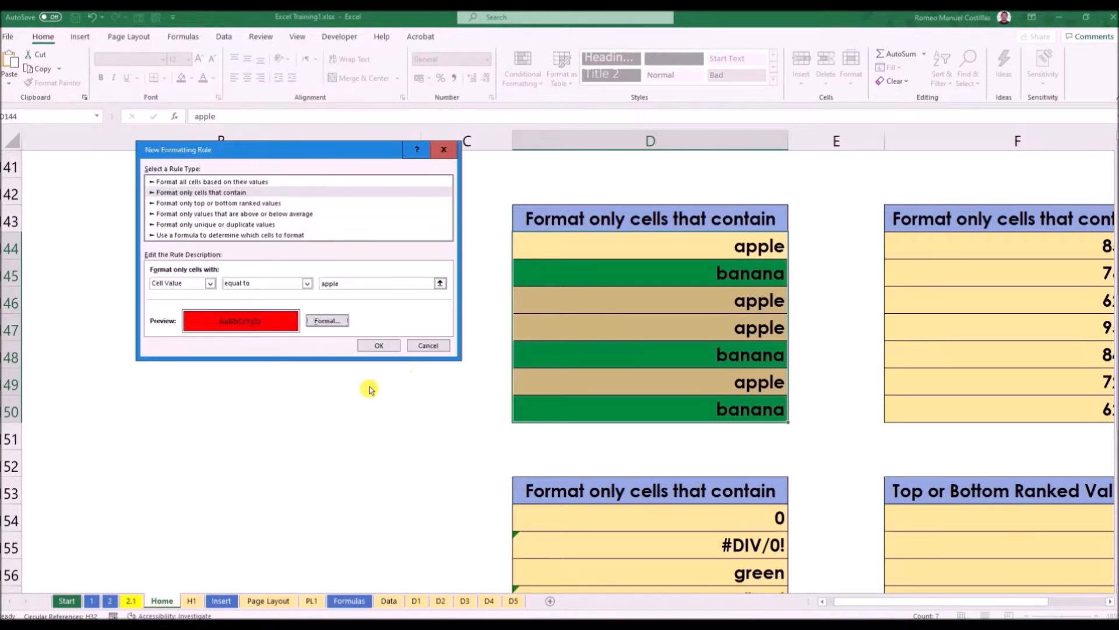
click(387, 347)
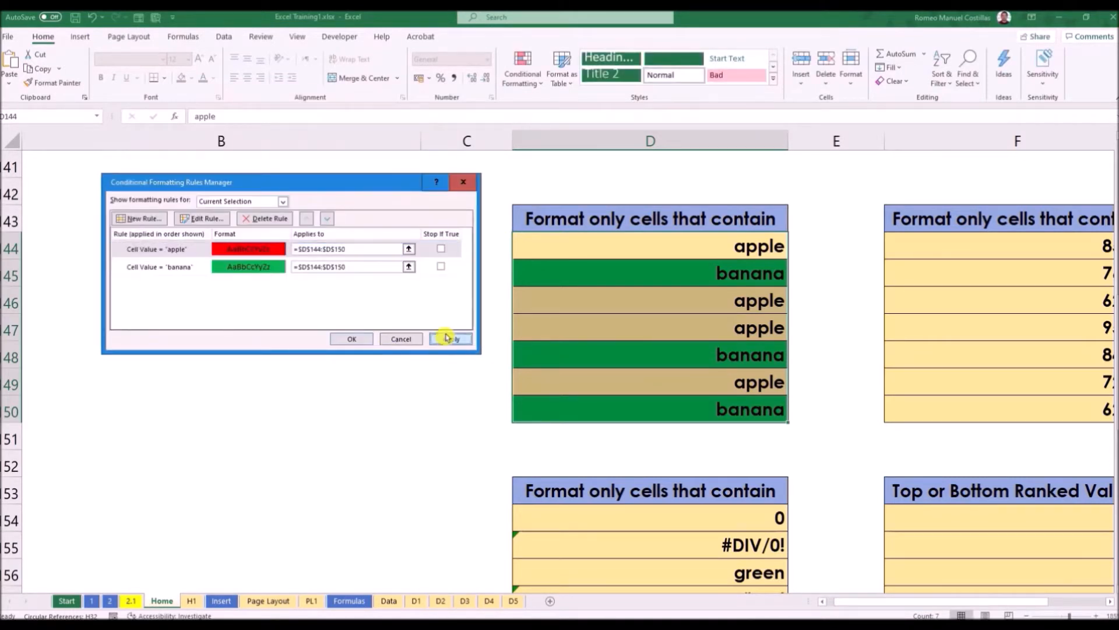
click(446, 337)
click(352, 339)
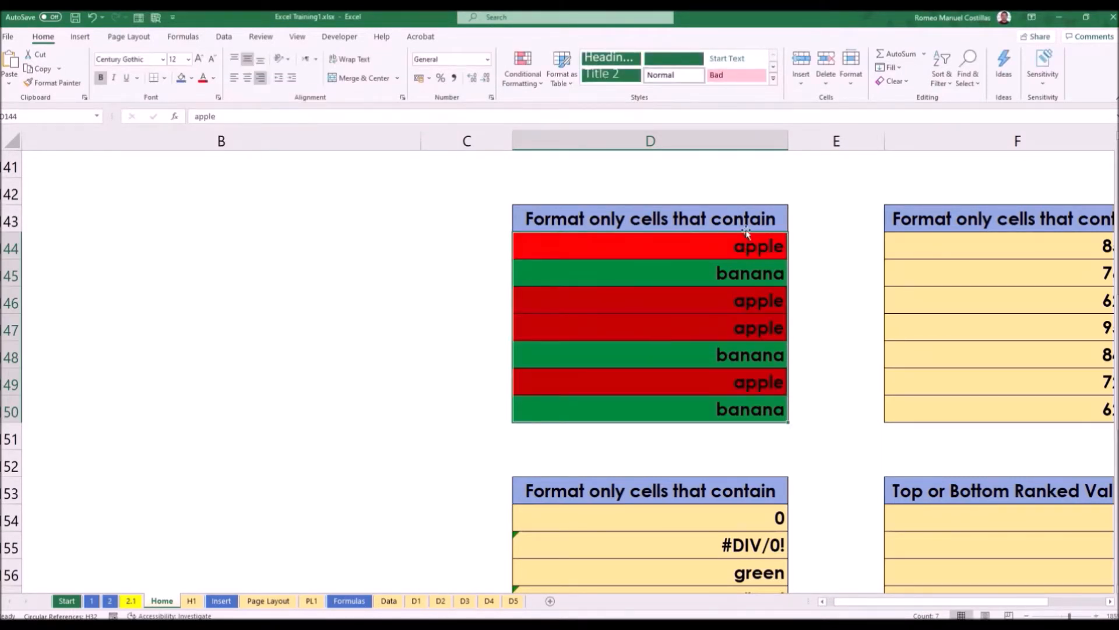
Change cell D147 in the fruit list to banana.
click(741, 331)
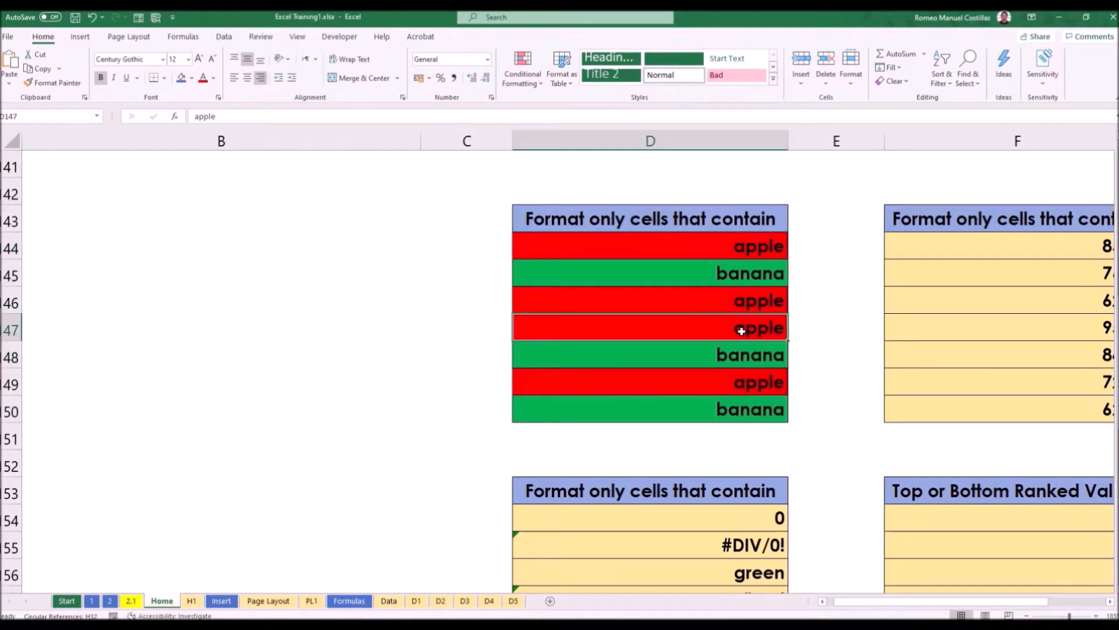
text(banana)
key(Return)
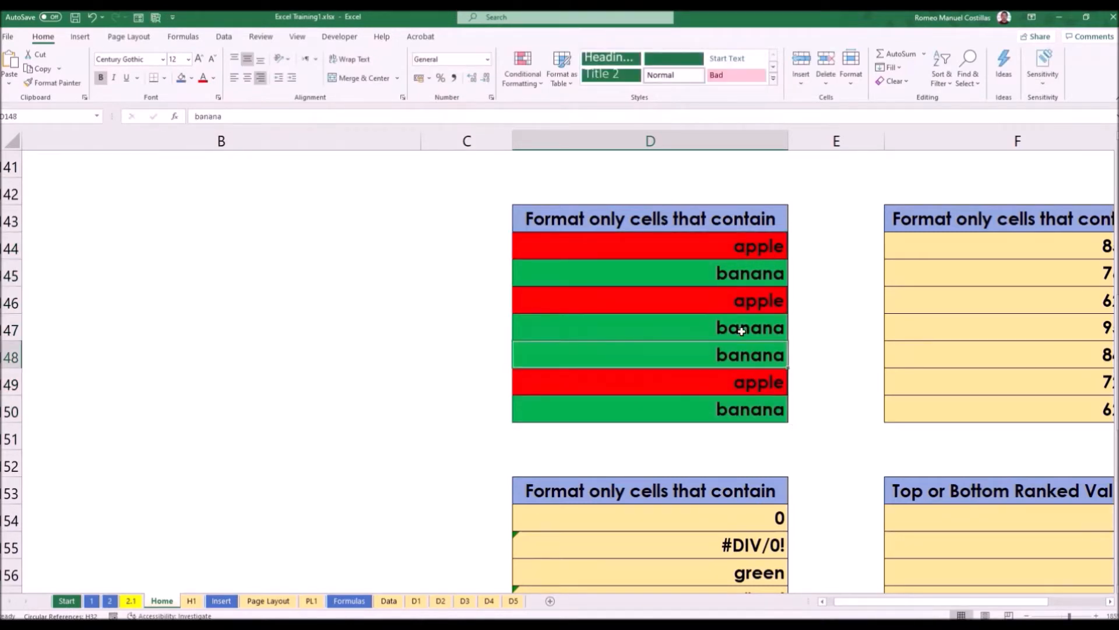
Replace the entry in cell D147 with mango, a fruit that neither rule covers.
click(736, 303)
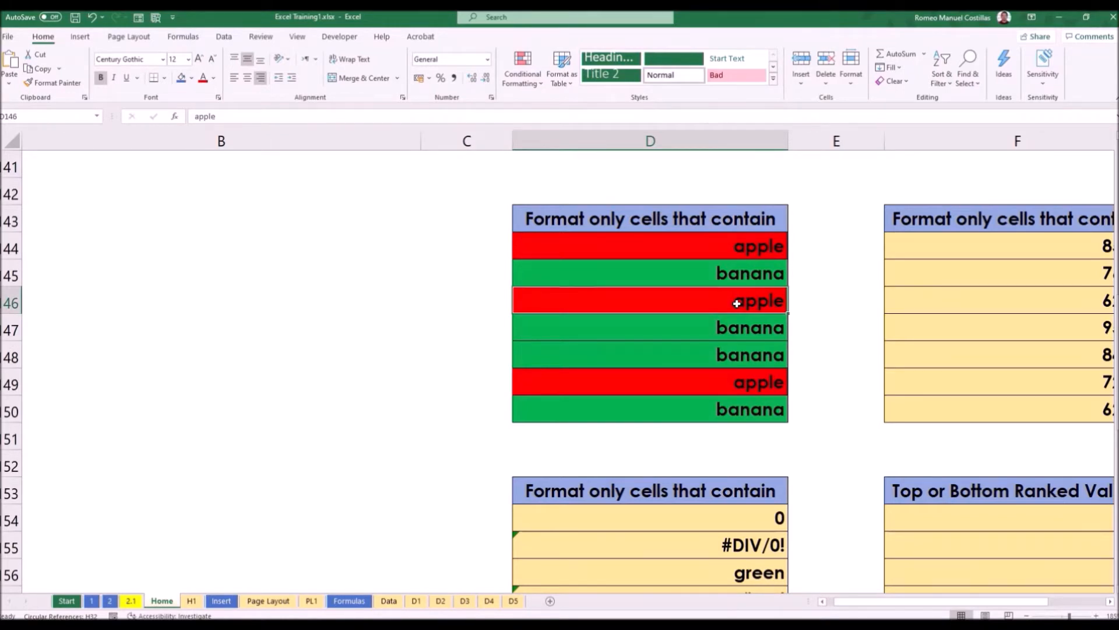
key(Down)
text(mango)
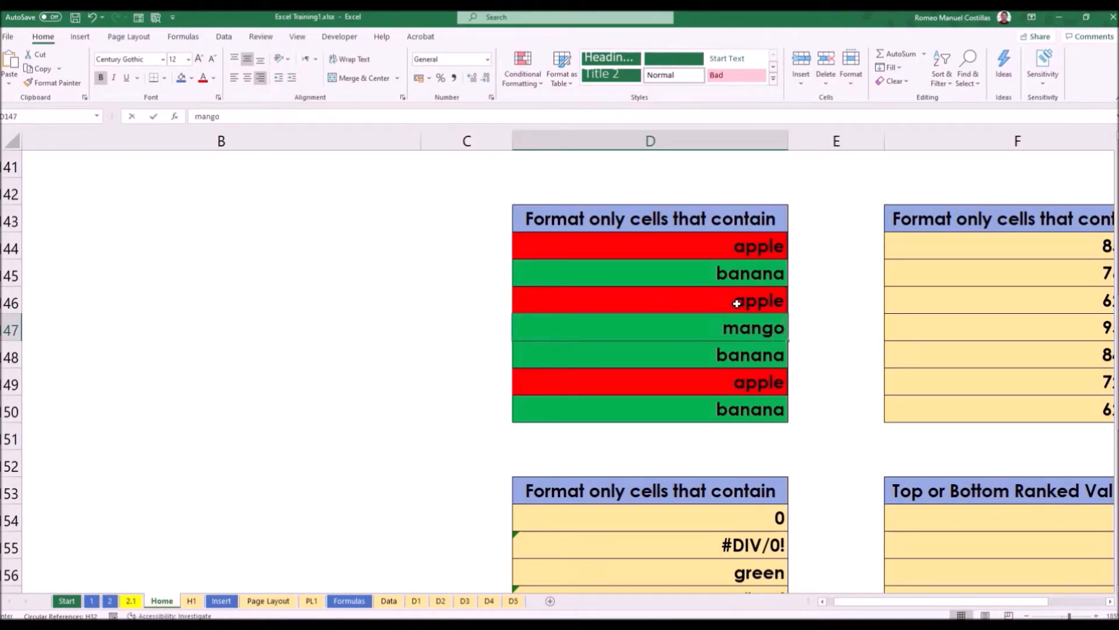
key(Return)
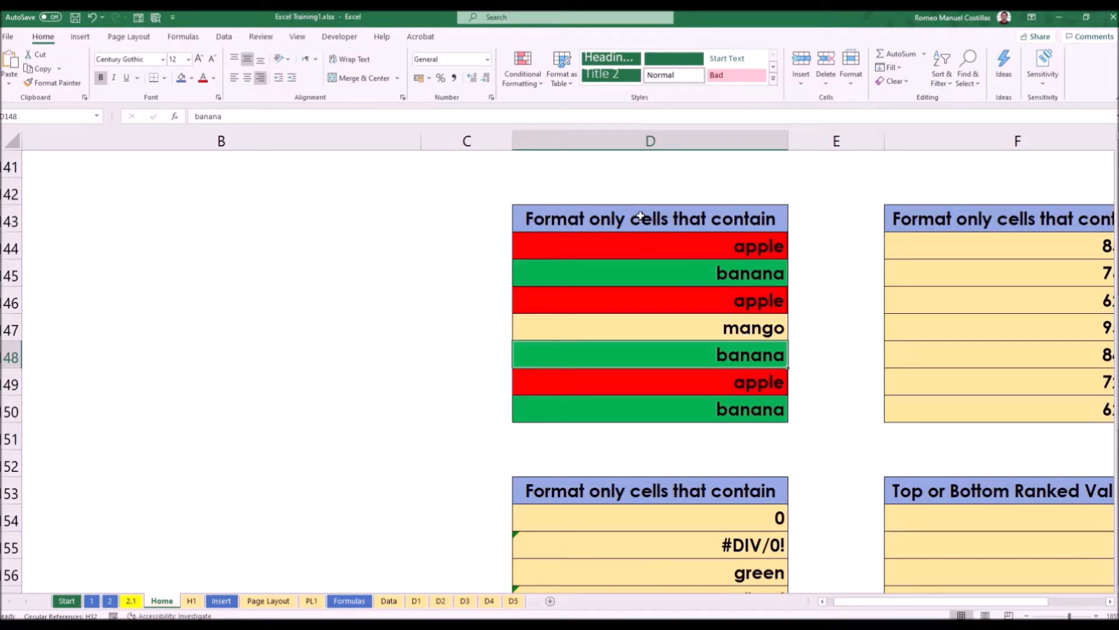
click(698, 241)
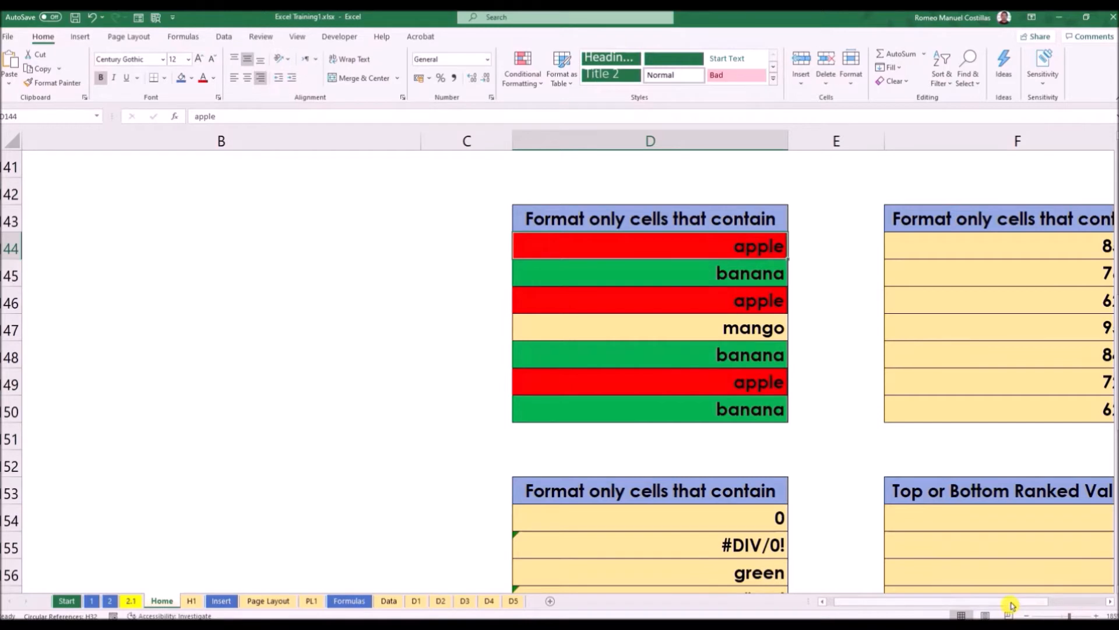
scroll(997, 593, right, 3)
drag(602, 243, 603, 402)
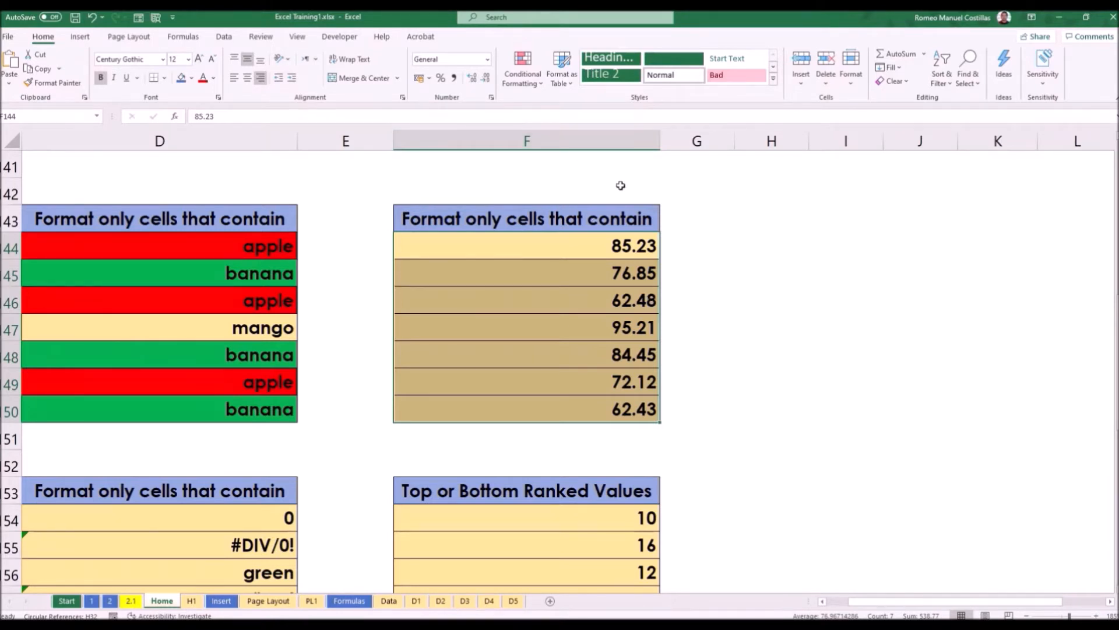
click(520, 65)
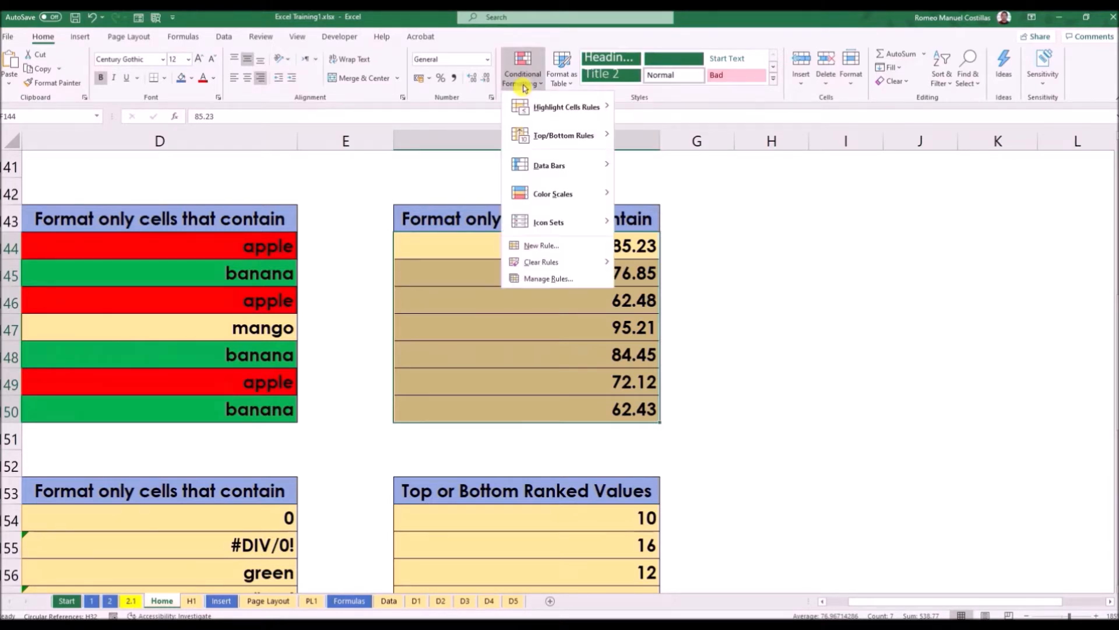
click(559, 246)
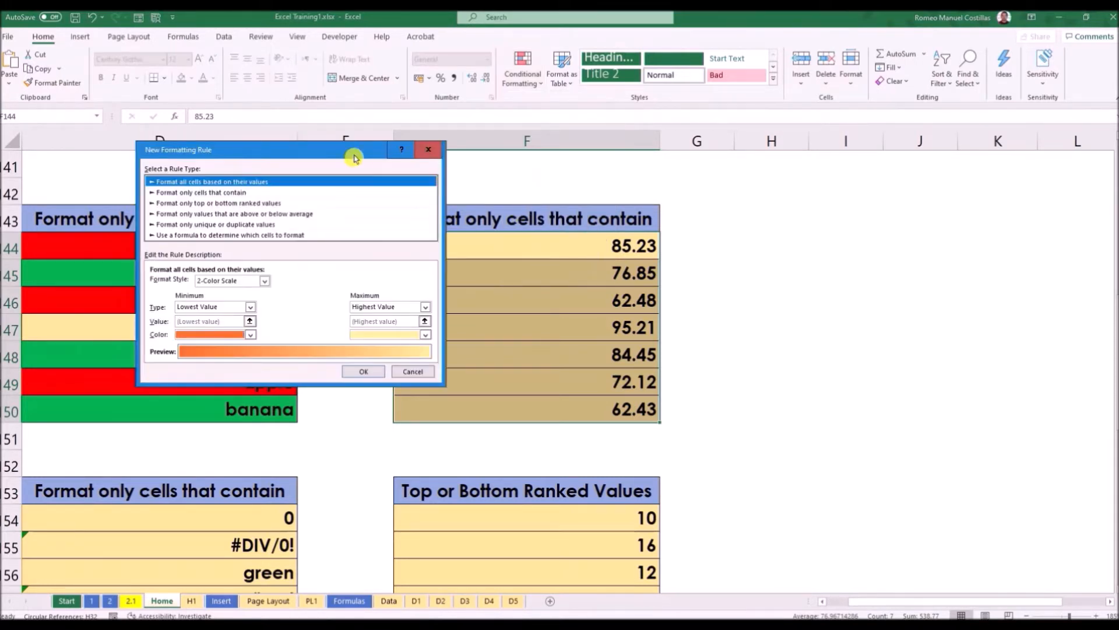
drag(335, 153, 948, 183)
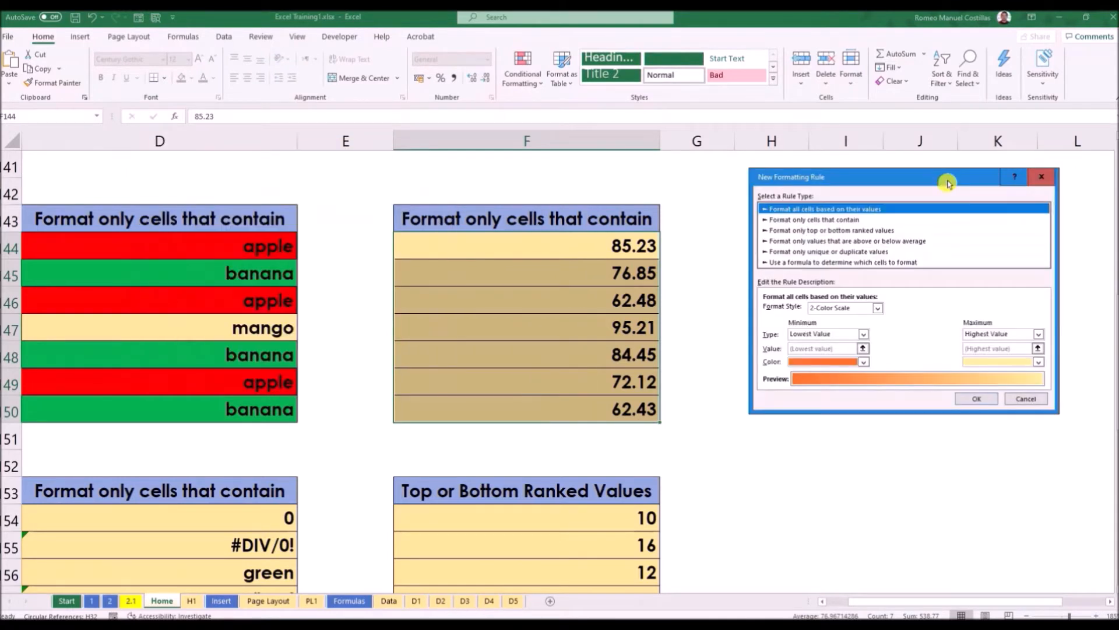
click(1027, 399)
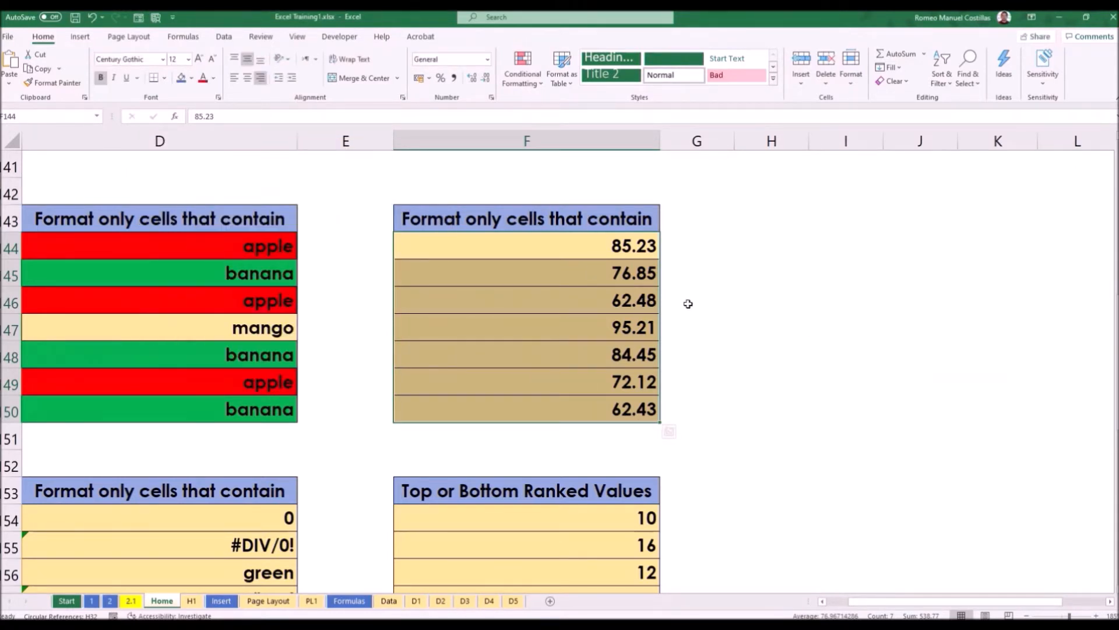
Create a "Format only cells that contain" rule for F144:F150 with the condition cell value greater than or equal to 80.
drag(620, 246, 620, 409)
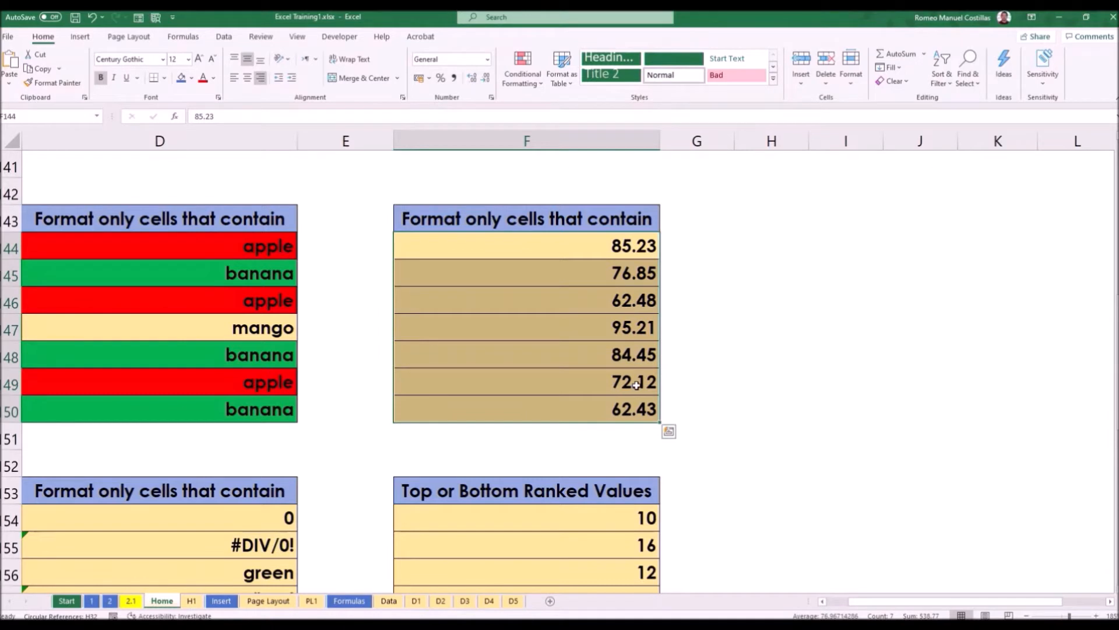
click(519, 69)
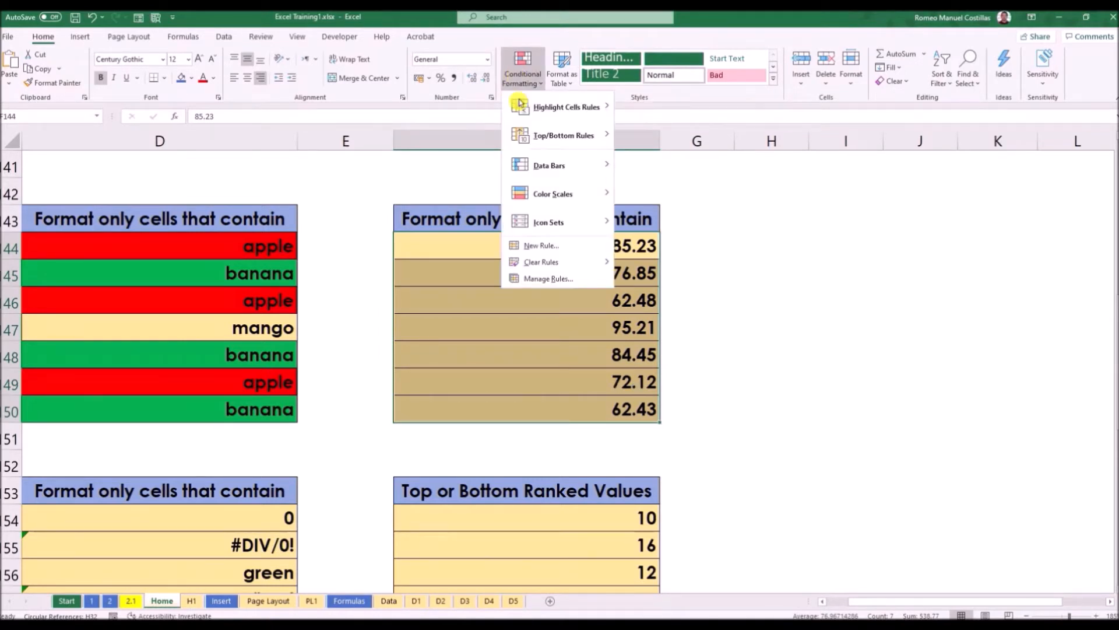
click(568, 245)
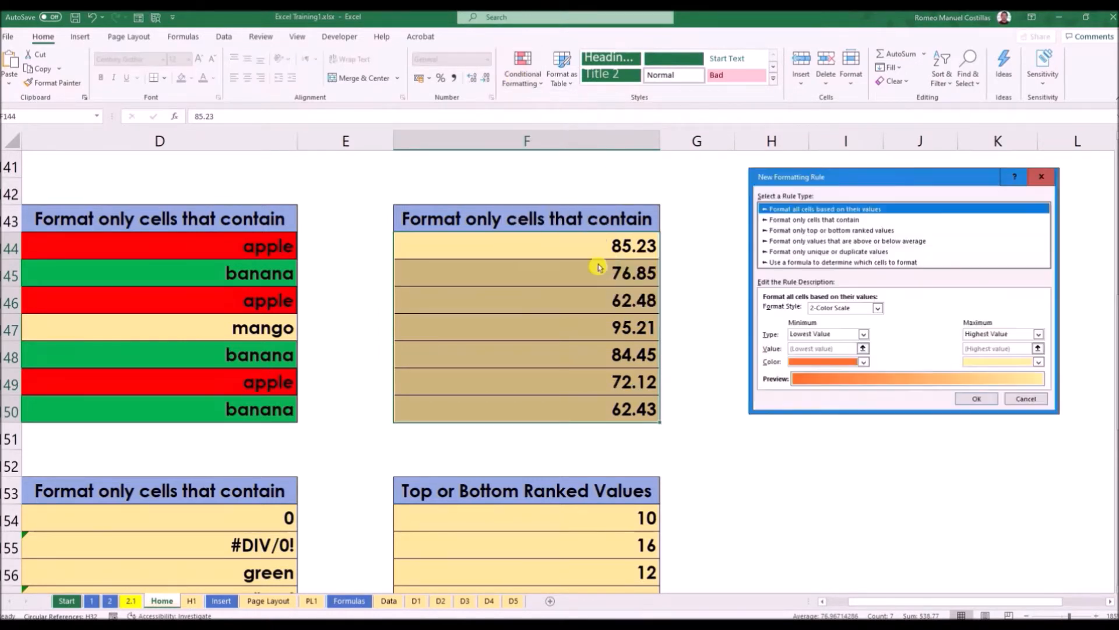
click(852, 222)
drag(845, 178, 795, 175)
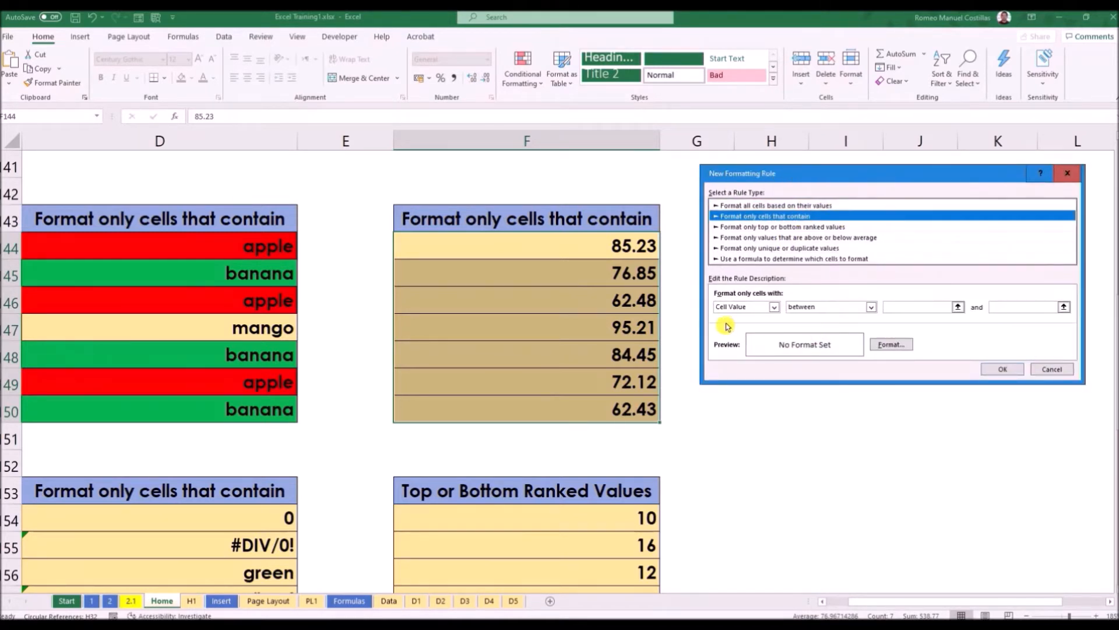
click(817, 311)
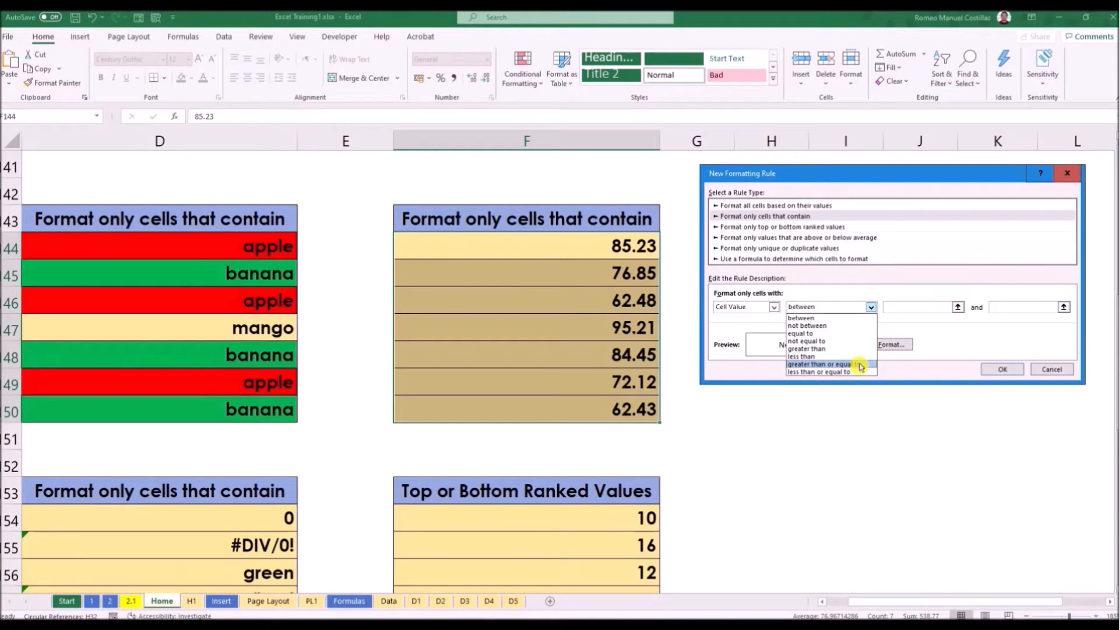
click(837, 364)
click(925, 308)
text(80)
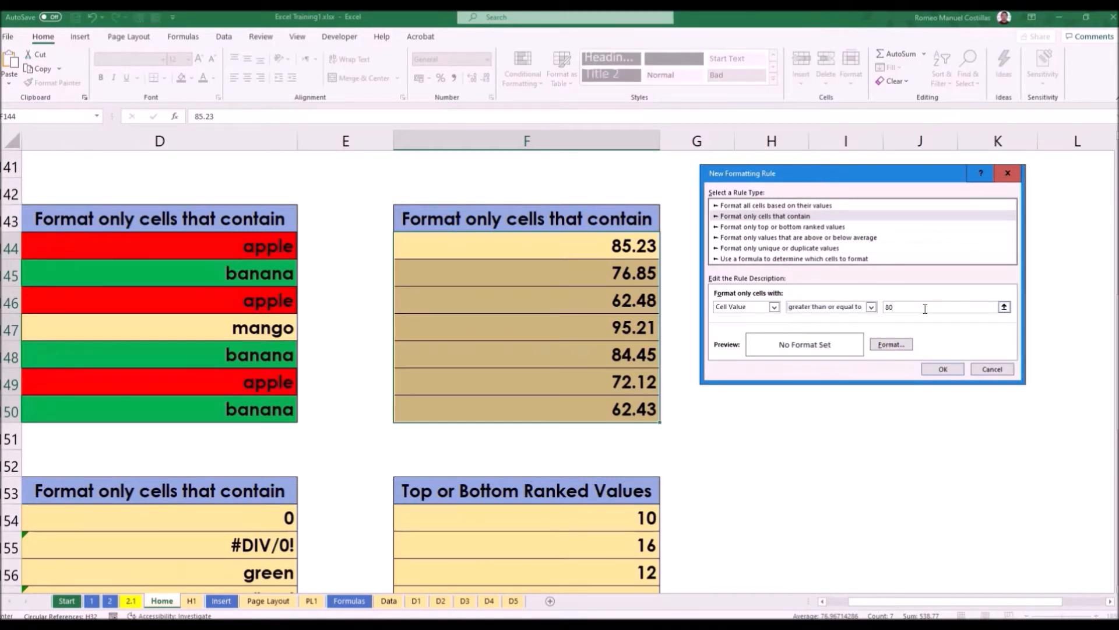
Give the rule for values of at least 80 an orange fill and apply it to the number list.
click(896, 348)
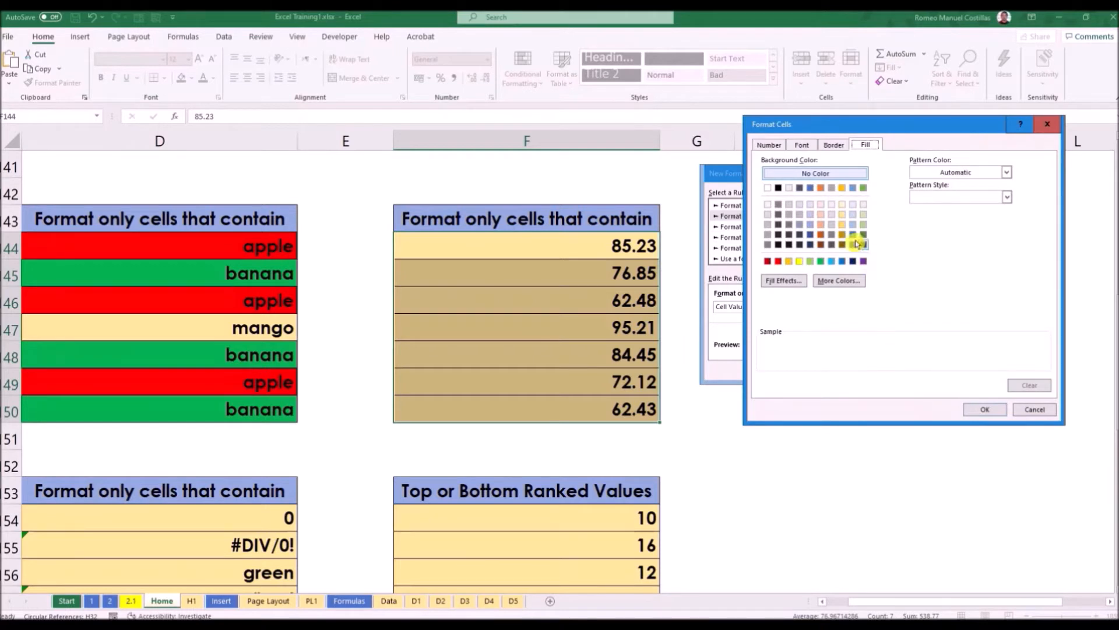
click(821, 188)
drag(899, 125, 912, 289)
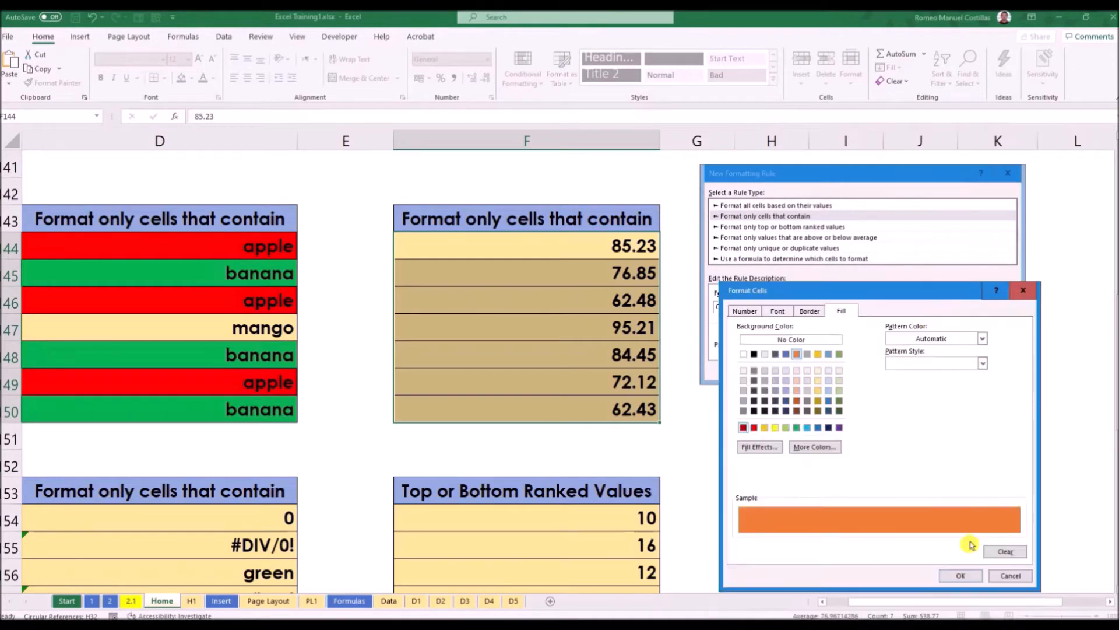
click(962, 582)
click(941, 369)
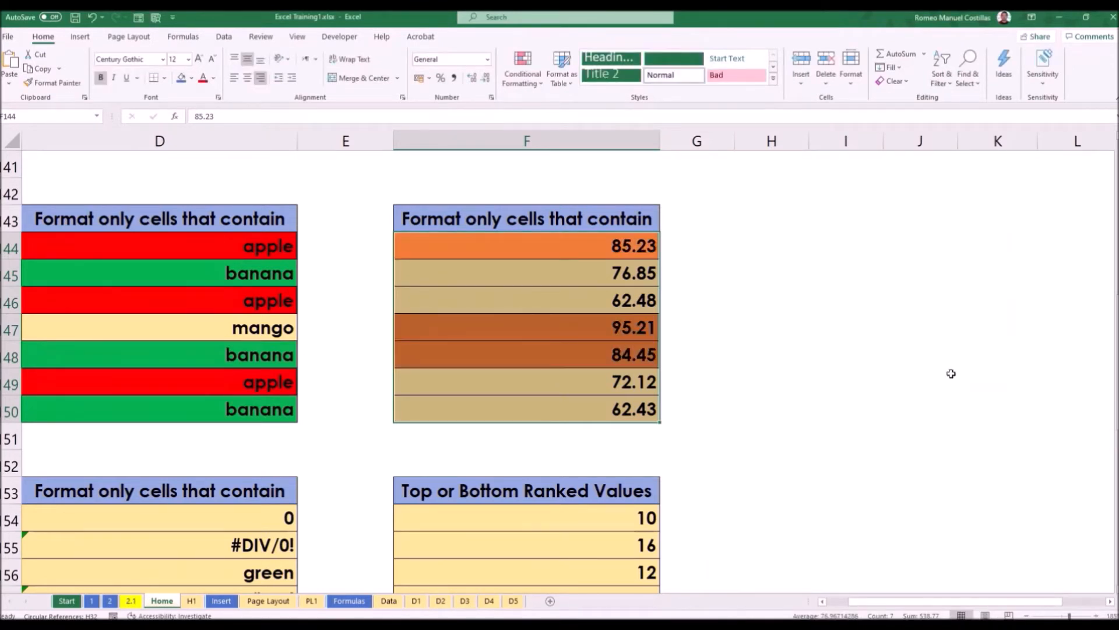
click(951, 374)
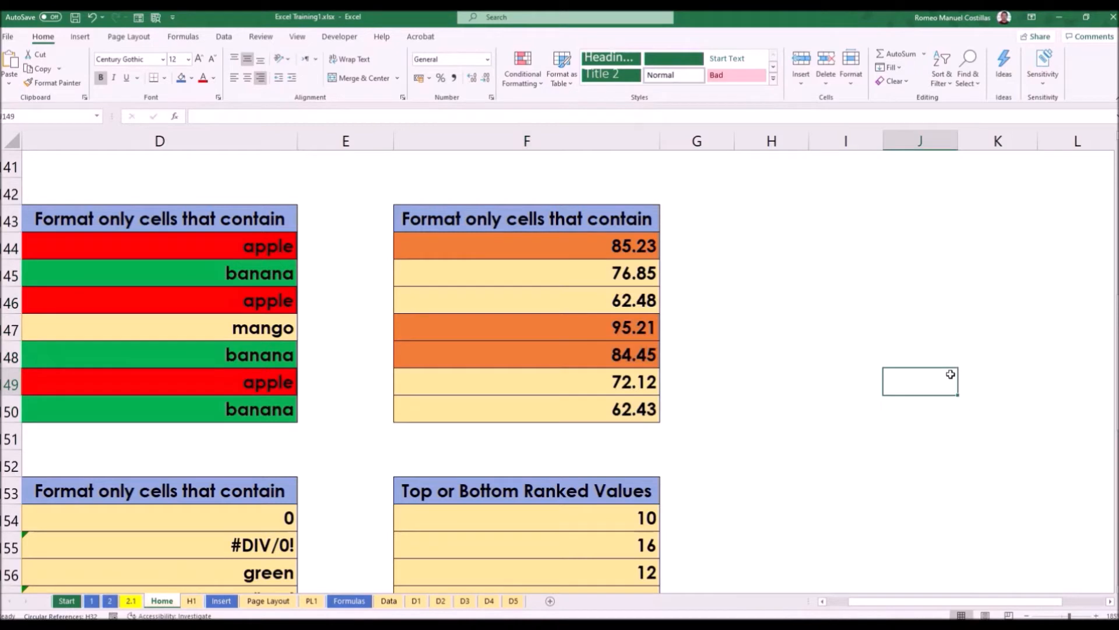
Examine the comparison conditions offered by a "Format only cells that contain" rule for F144:F150, and leave without creating a rule.
click(601, 247)
drag(601, 247, 615, 407)
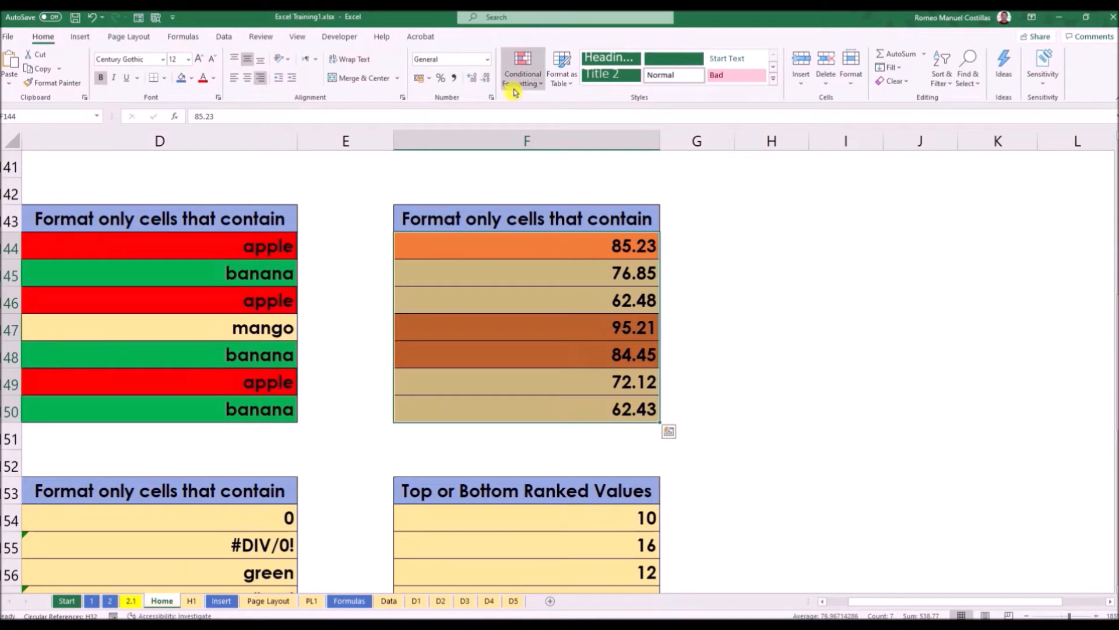
click(521, 73)
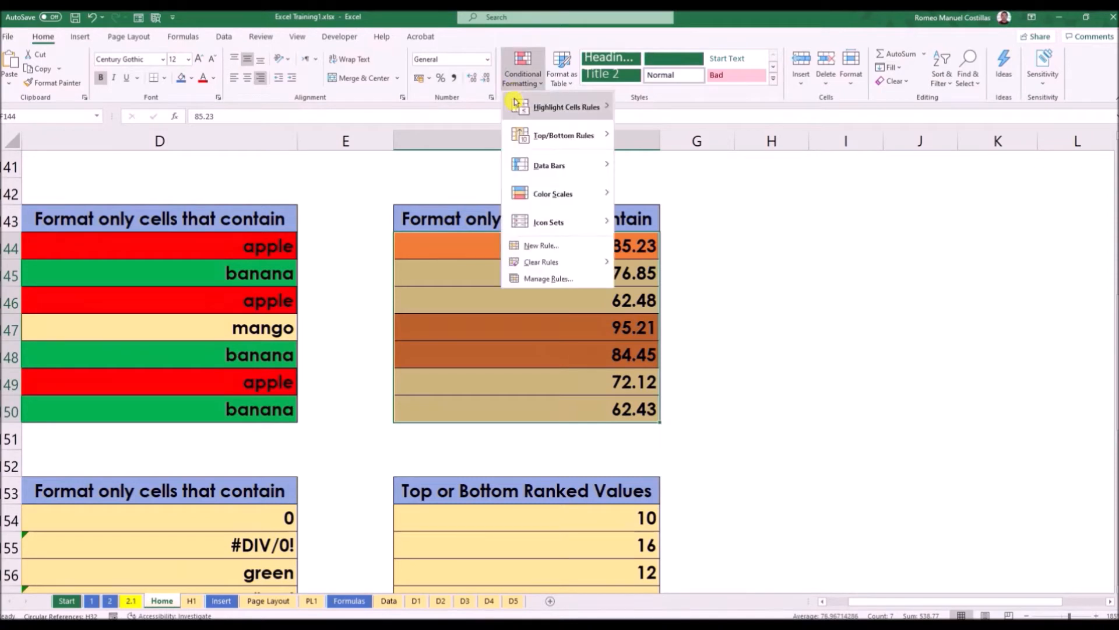
click(578, 245)
click(770, 204)
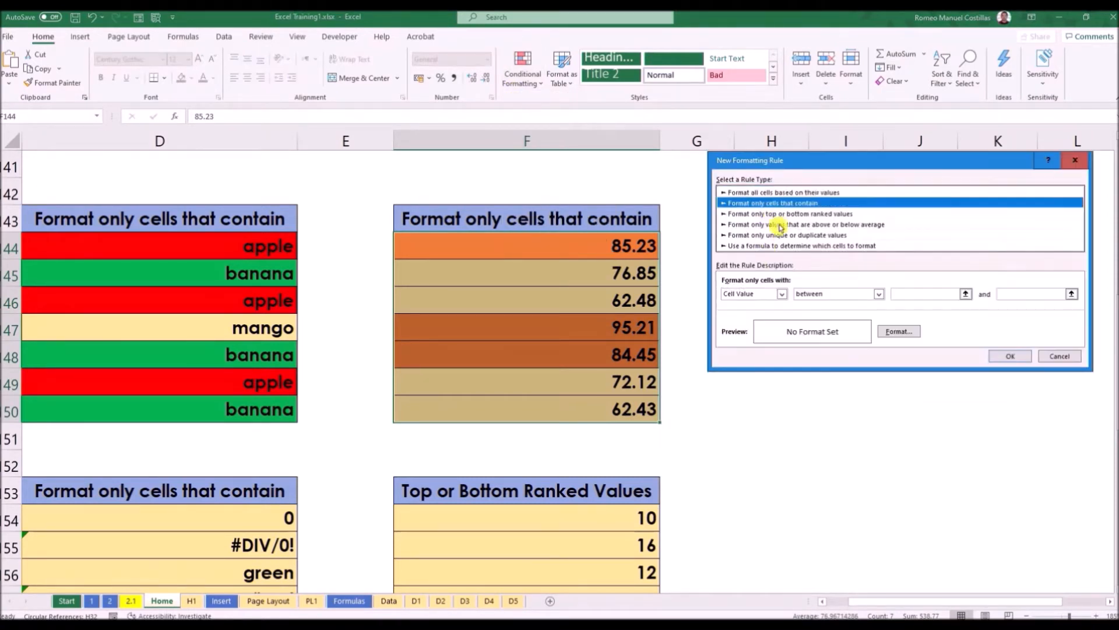
click(828, 294)
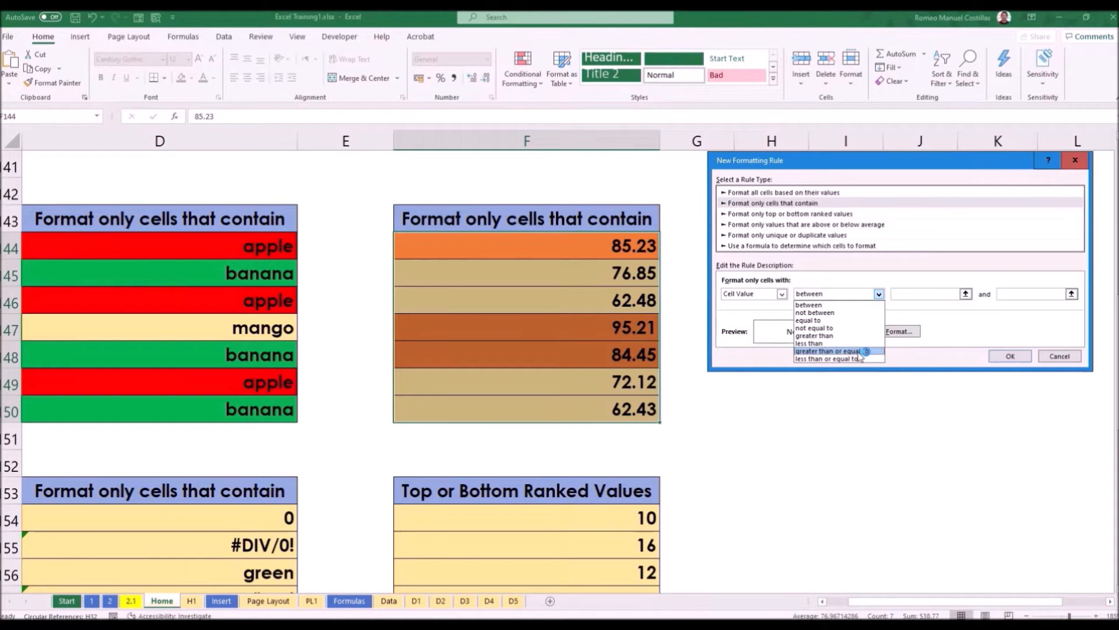
click(1052, 356)
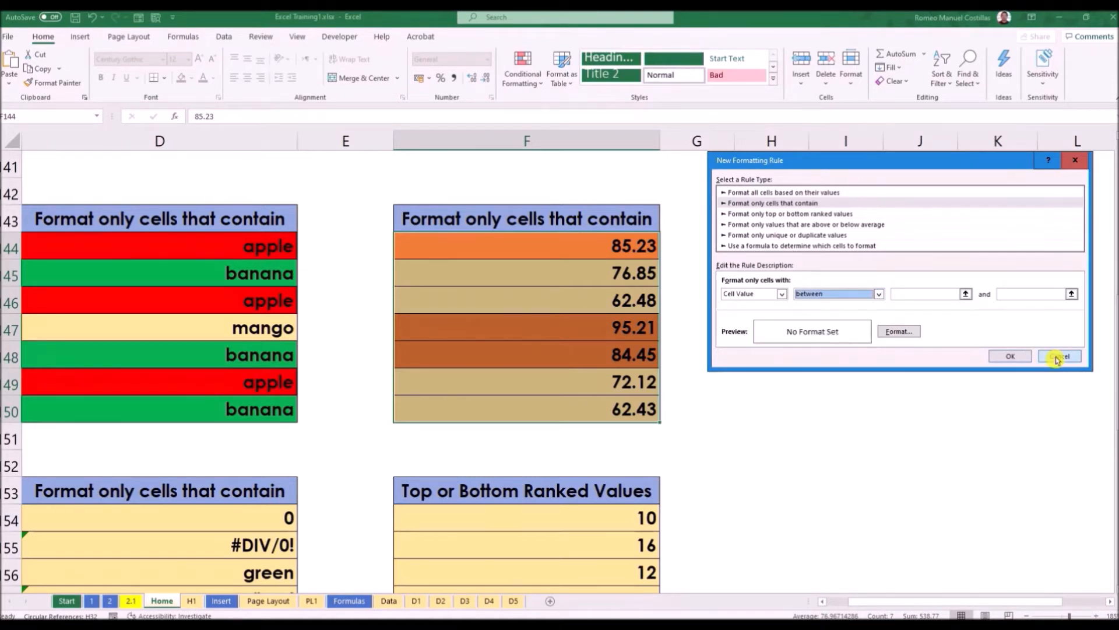
click(1056, 356)
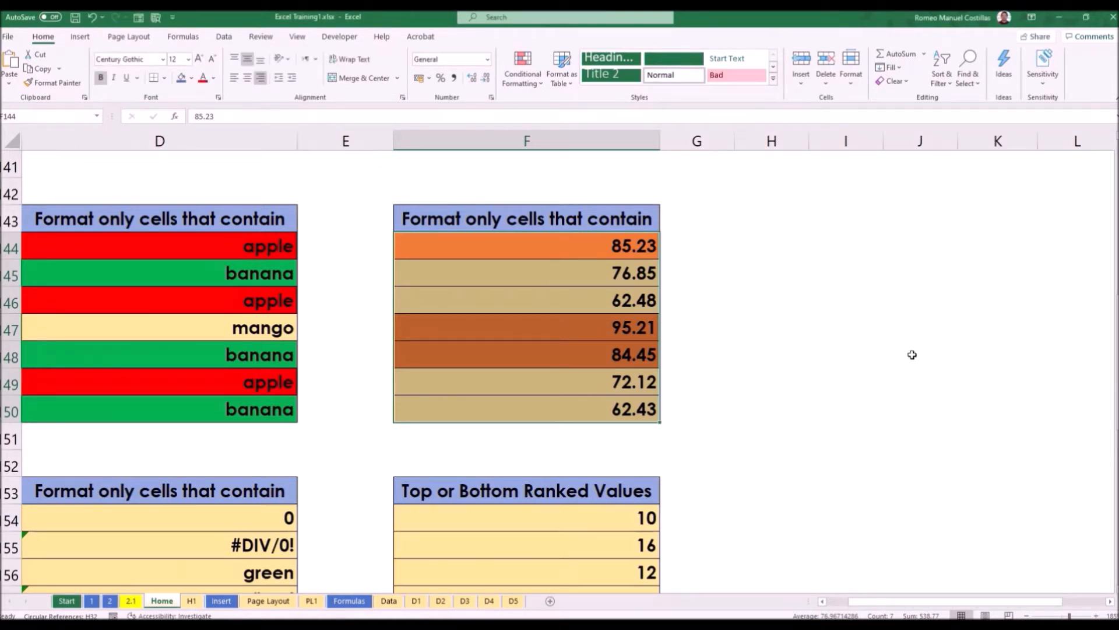
Examine the formulas, error values and colour names in the D154:D160 list.
scroll(738, 303, down, 2)
scroll(739, 303, down, 1)
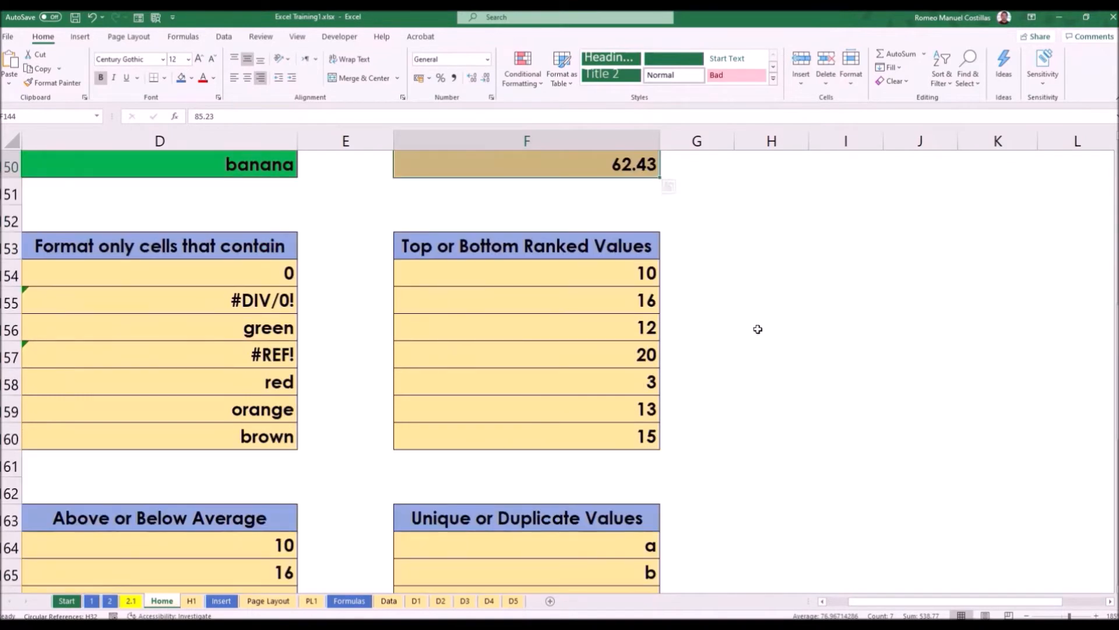
drag(966, 607, 963, 608)
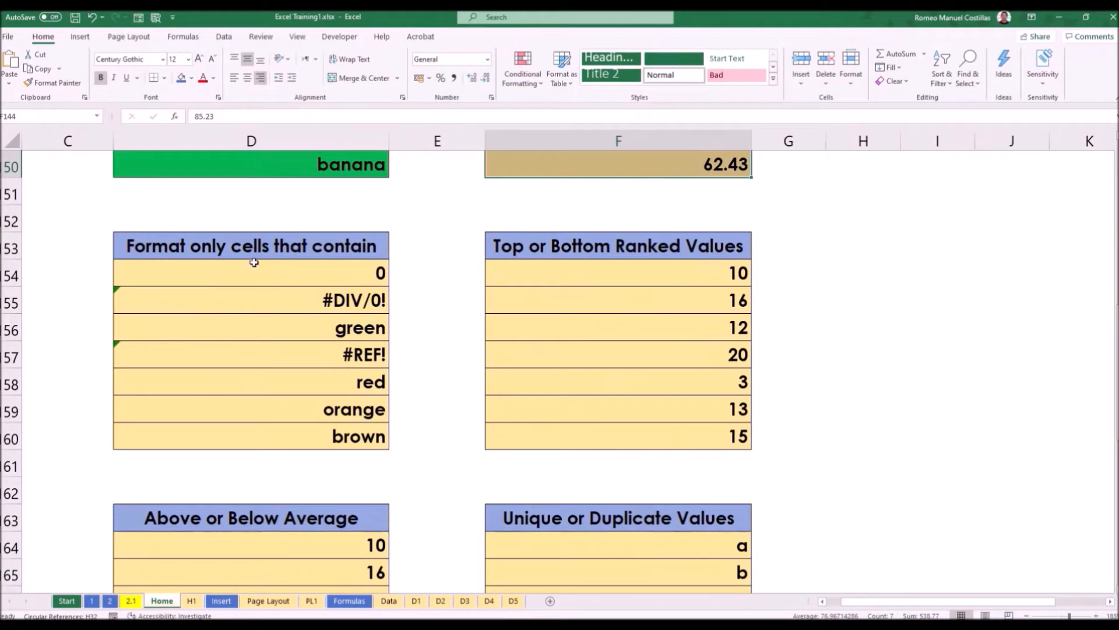
drag(254, 263, 264, 434)
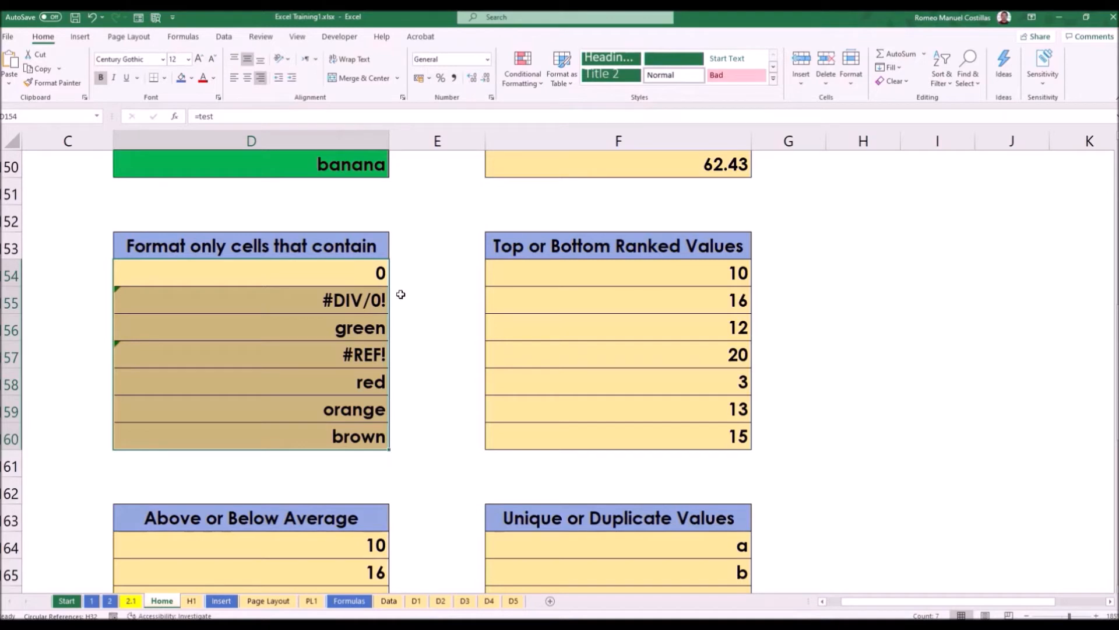
click(362, 283)
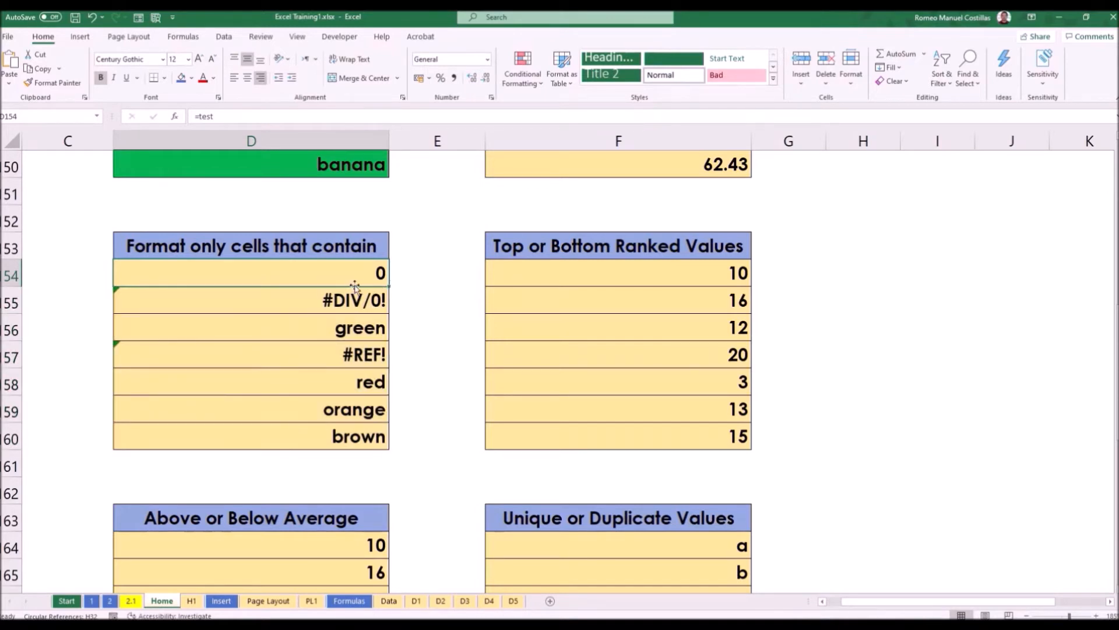
click(364, 302)
click(363, 329)
drag(366, 356, 385, 383)
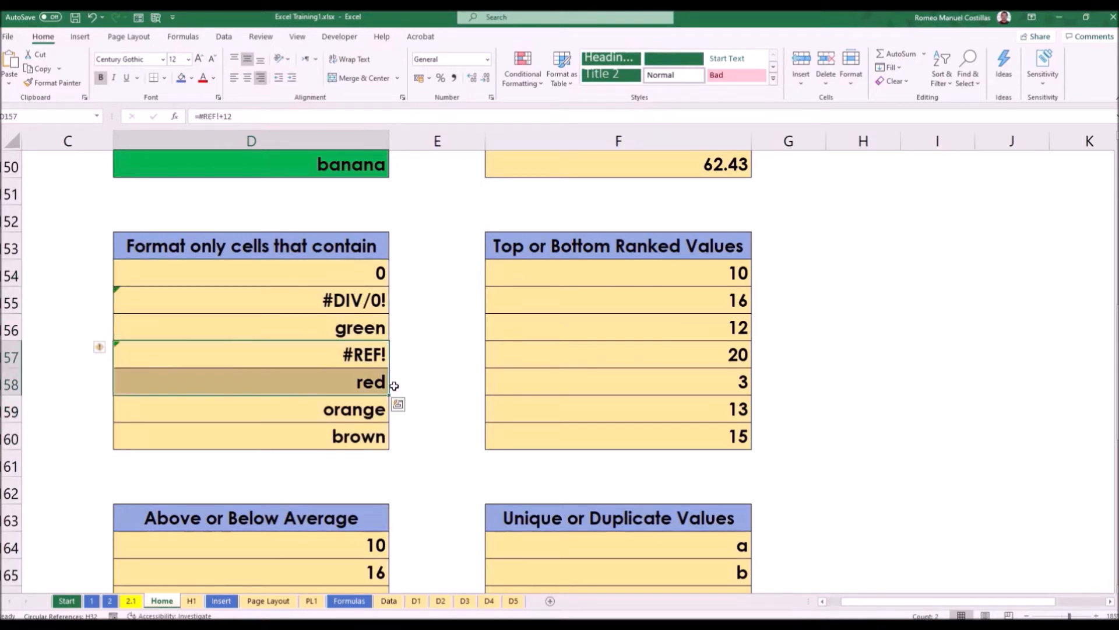
click(392, 400)
drag(339, 277, 340, 436)
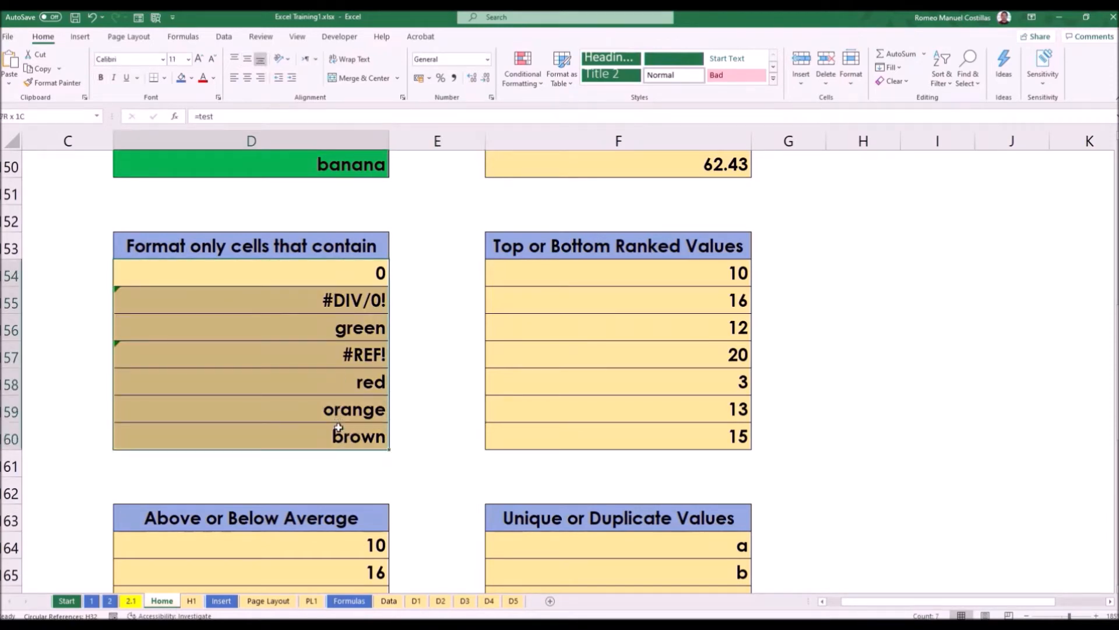
click(455, 418)
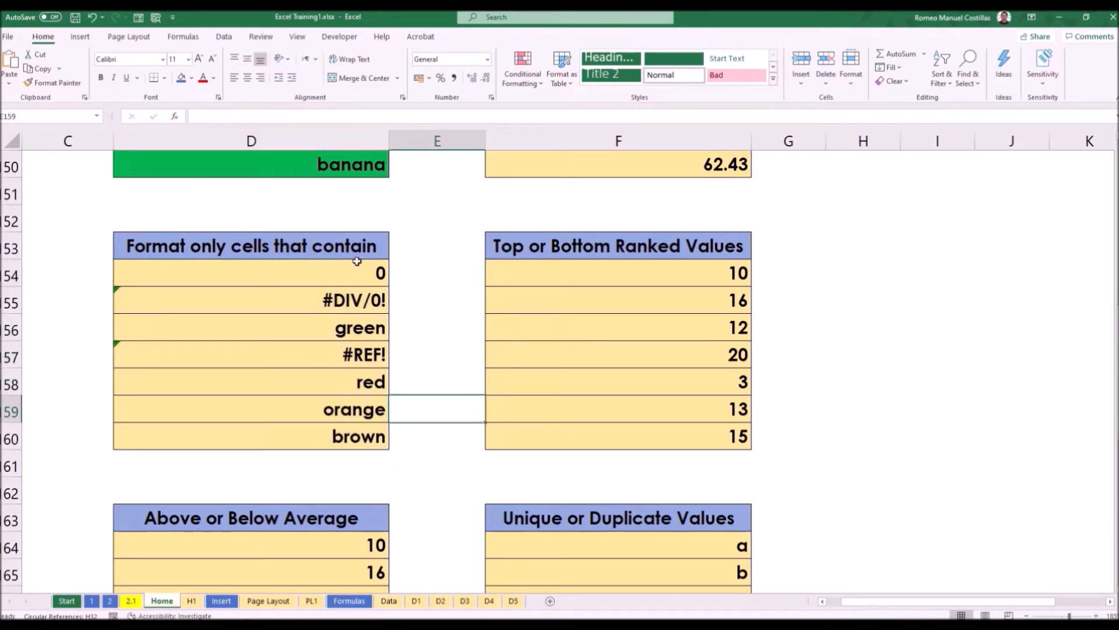
Create a "Format only cells that contain" rule for D154:D160 that targets cells with Errors.
drag(351, 264, 355, 429)
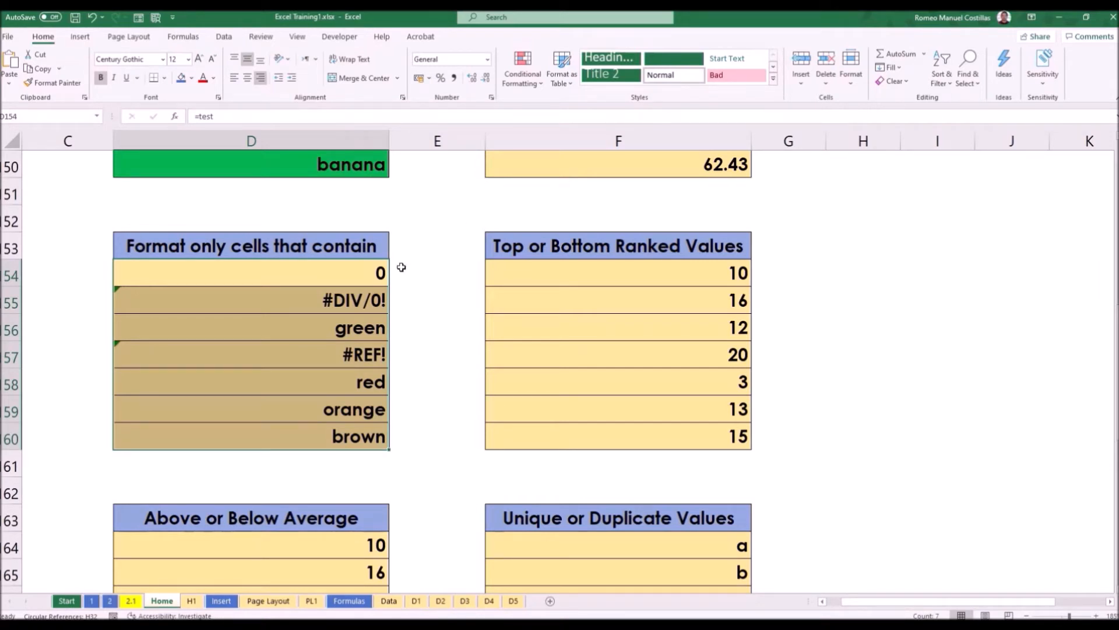
click(522, 82)
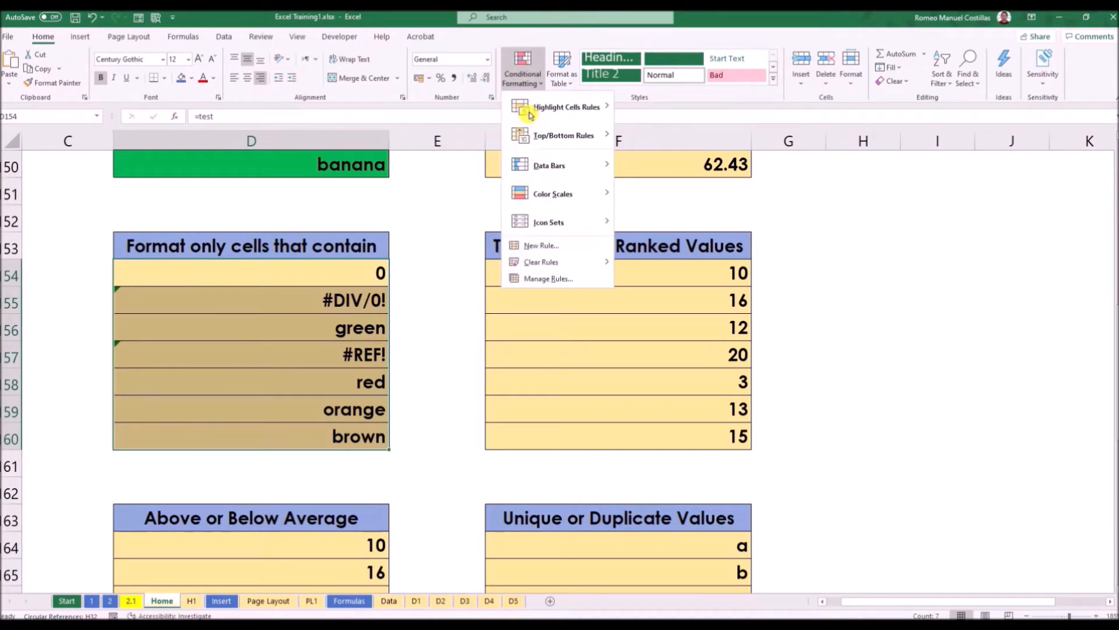
click(569, 255)
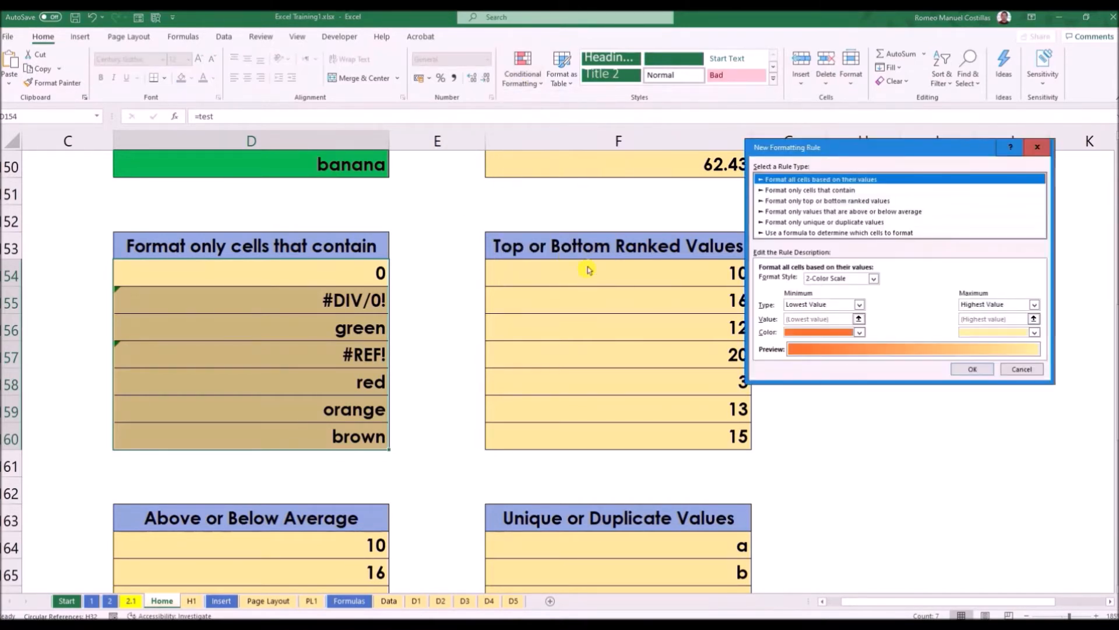
drag(819, 158, 658, 235)
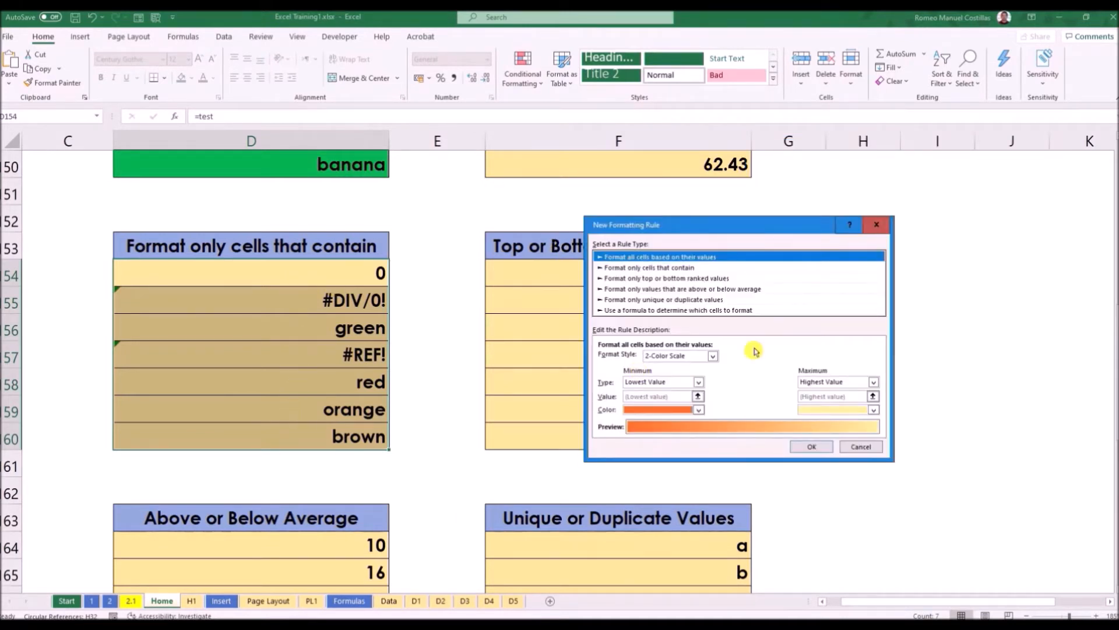
click(687, 268)
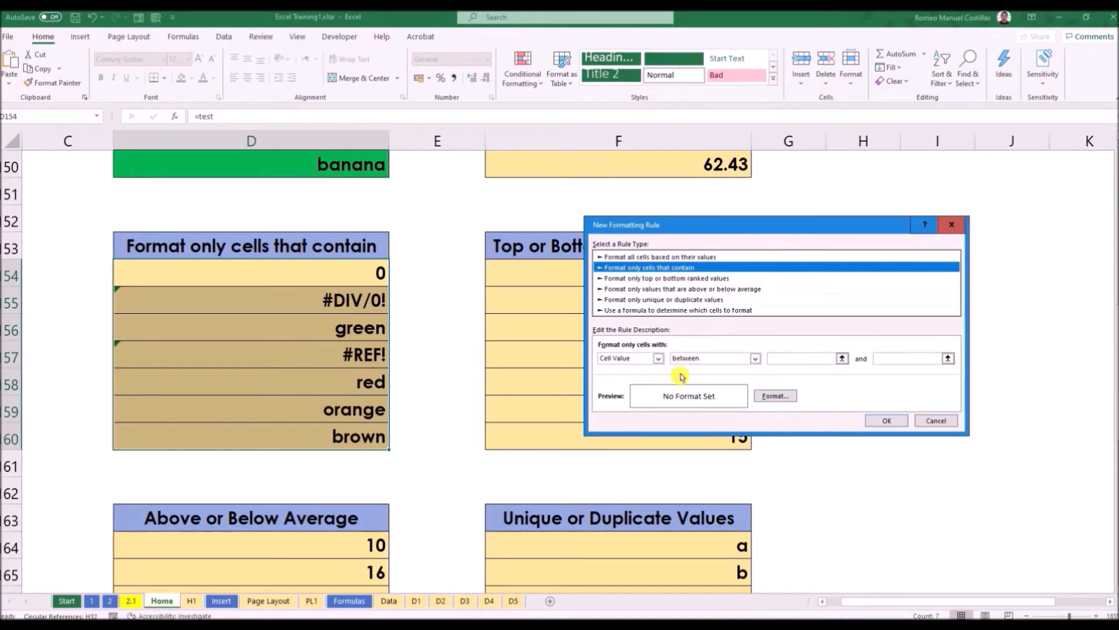
click(658, 359)
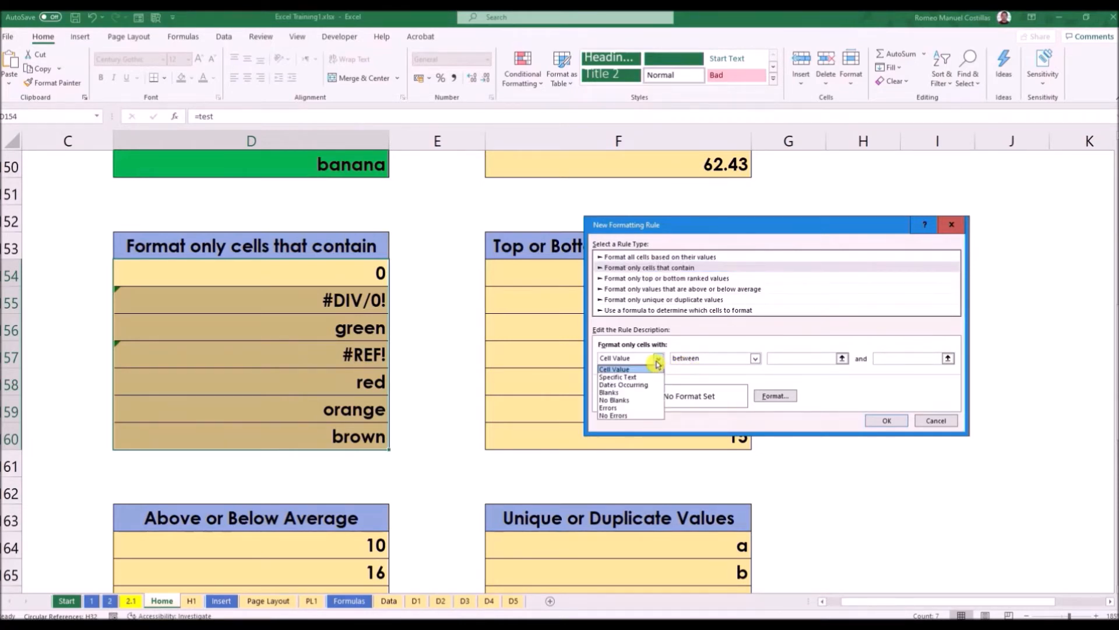
click(642, 410)
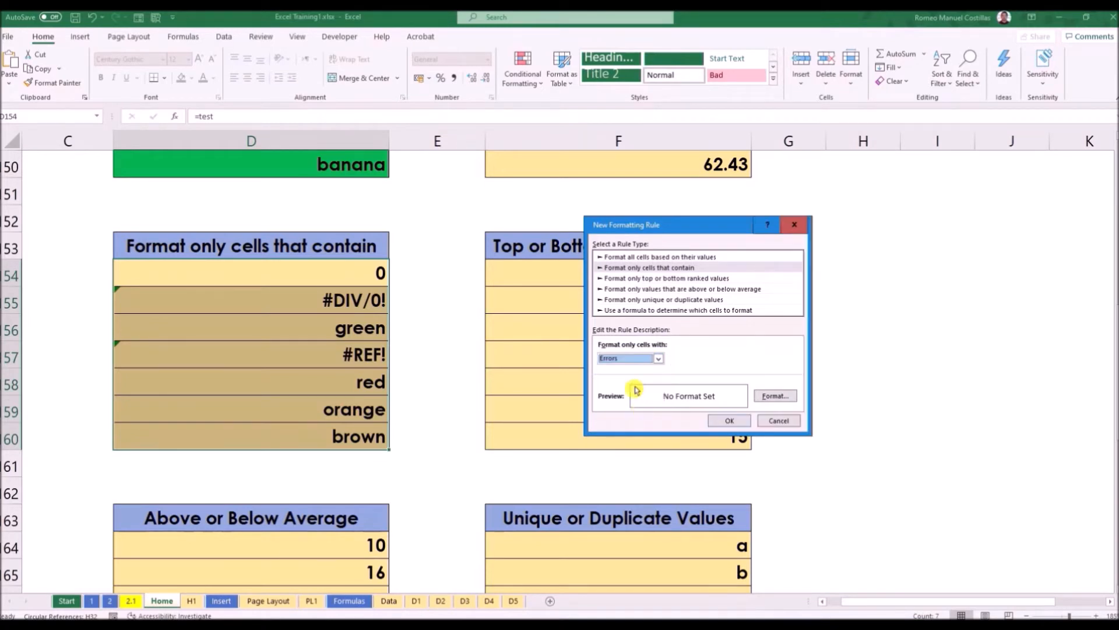
Give the Errors rule the lightest gold fill with a matching font colour and apply it to the list.
click(775, 396)
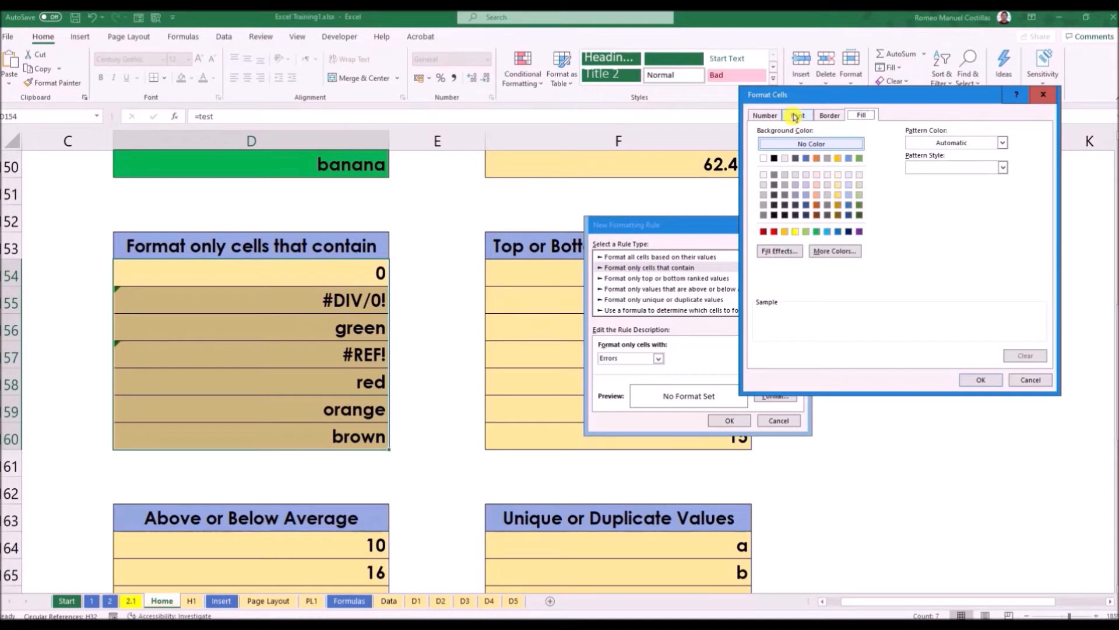
click(839, 175)
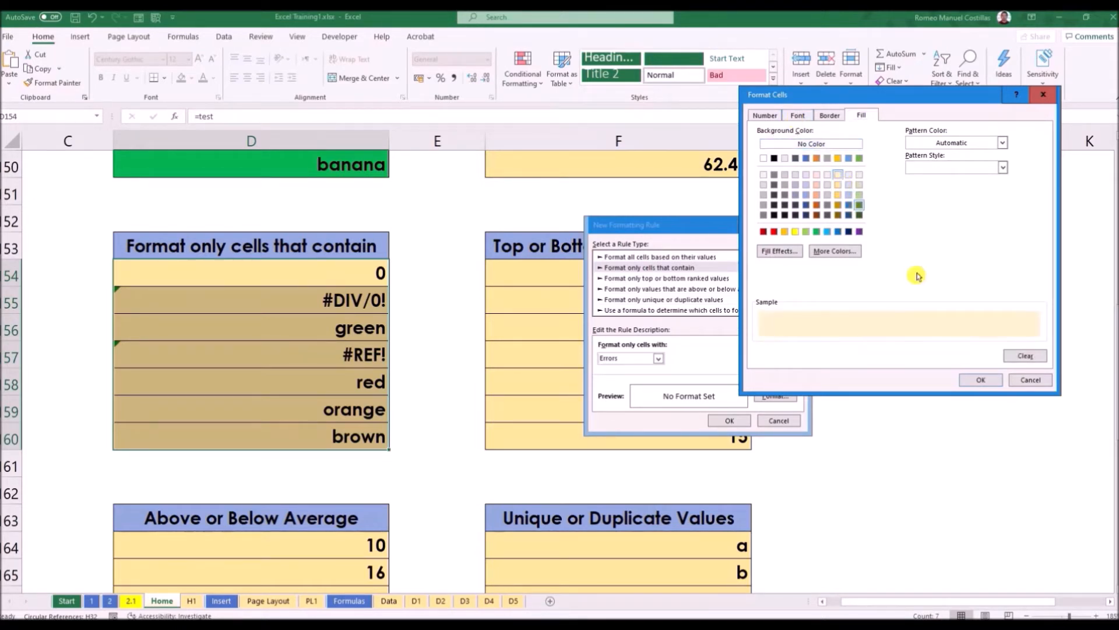
click(798, 116)
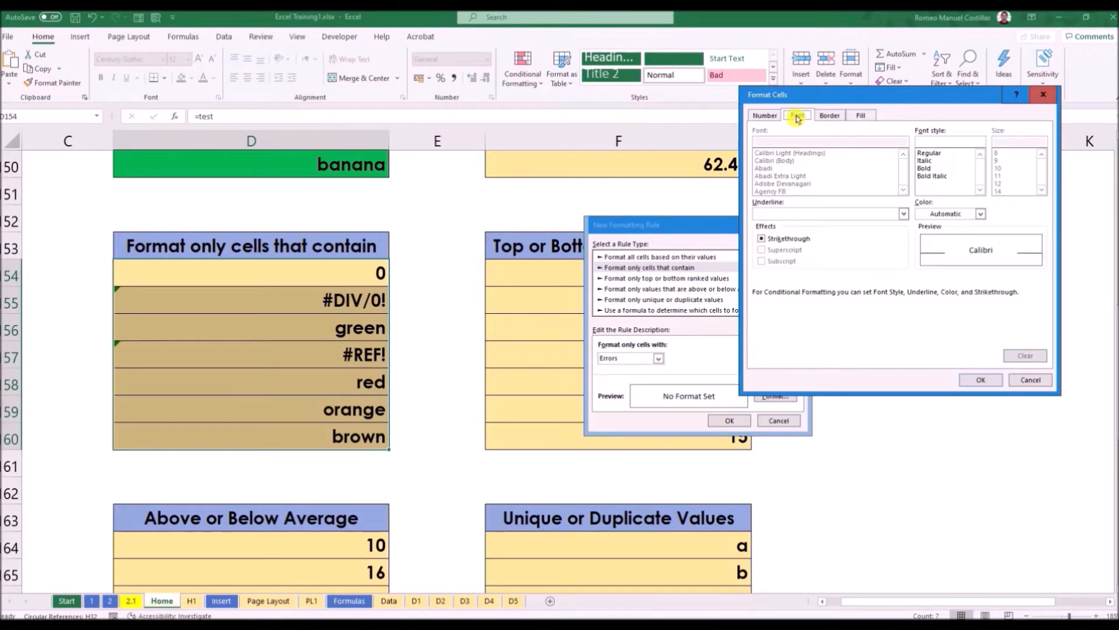
click(954, 216)
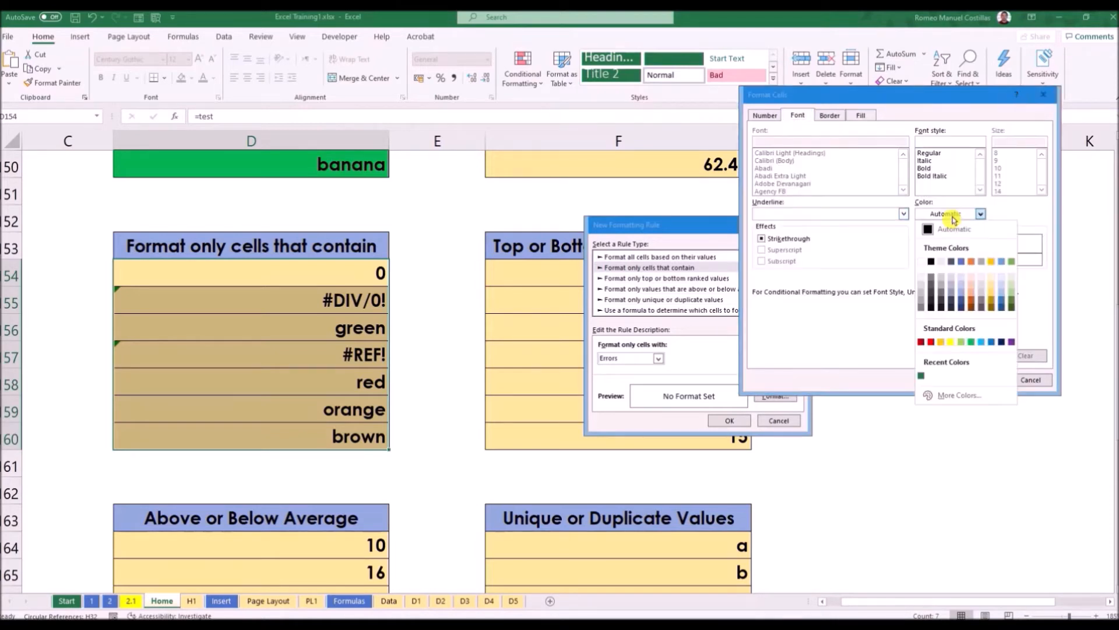
click(994, 279)
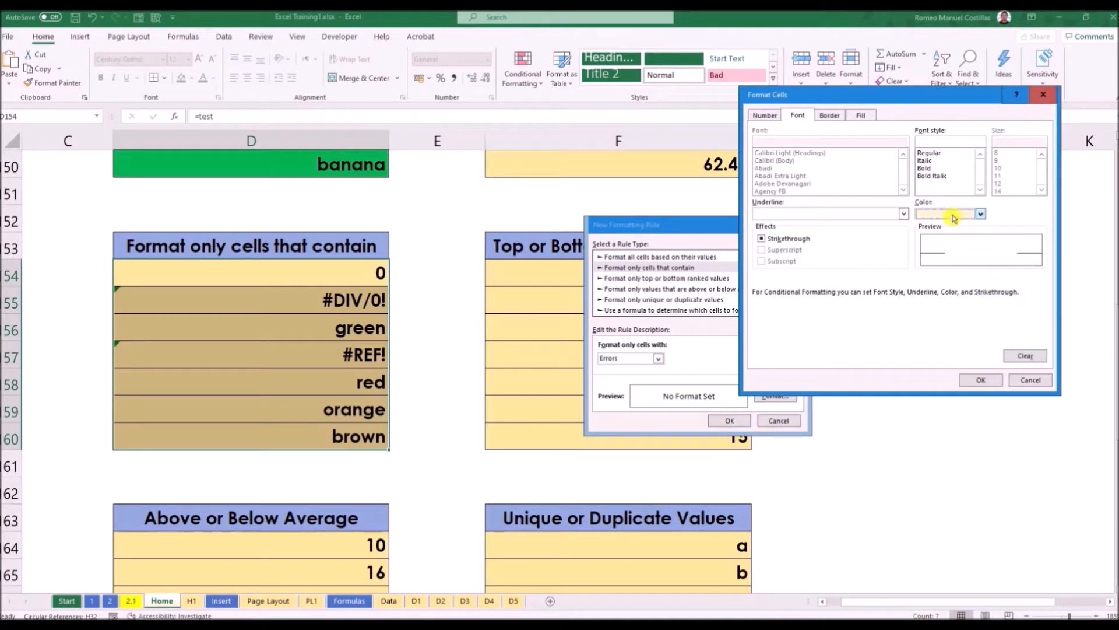
click(981, 380)
click(729, 420)
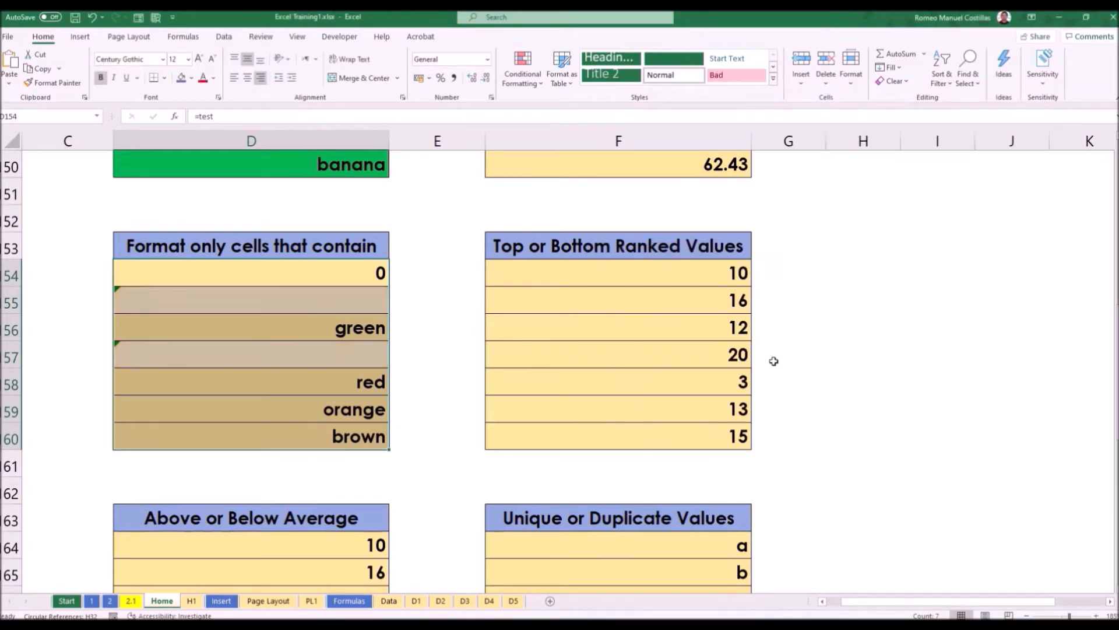
click(867, 381)
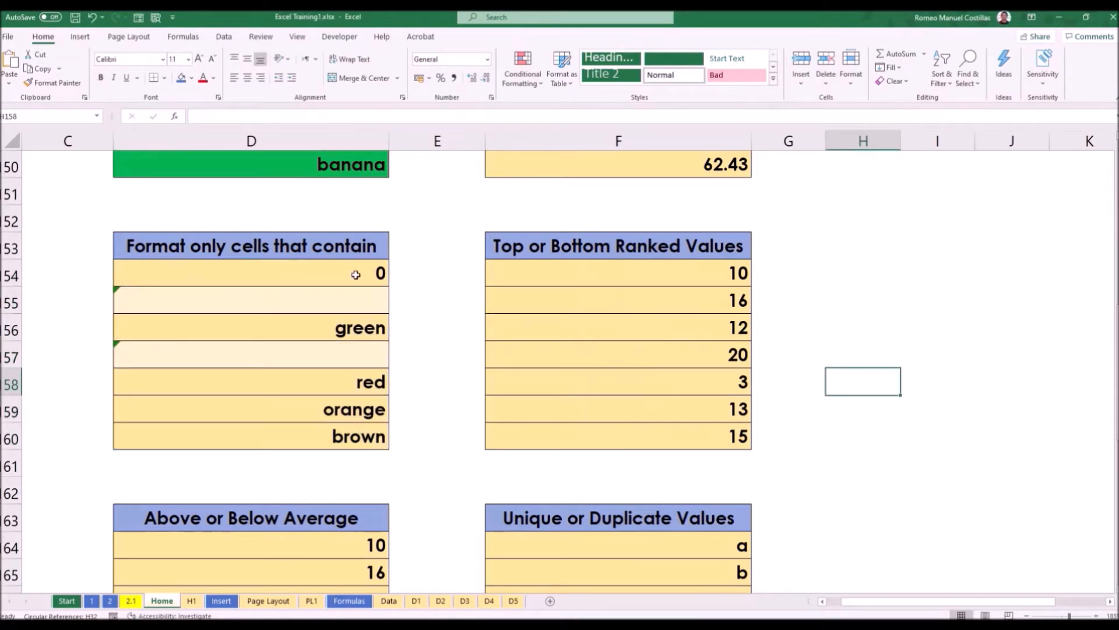
Fill D154:D160 with the lightest gold so the whole list matches the fill of the error cells.
drag(348, 300, 344, 437)
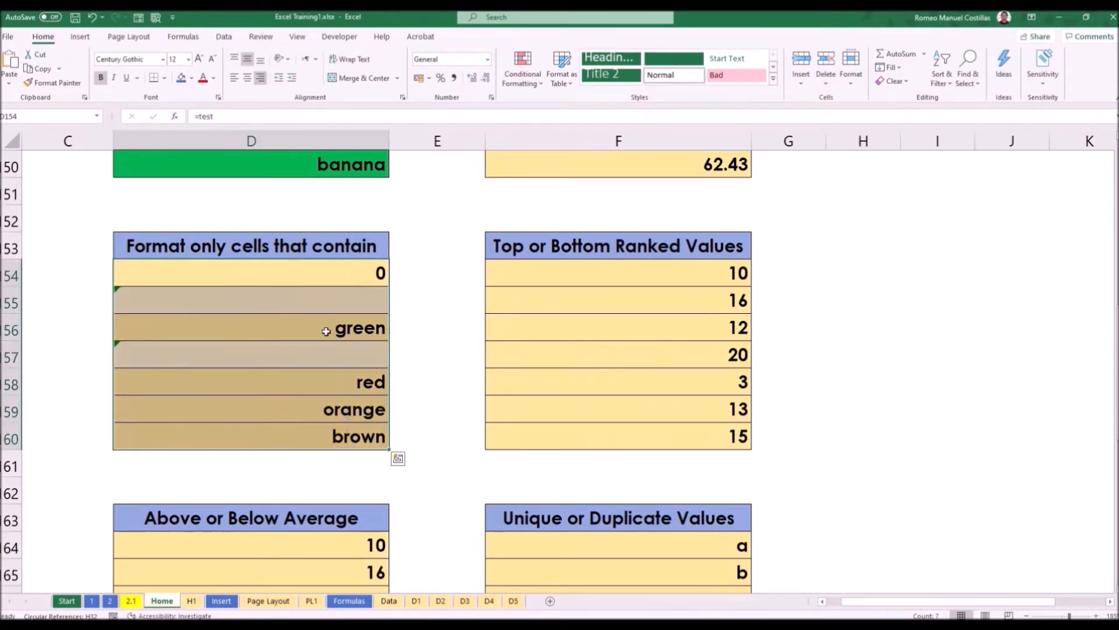
click(191, 77)
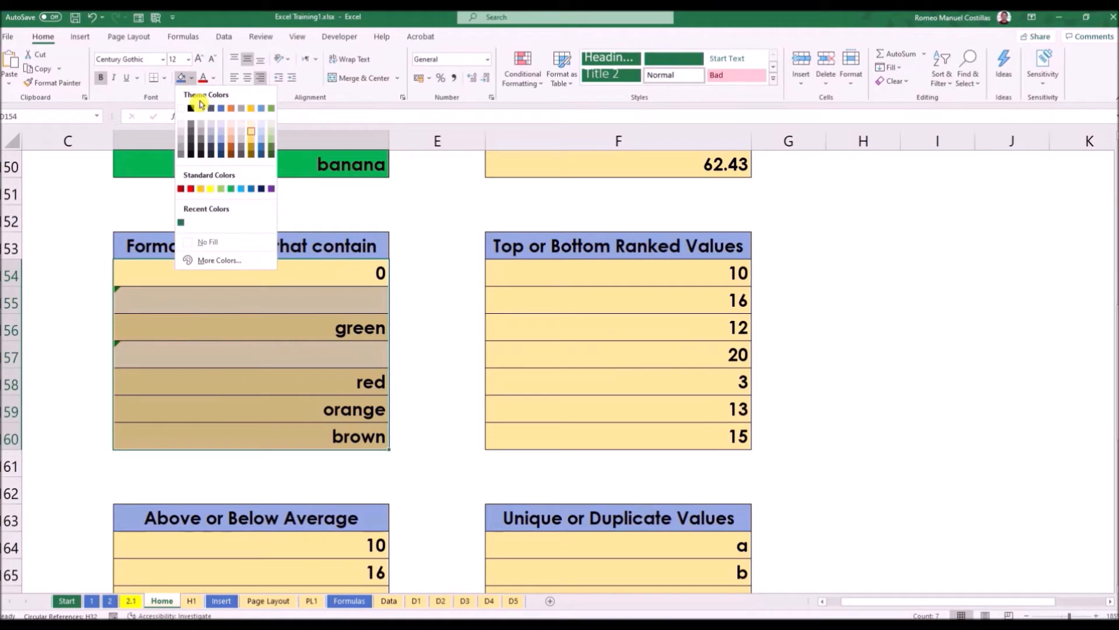
click(253, 128)
click(907, 437)
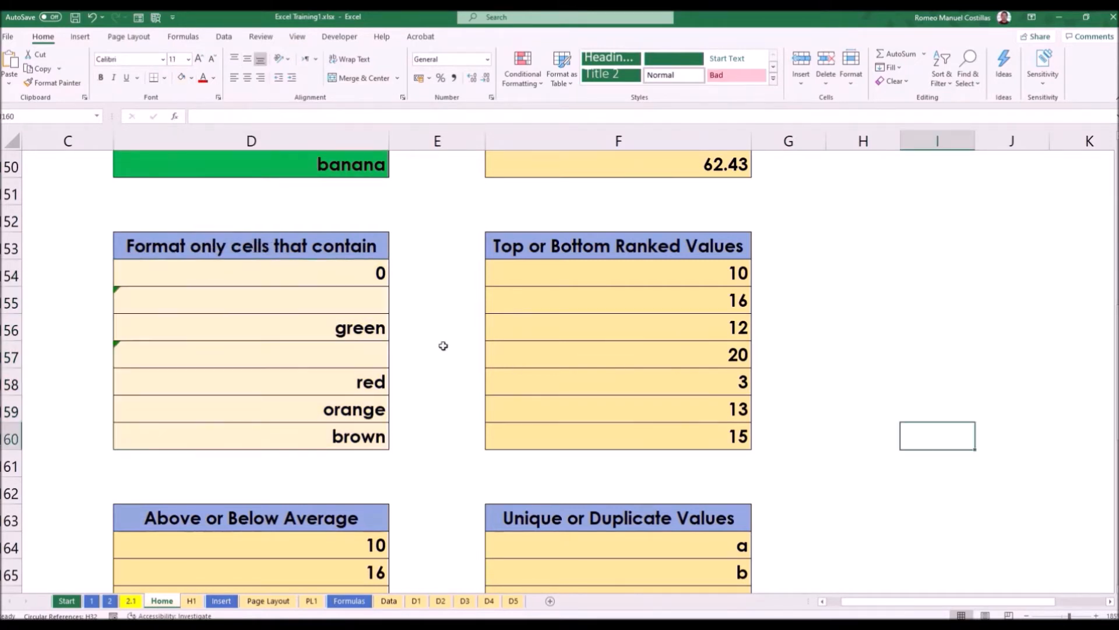
mouse_move(300, 295)
mouse_down()
mouse_move(320, 432)
mouse_move(325, 299)
mouse_move(329, 432)
mouse_up()
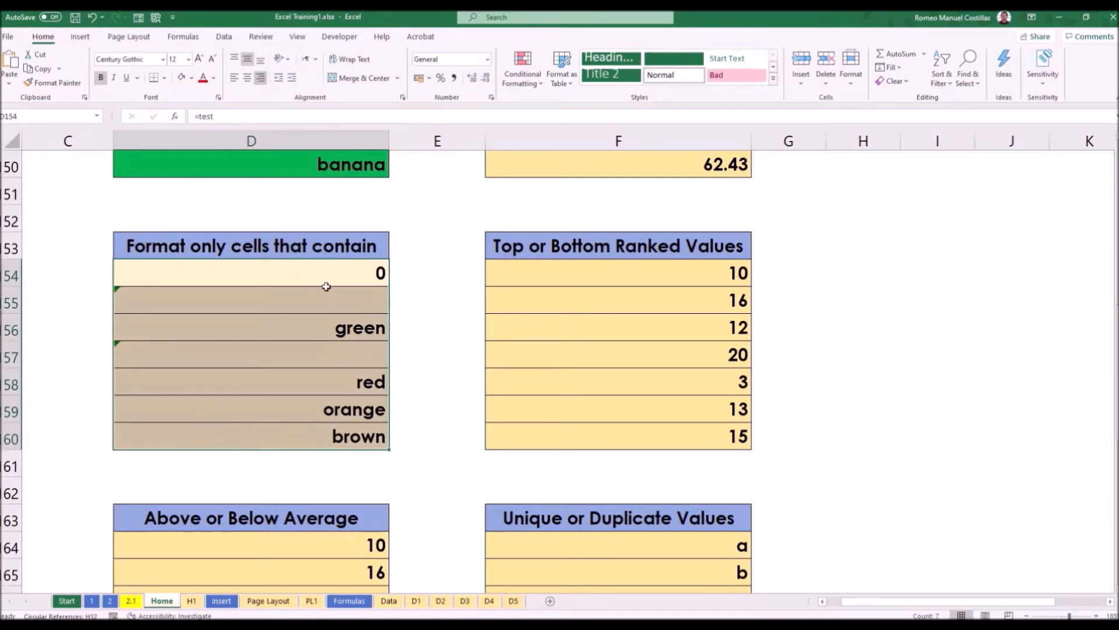
click(448, 314)
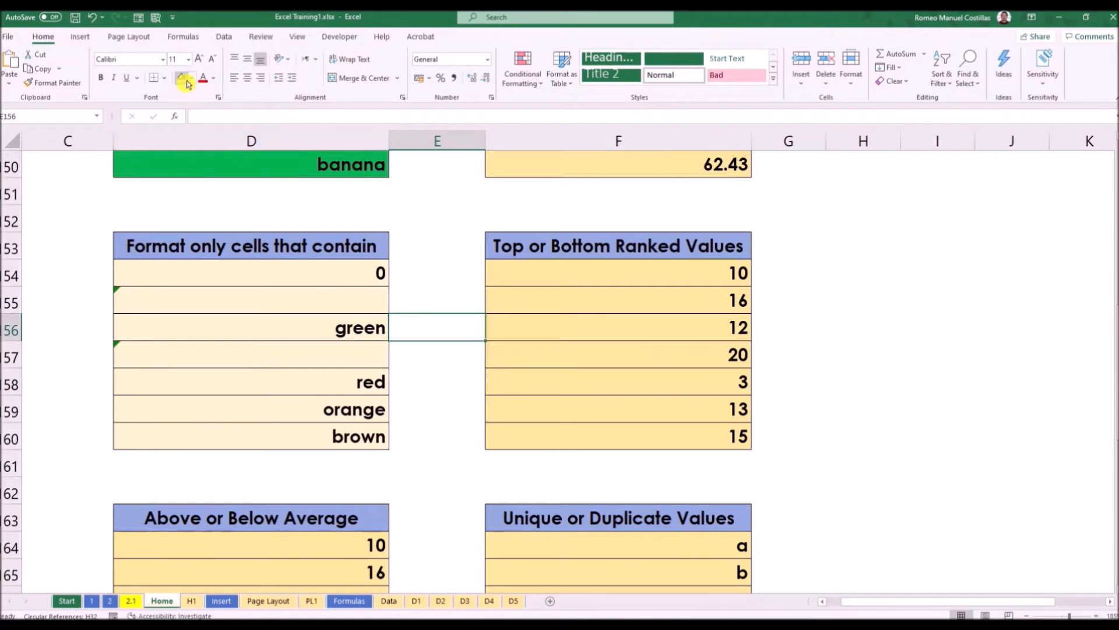
click(238, 273)
click(191, 78)
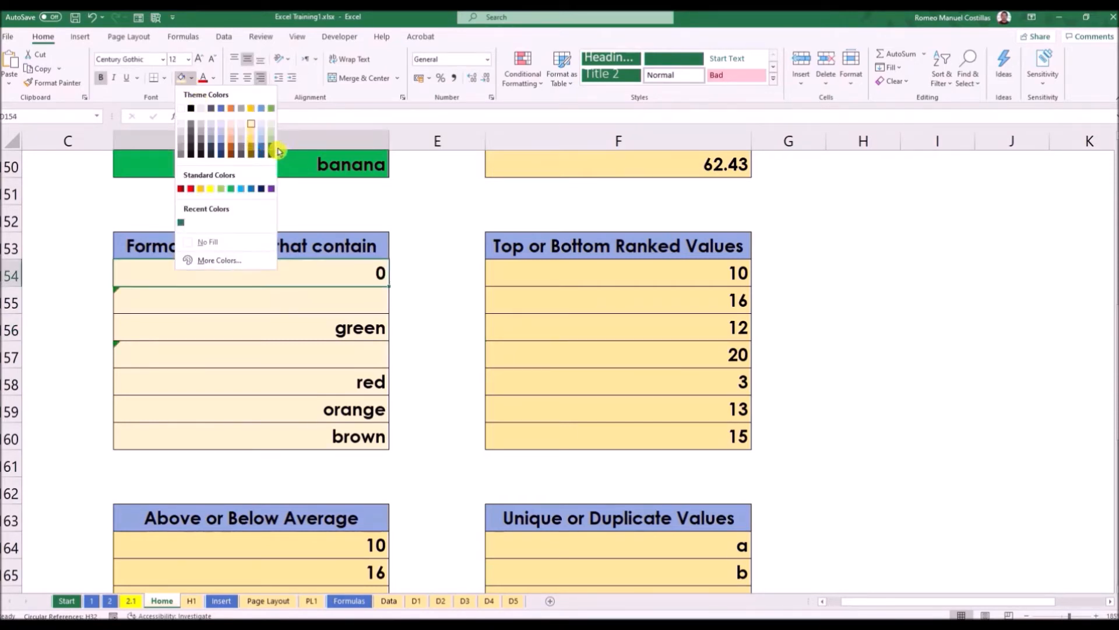
click(448, 337)
Fill D154:D160 with the theme colour Gold, Accent 4.
drag(364, 270, 388, 434)
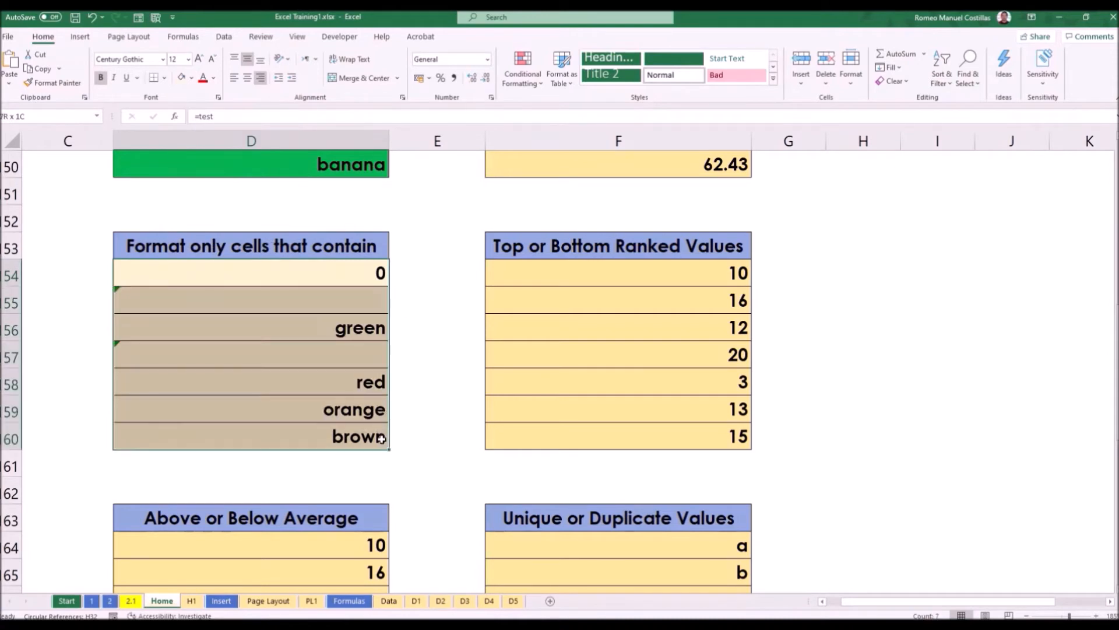
click(191, 77)
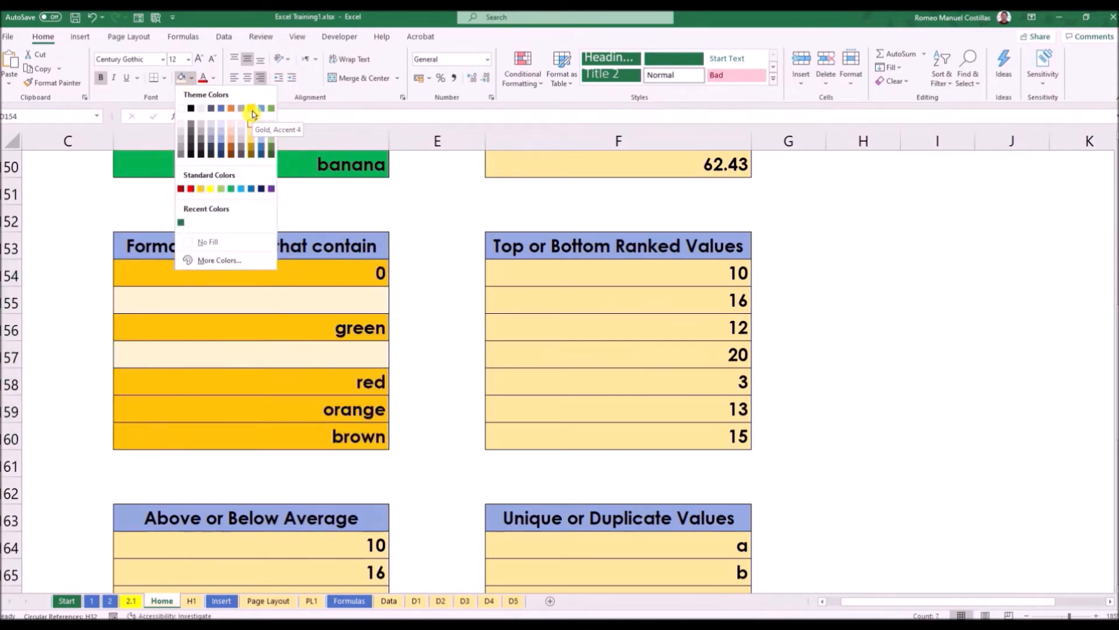
click(252, 110)
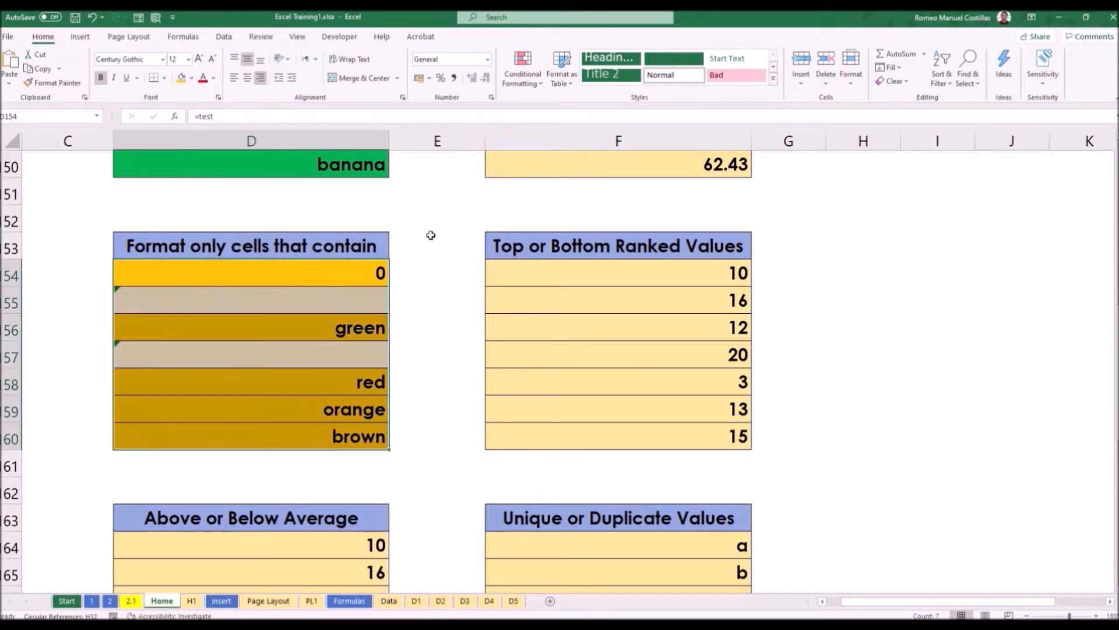
Edit the existing Errors formatting rule for D154:D160 and set its font colour to Gold, Accent 4.
click(523, 69)
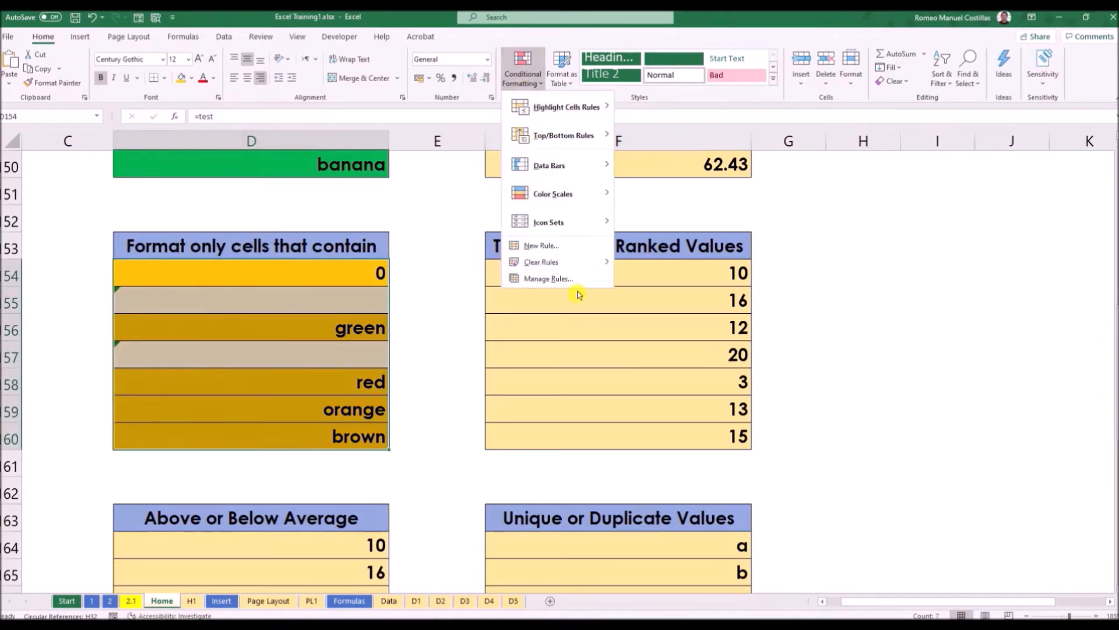
click(577, 279)
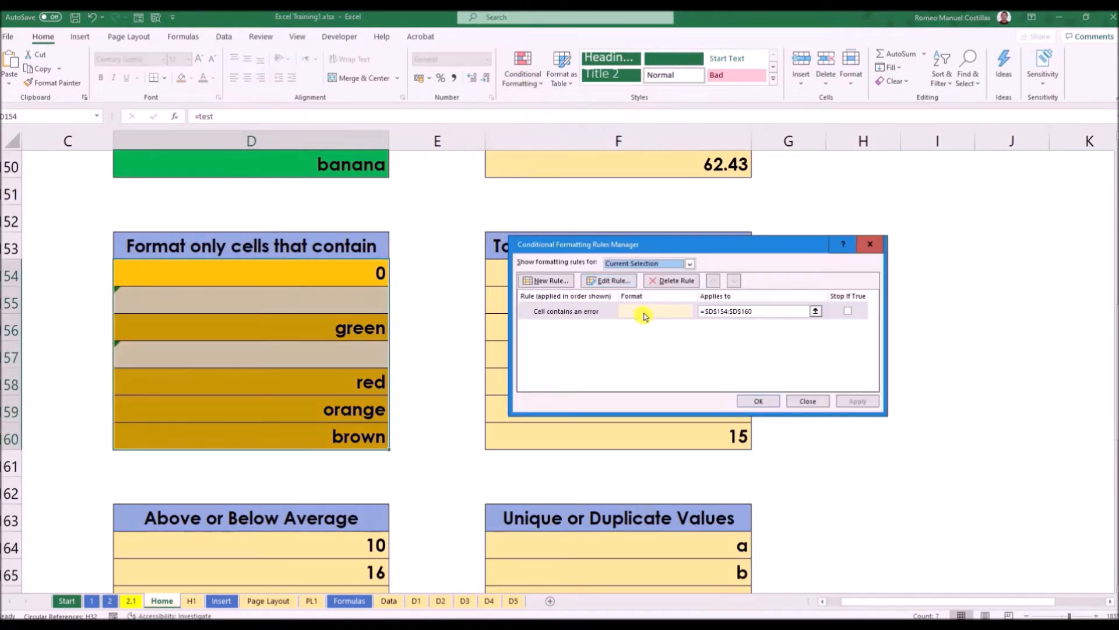
click(607, 315)
click(609, 281)
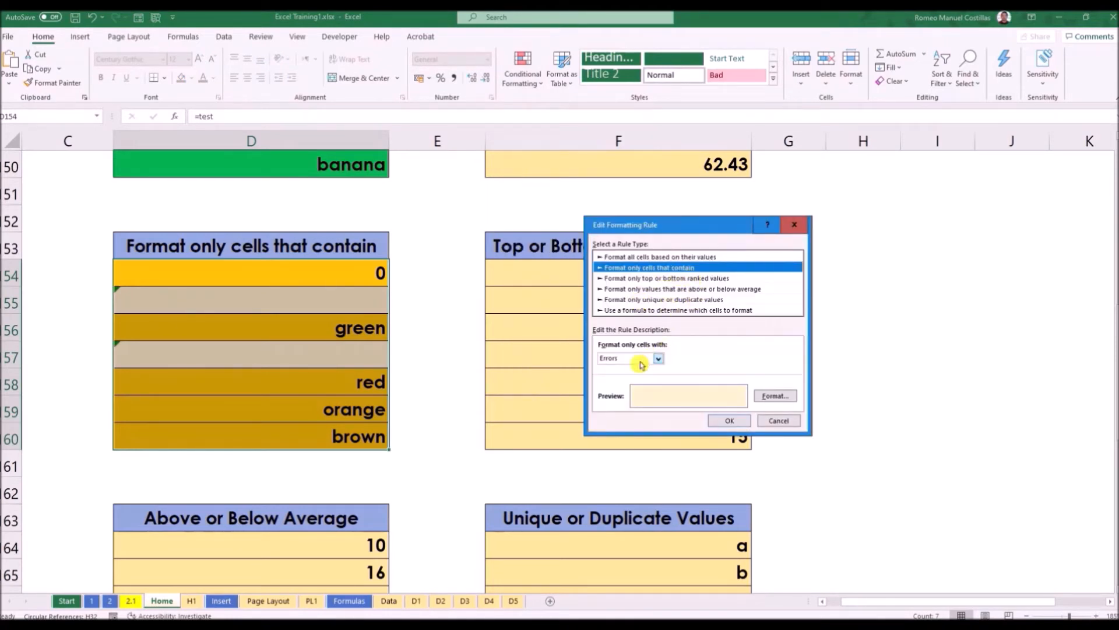
click(769, 396)
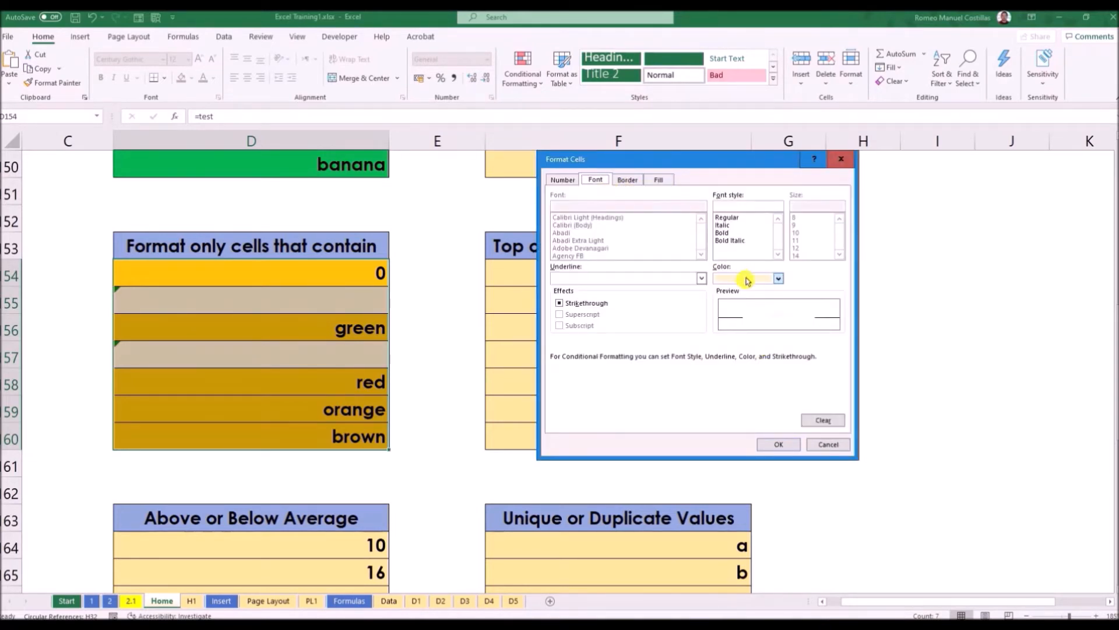
click(749, 284)
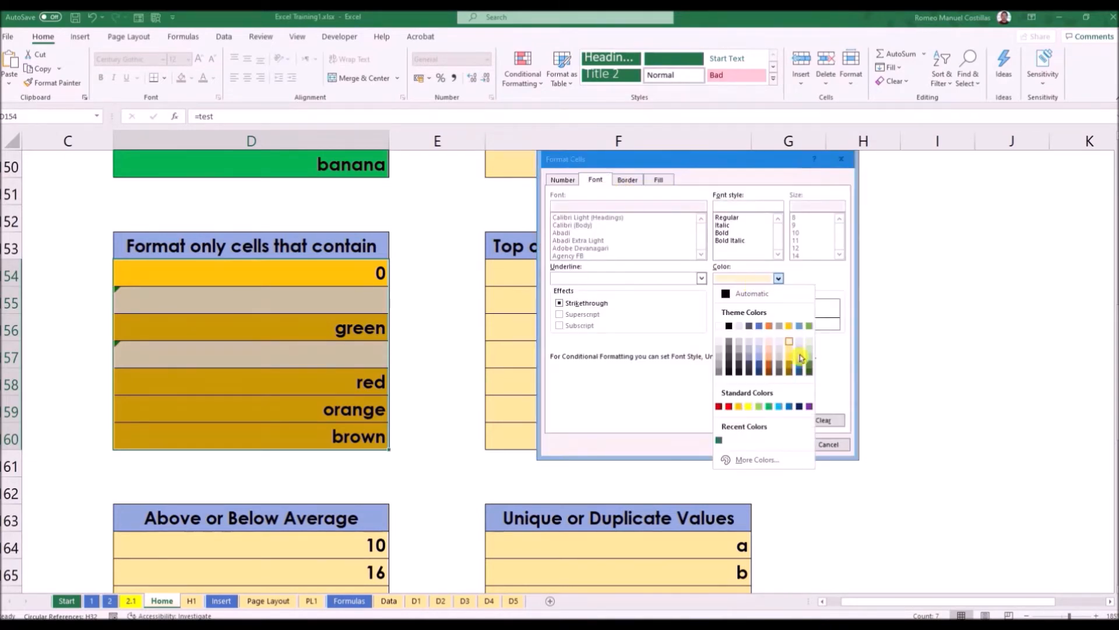
click(792, 326)
Set the Errors rule's fill to the same full gold theme colour and apply the edited rule to the list.
click(657, 180)
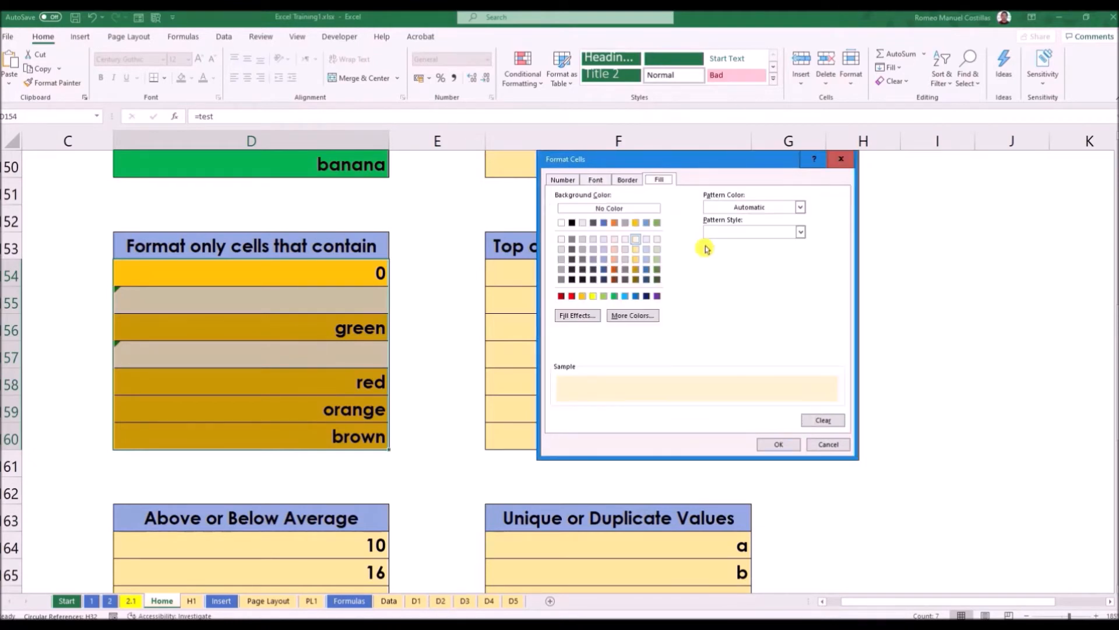
click(639, 224)
click(775, 444)
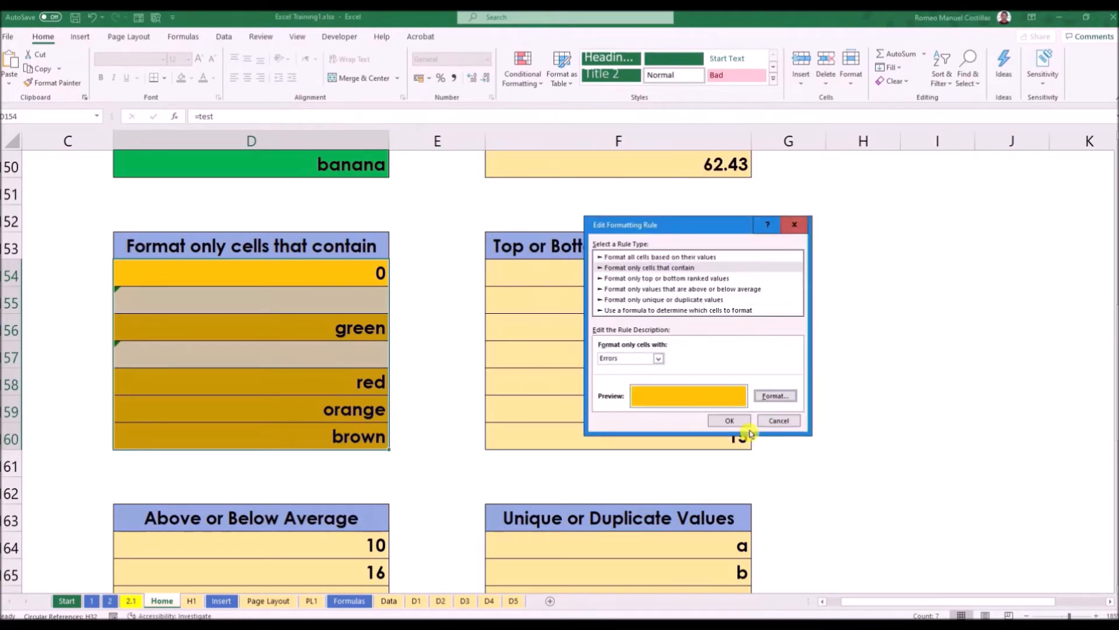
click(727, 422)
click(859, 401)
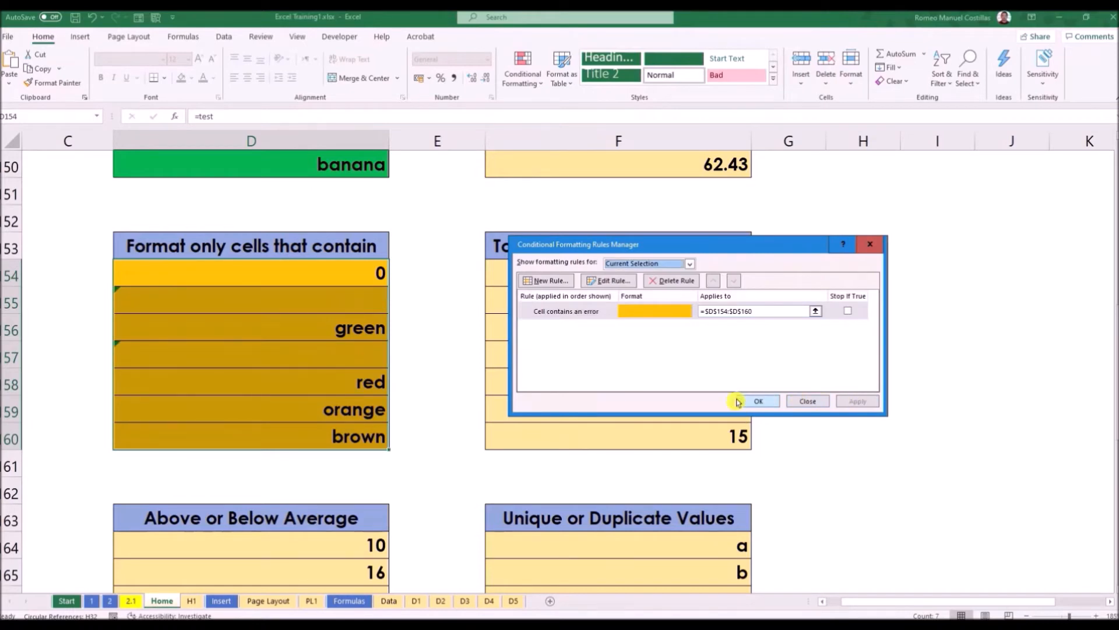
click(758, 401)
click(794, 416)
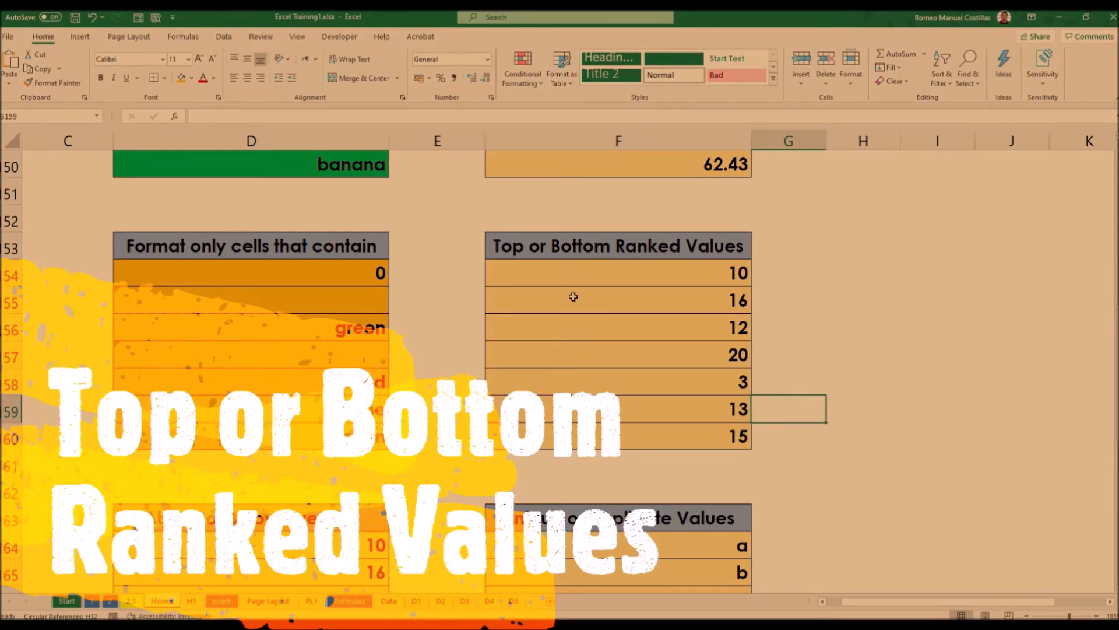
Create a "Format only top or bottom ranked values" rule for F154:F160 that targets the Top 3 values.
drag(599, 279, 617, 424)
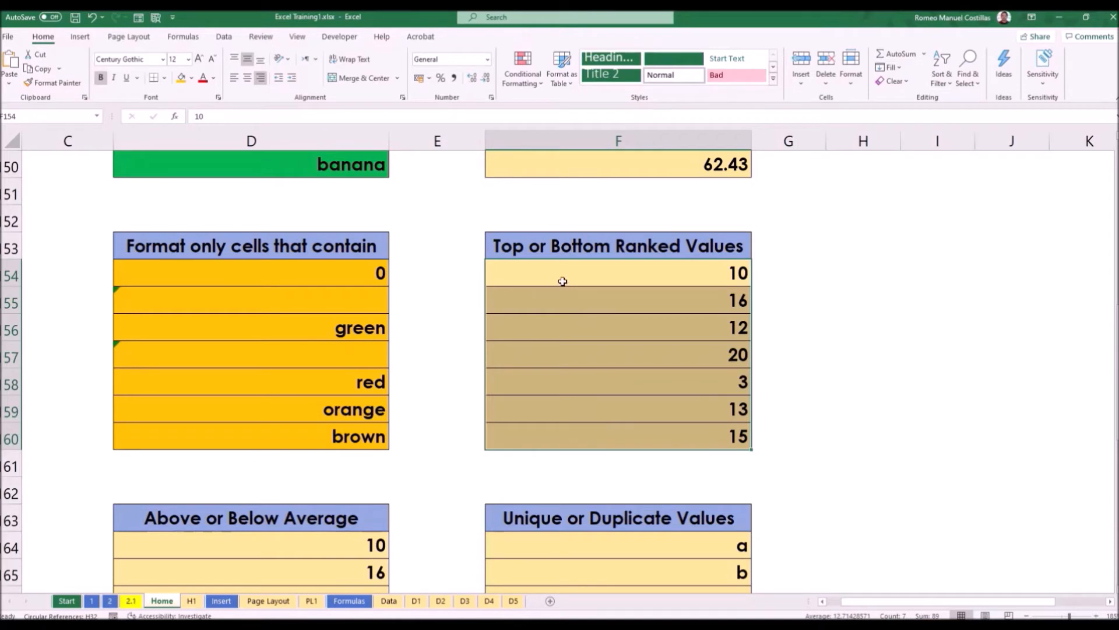
click(519, 85)
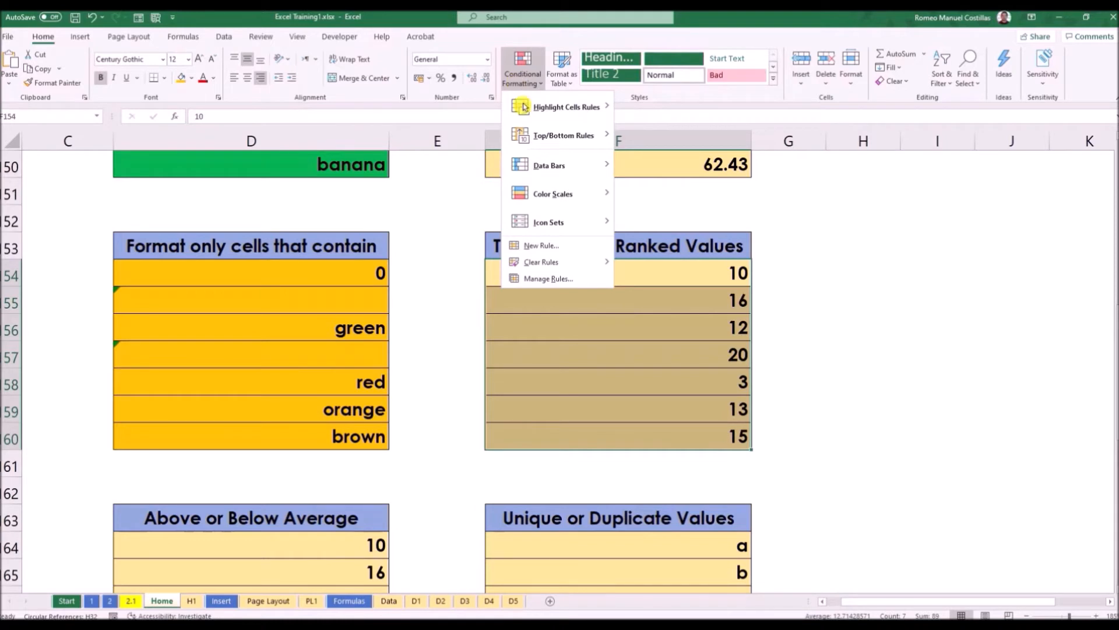
click(586, 245)
drag(644, 224, 880, 259)
click(874, 291)
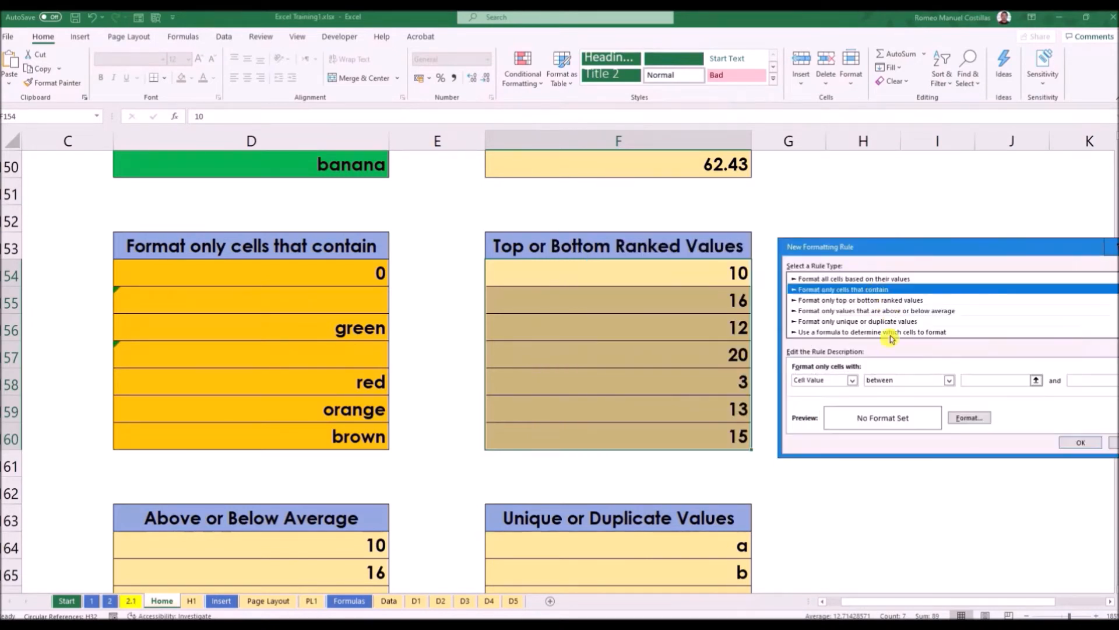
click(845, 385)
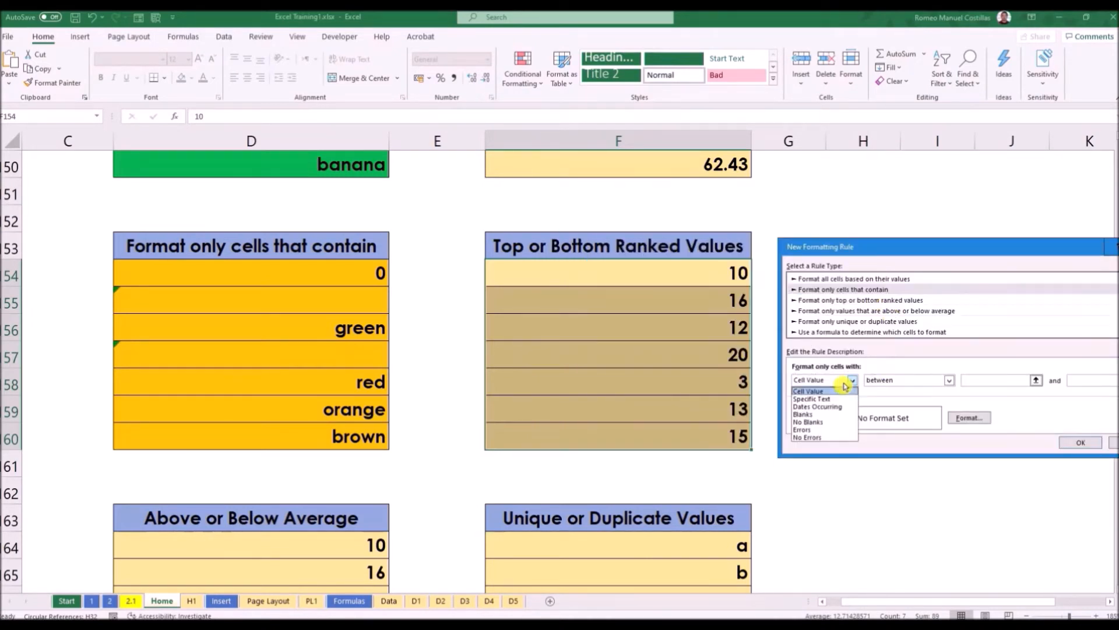
click(845, 386)
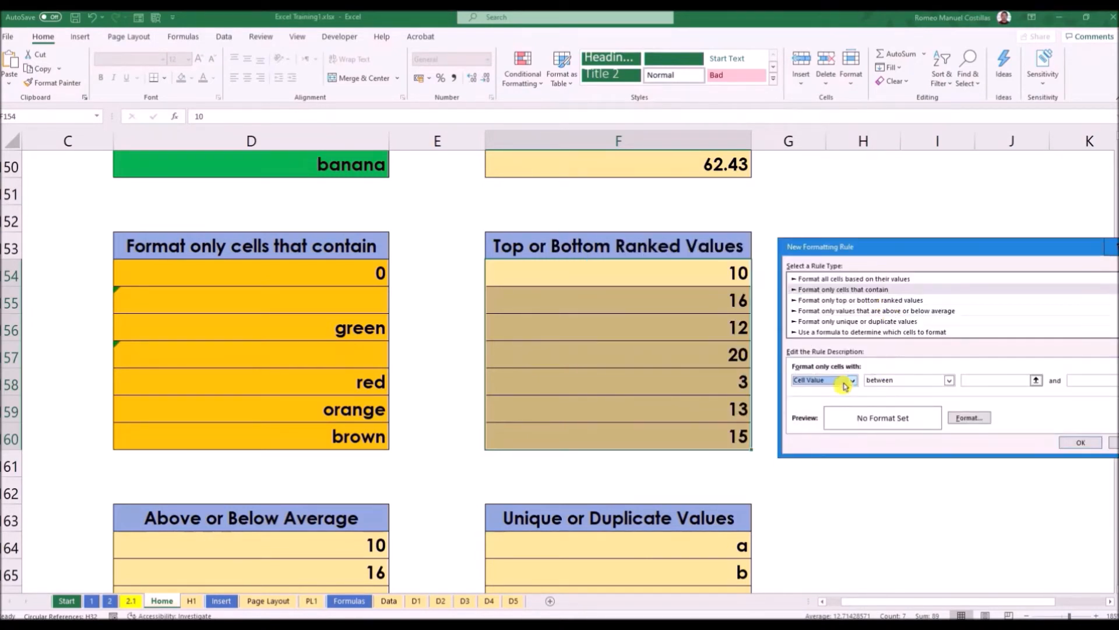
click(877, 301)
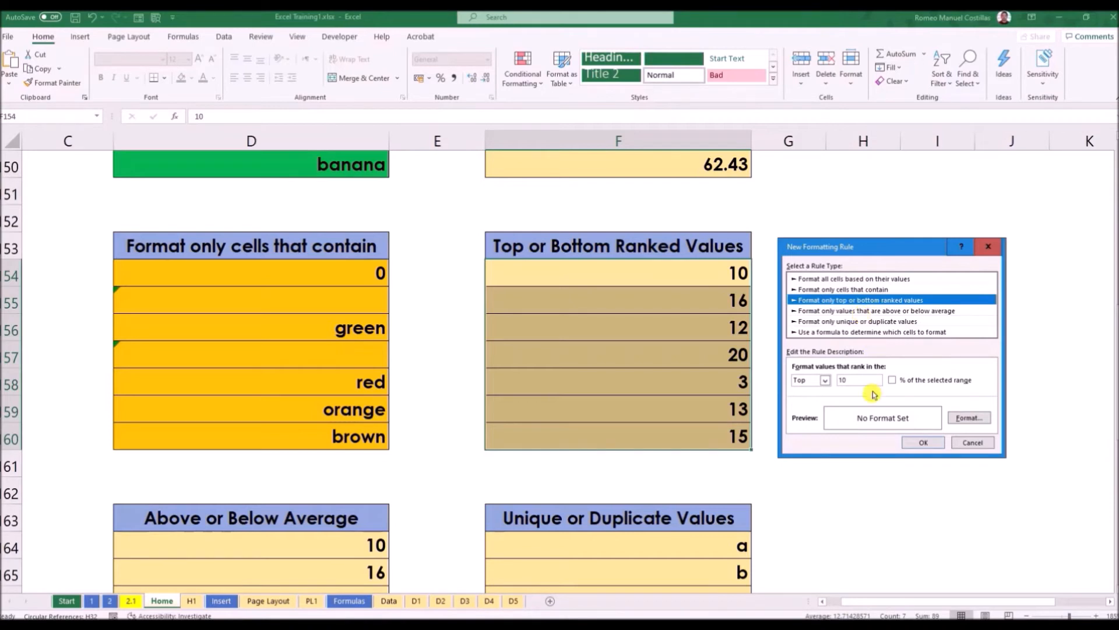
double_click(842, 380)
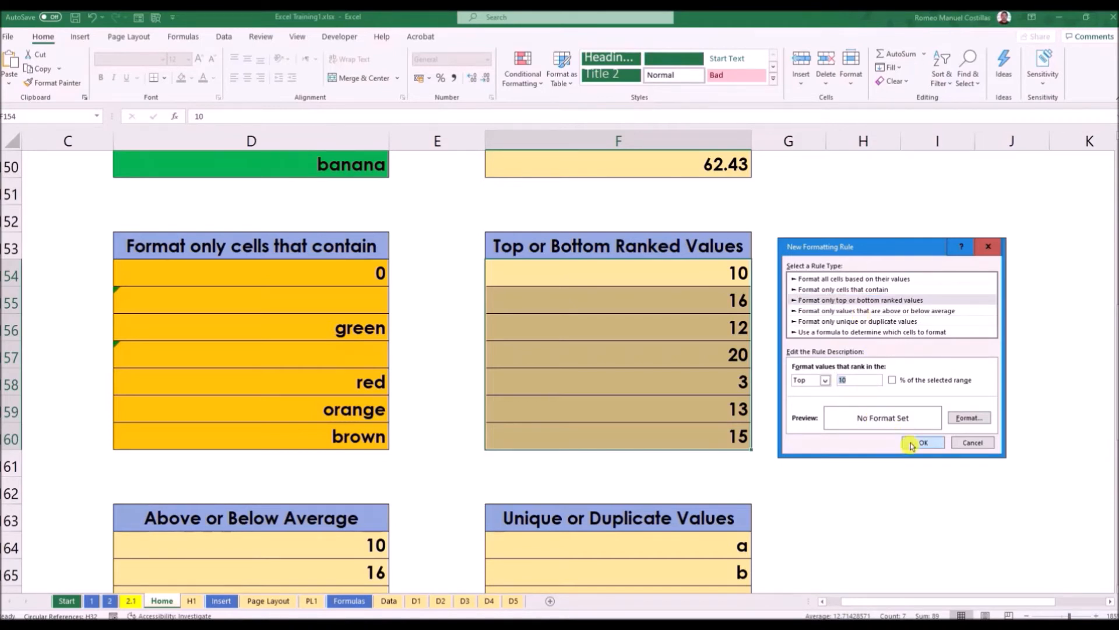
text(3)
Give the Top 3 rule a standard yellow fill and apply it to the ranked values list.
click(969, 418)
drag(743, 161, 841, 193)
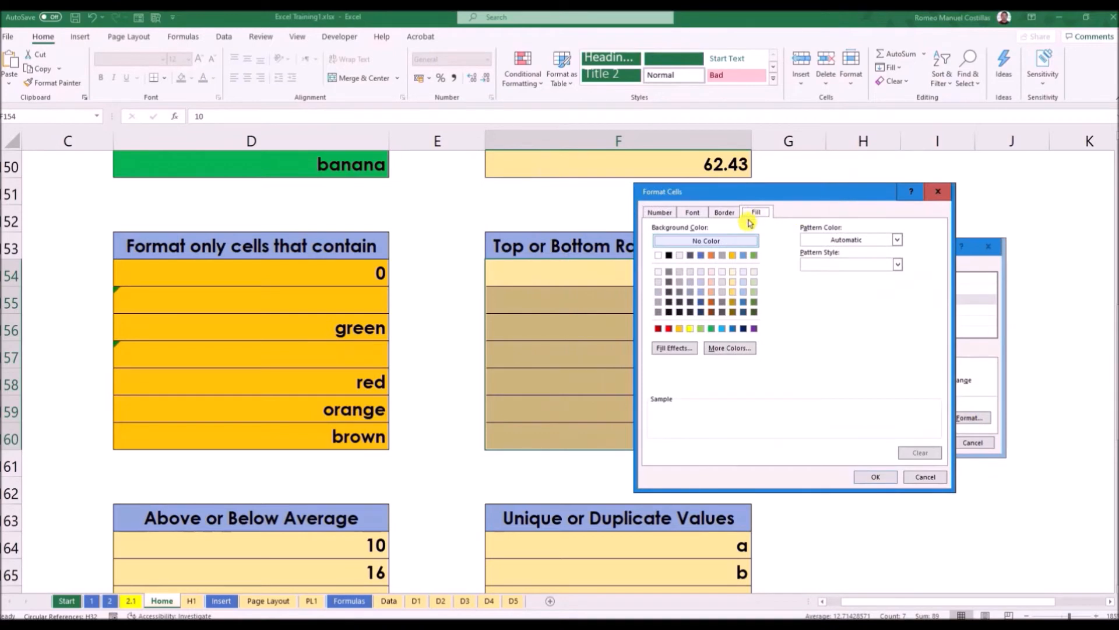
click(690, 329)
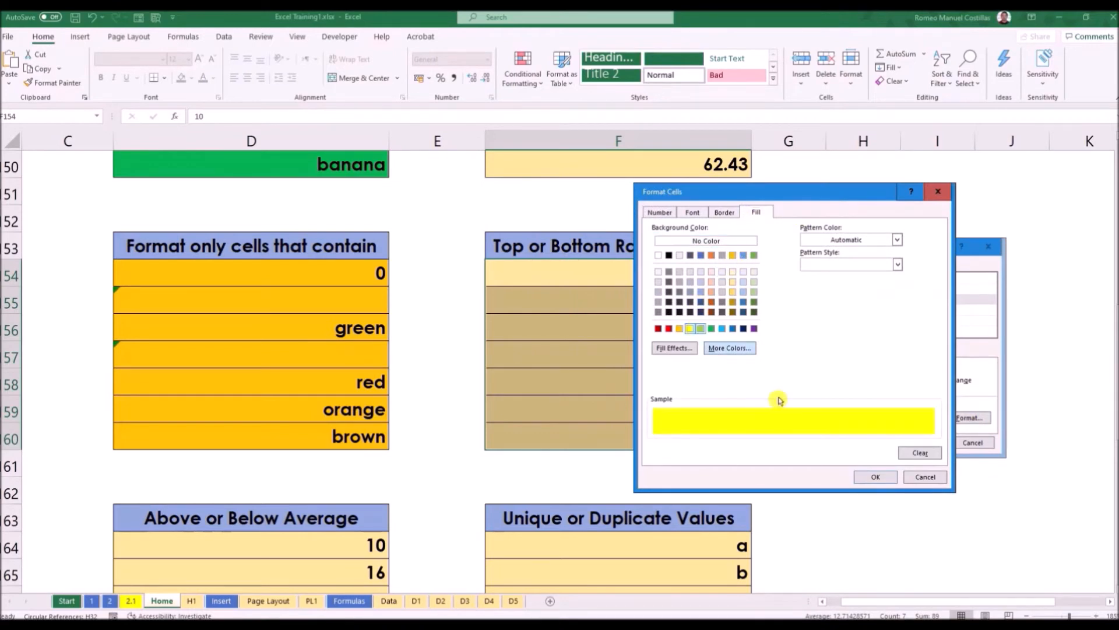
click(880, 475)
click(936, 446)
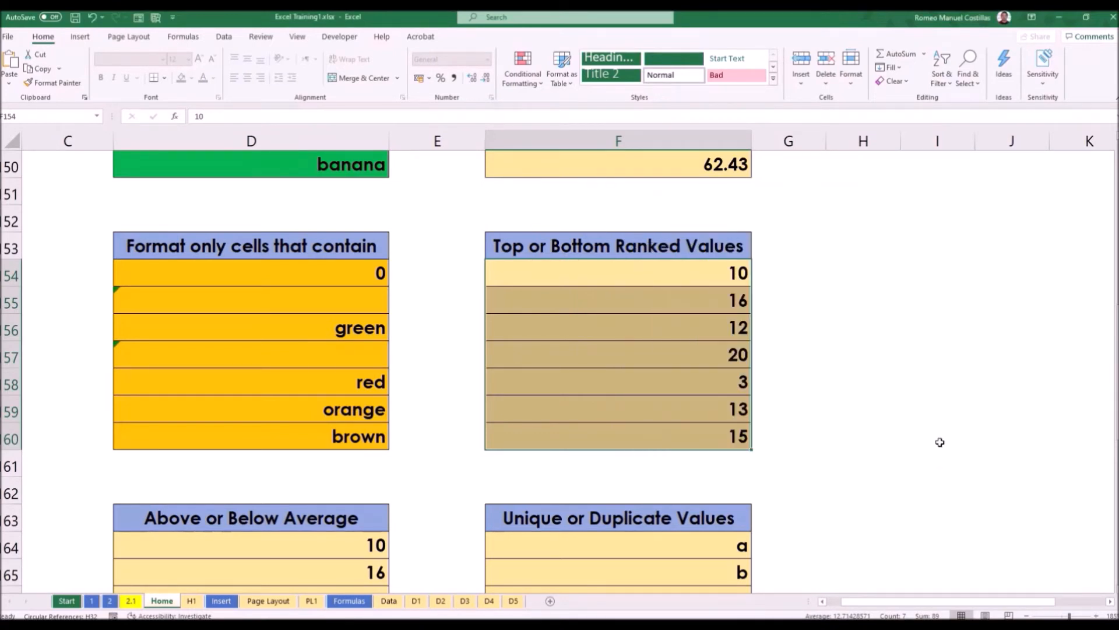
click(937, 446)
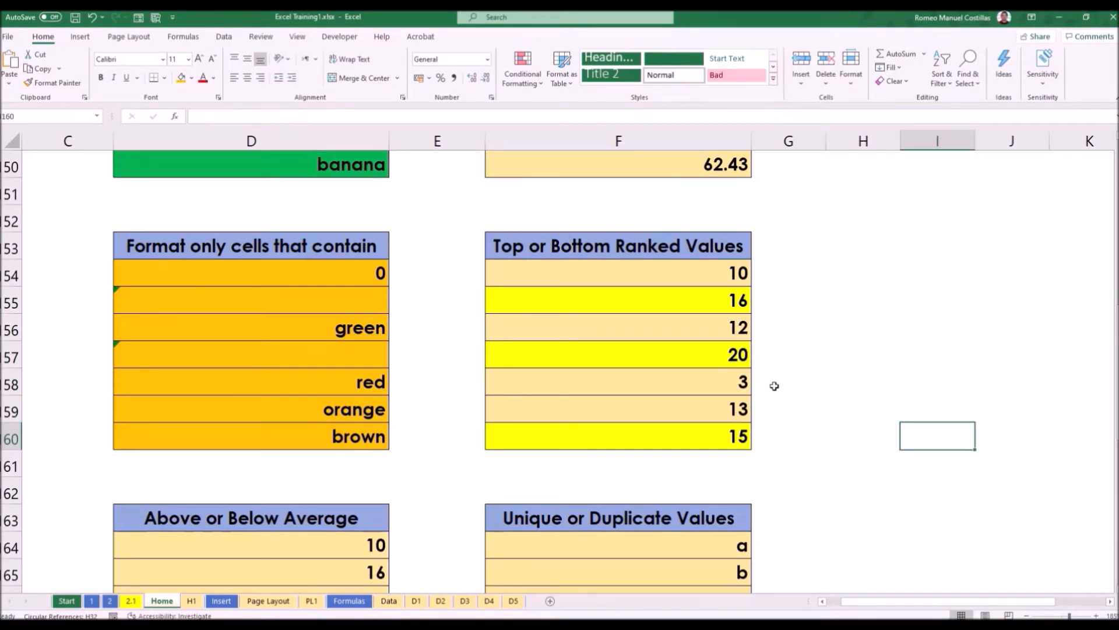
Check the highlighted values in the ranked list and change cell F154 to 50 to test the Top 3 rule.
click(726, 355)
click(734, 436)
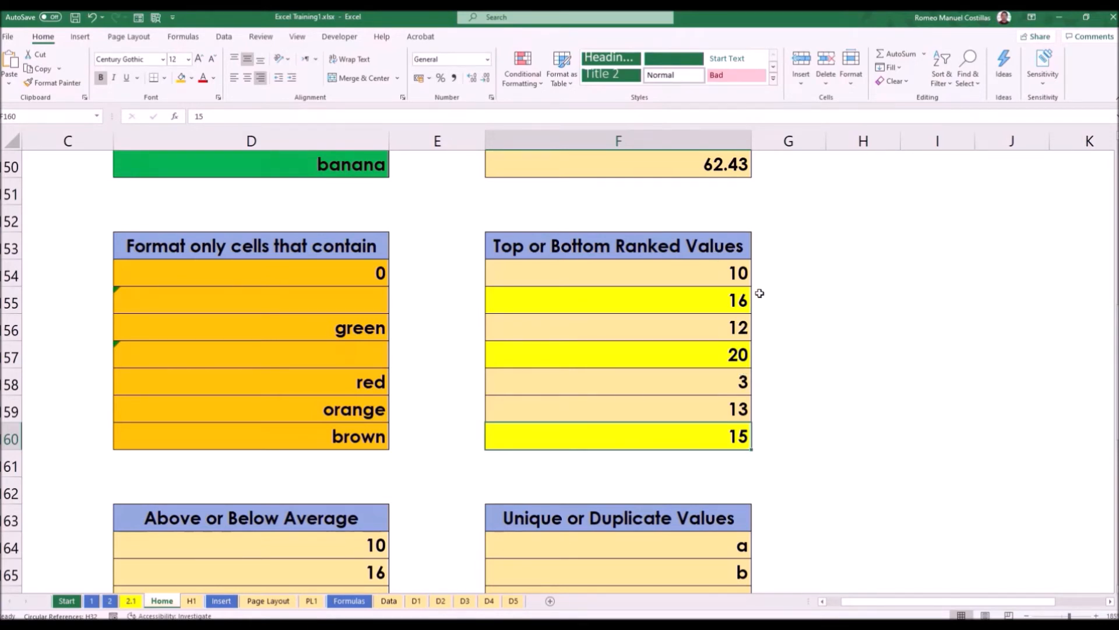
click(719, 275)
text(50)
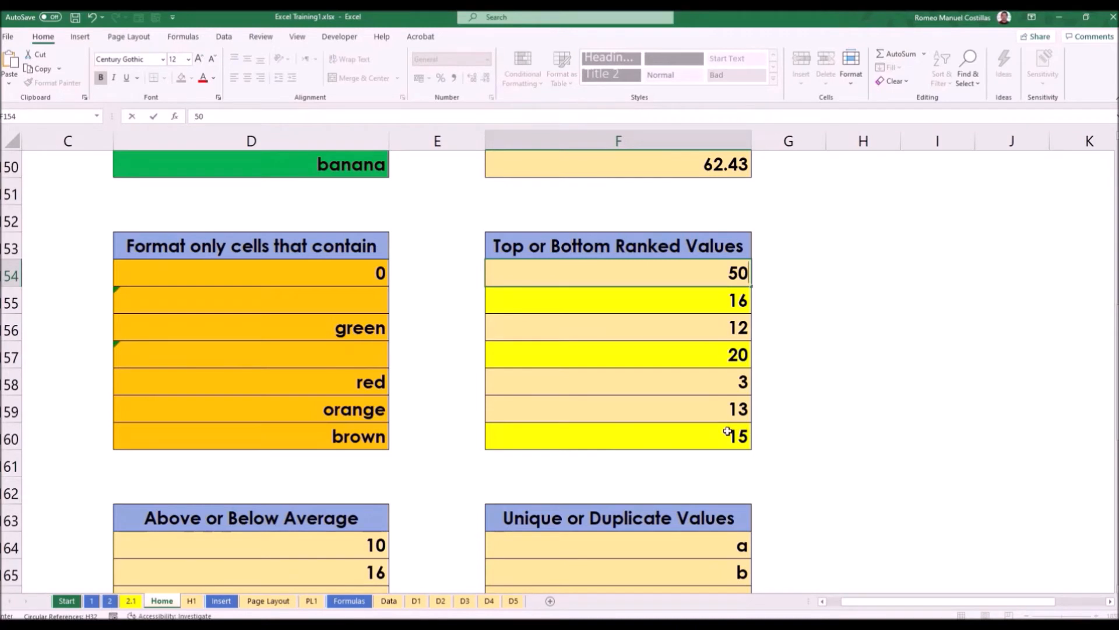
key(Return)
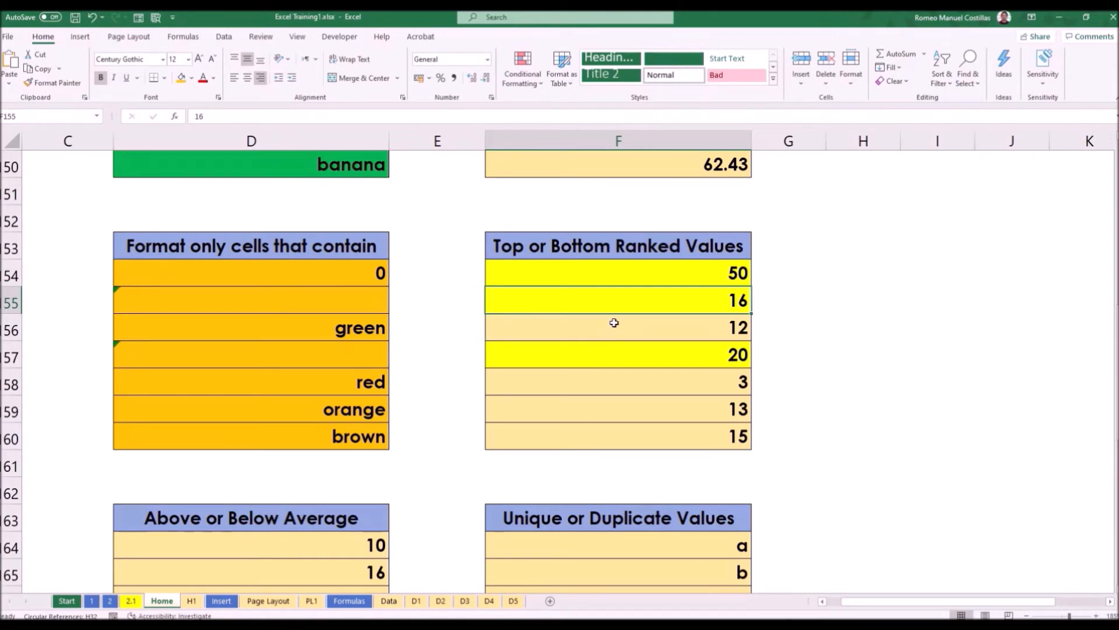
Create a "Format only values that are above or below average" rule for D164:D170 that targets values below the average.
drag(877, 603, 867, 604)
drag(967, 604, 975, 603)
scroll(691, 342, down, 2)
scroll(690, 342, down, 1)
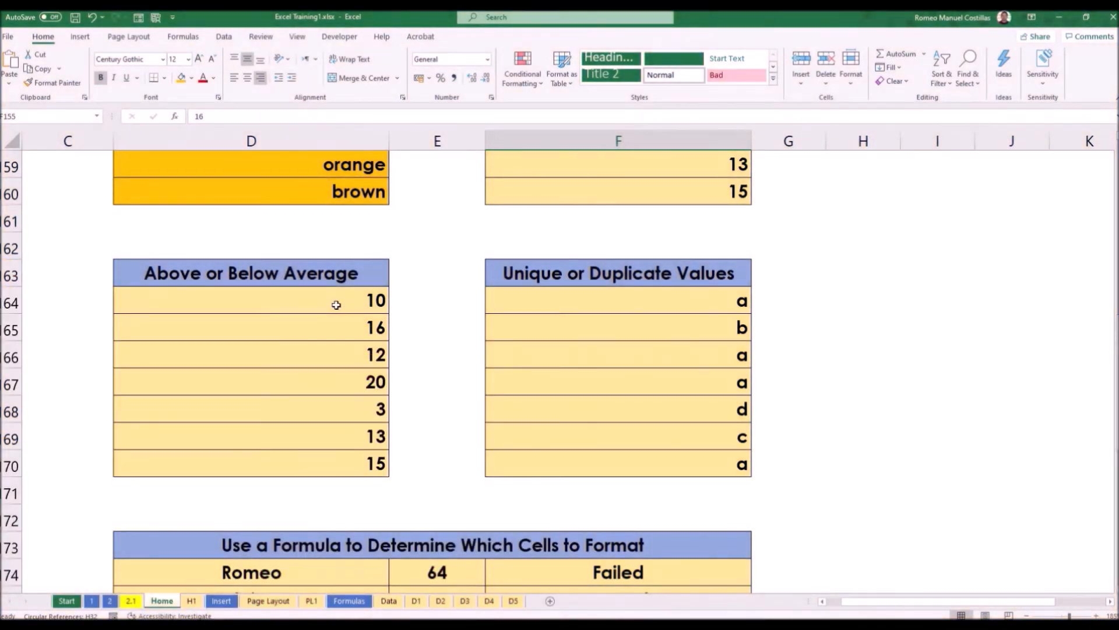
drag(331, 300, 338, 466)
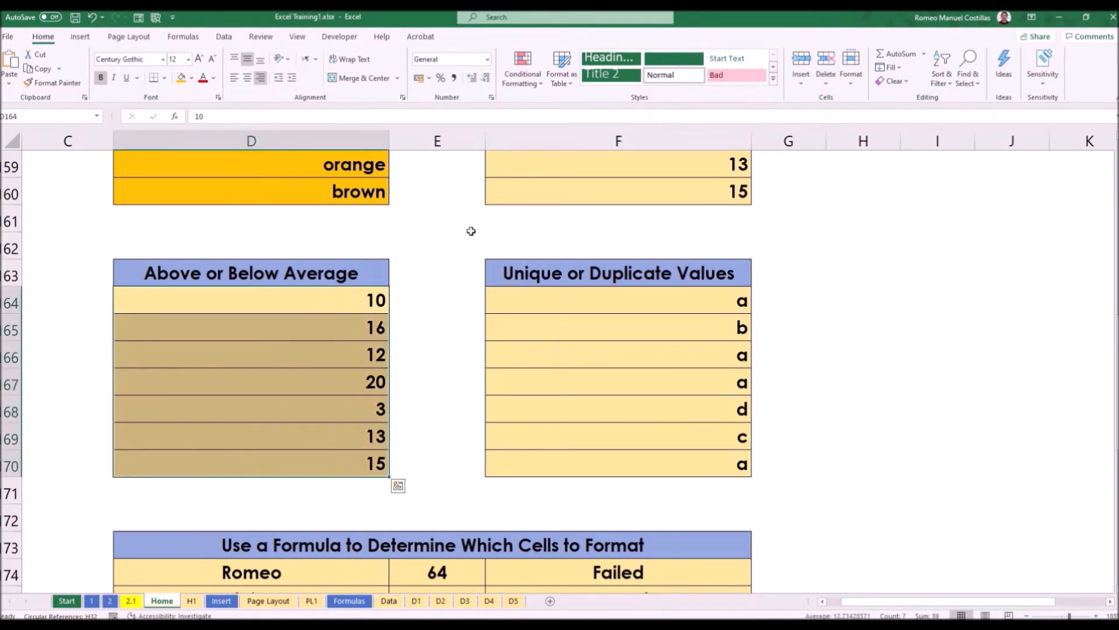
click(527, 74)
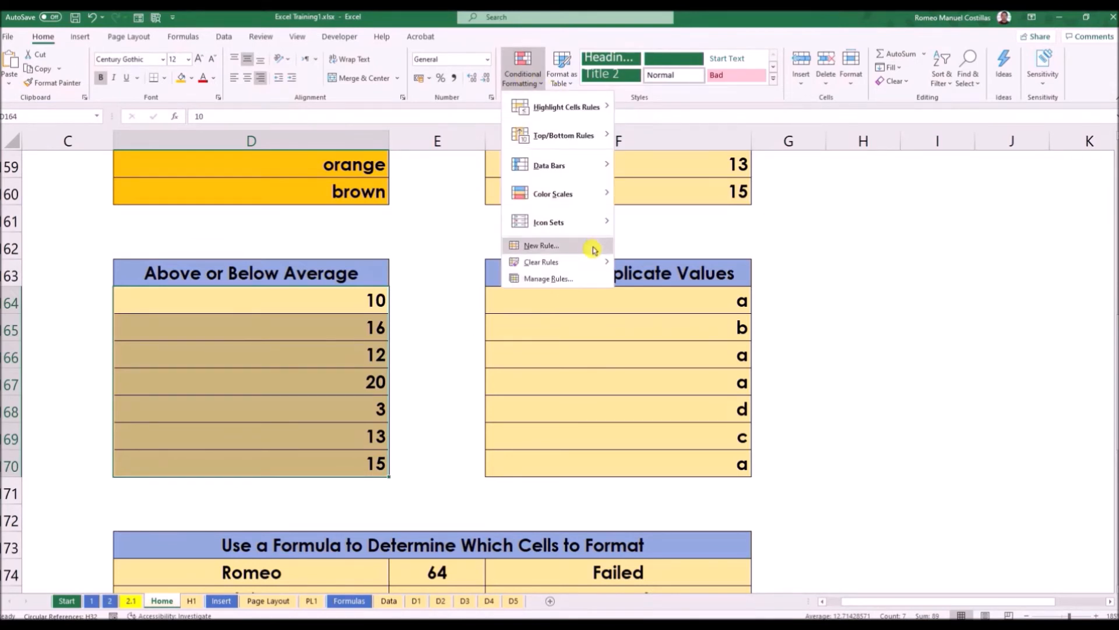
click(594, 247)
drag(845, 239, 636, 235)
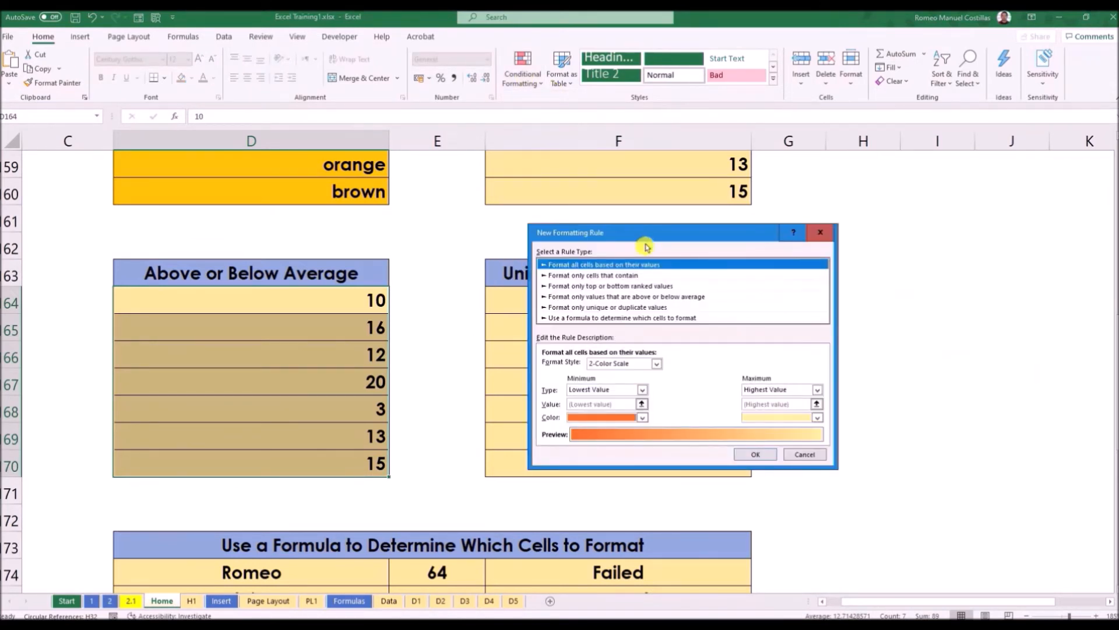
click(649, 277)
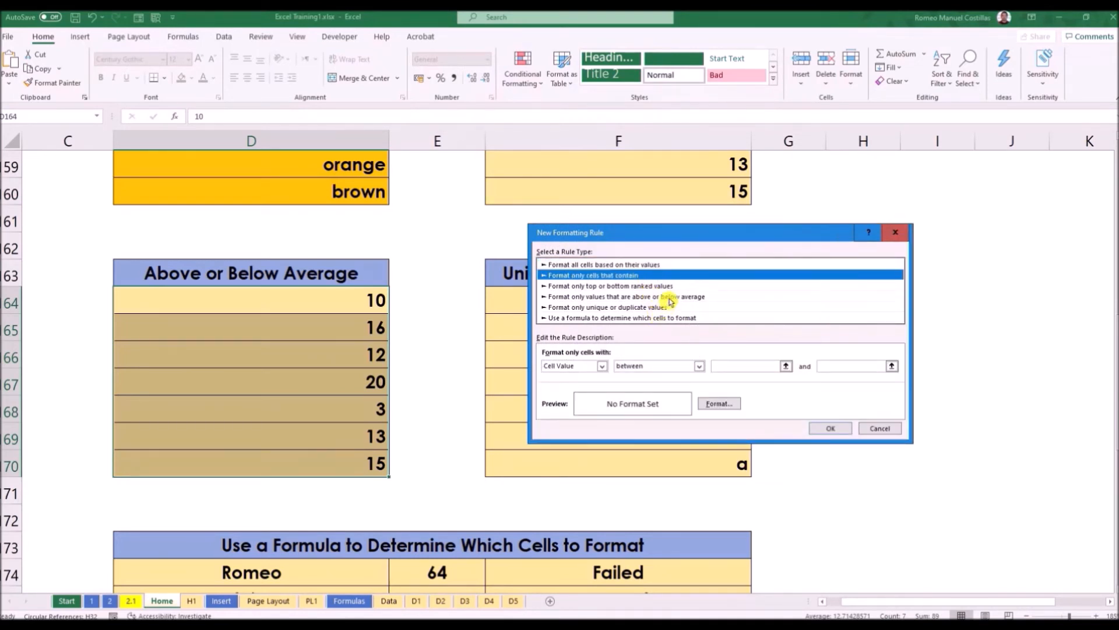
click(669, 298)
click(600, 367)
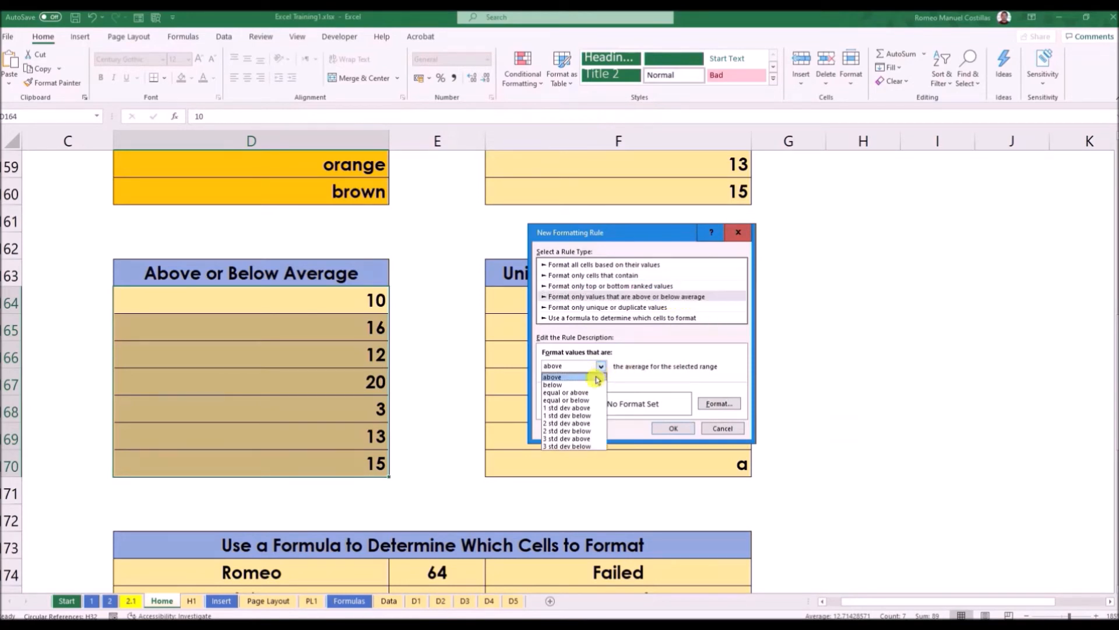
click(597, 385)
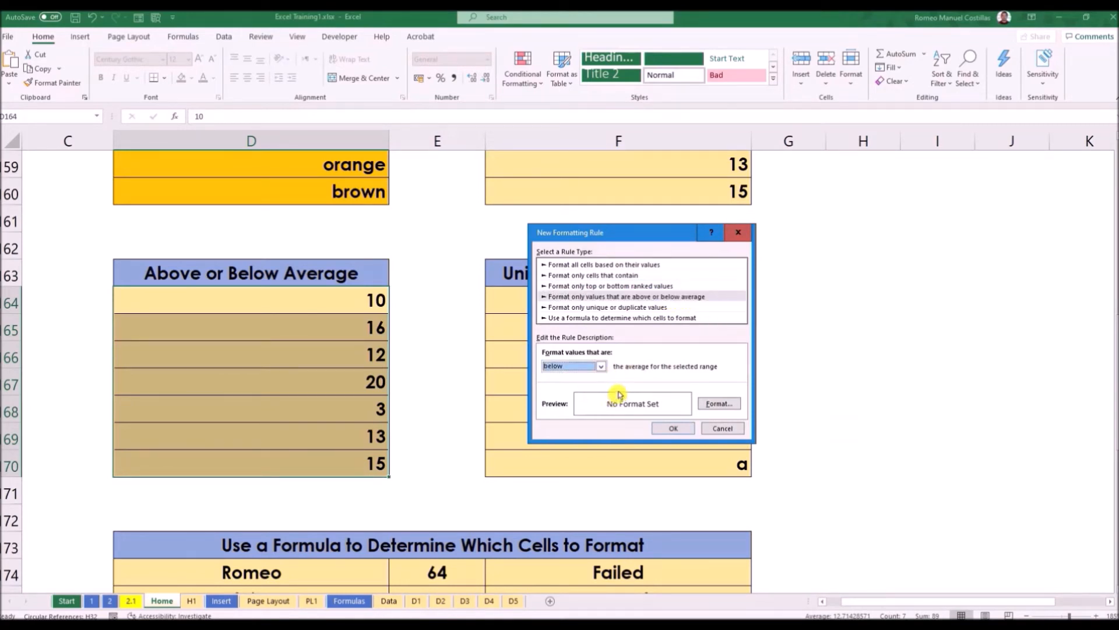
Give the below-average rule a standard red fill and apply it to the Above or Below Average list.
click(719, 405)
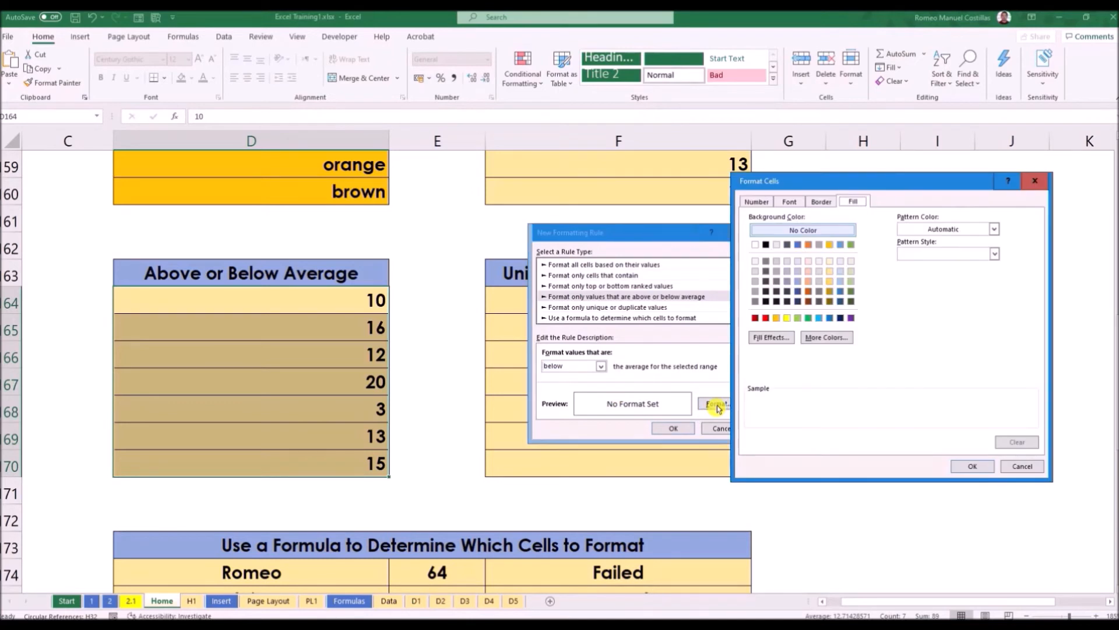
click(766, 318)
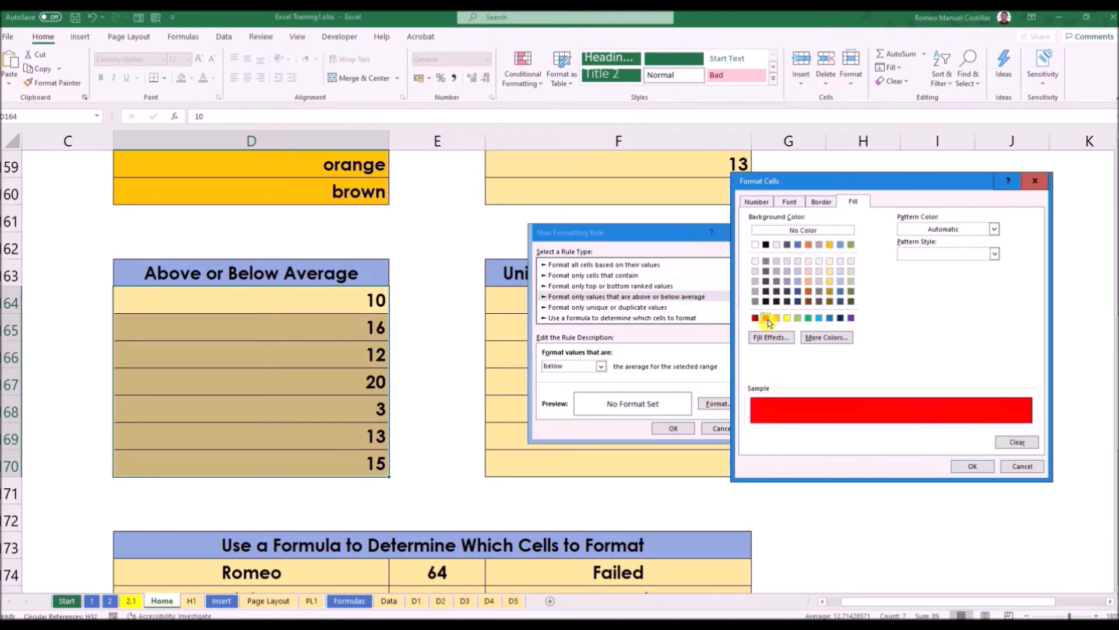
click(970, 465)
click(674, 428)
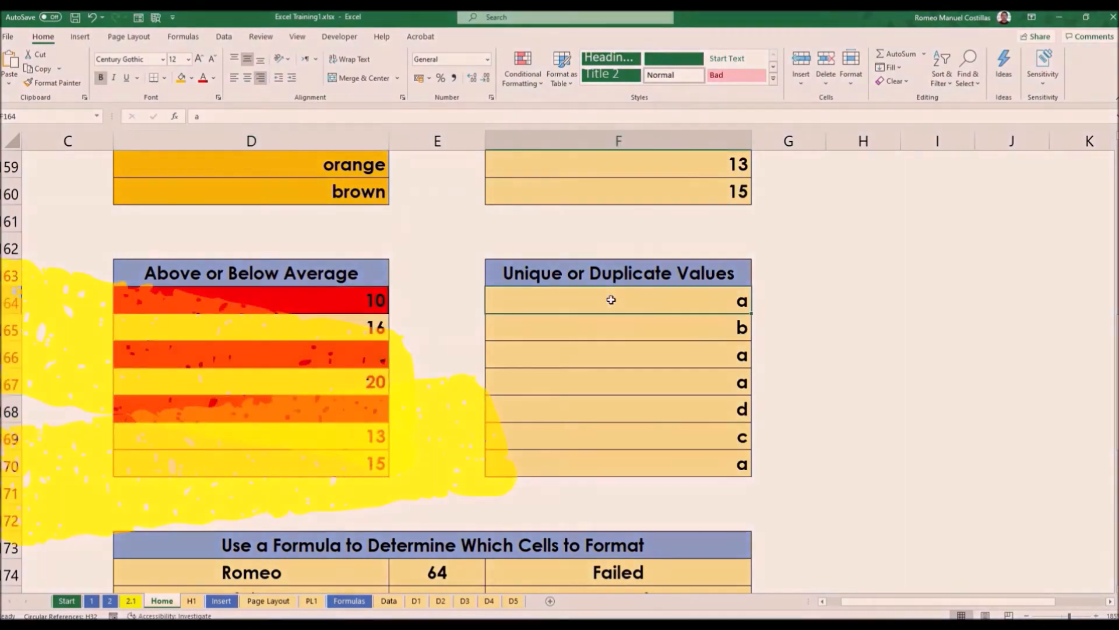
Create a "Format only unique or duplicate values" rule for F164:F170 that targets duplicate values.
drag(611, 299, 621, 459)
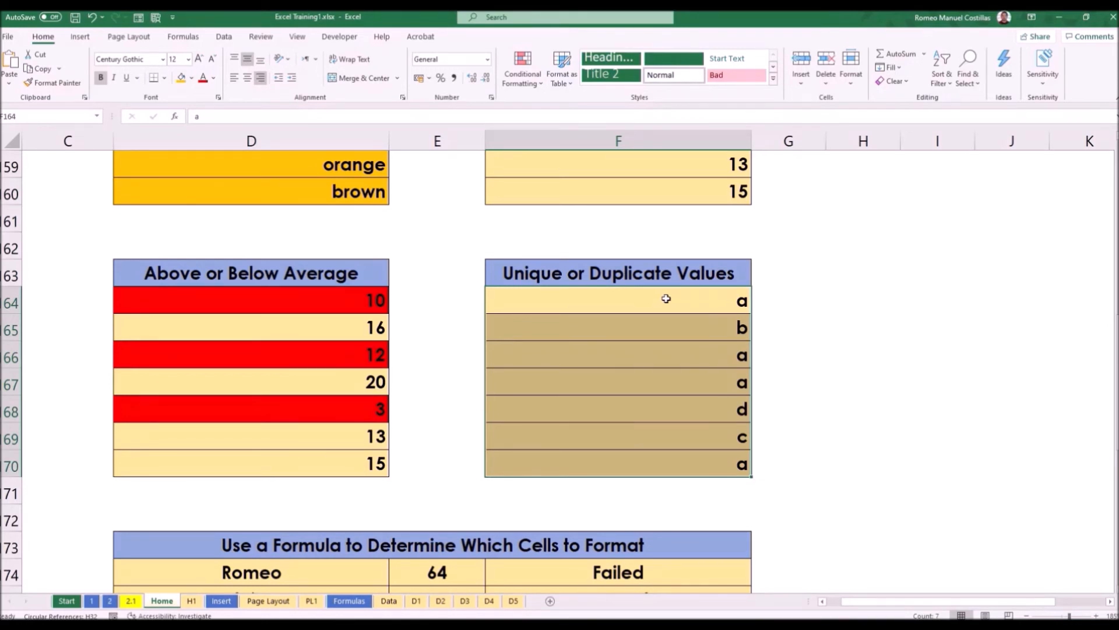
click(815, 375)
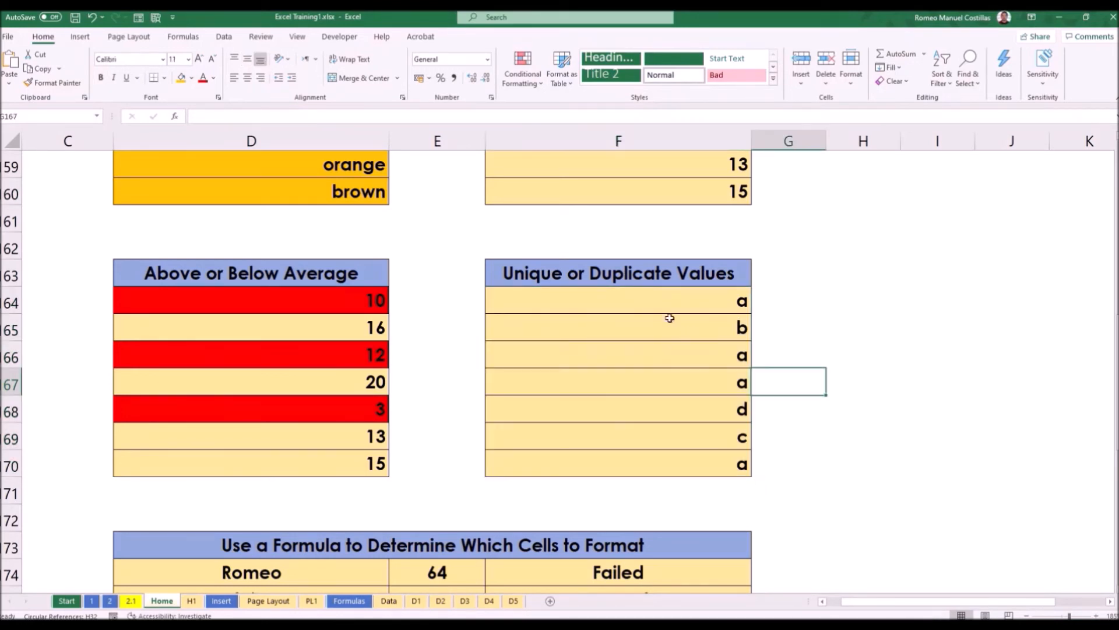
drag(635, 294, 645, 457)
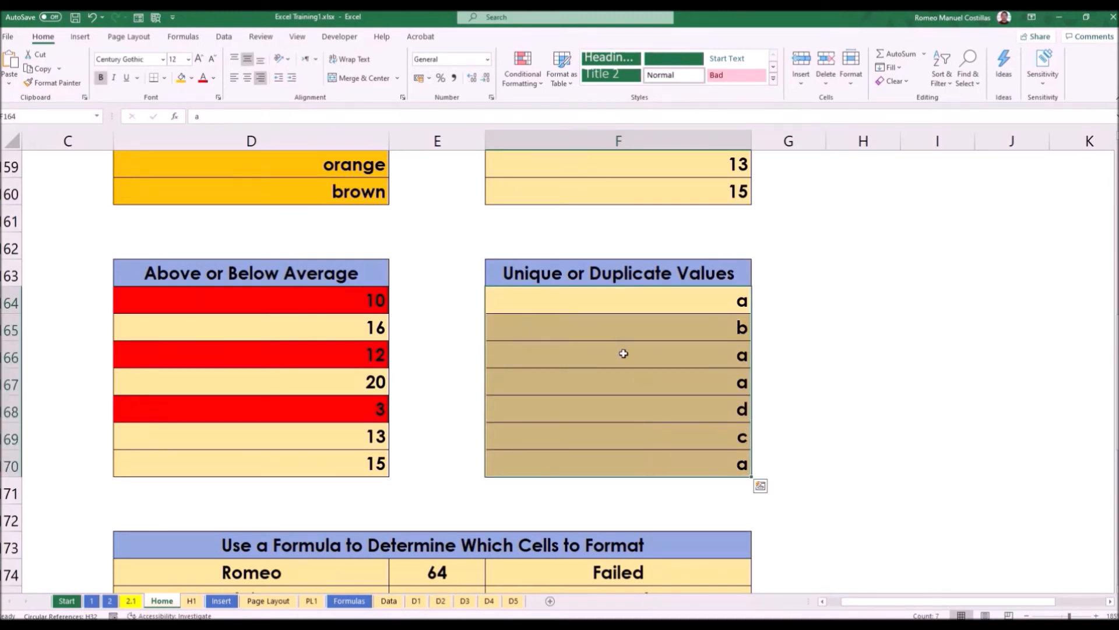
click(523, 78)
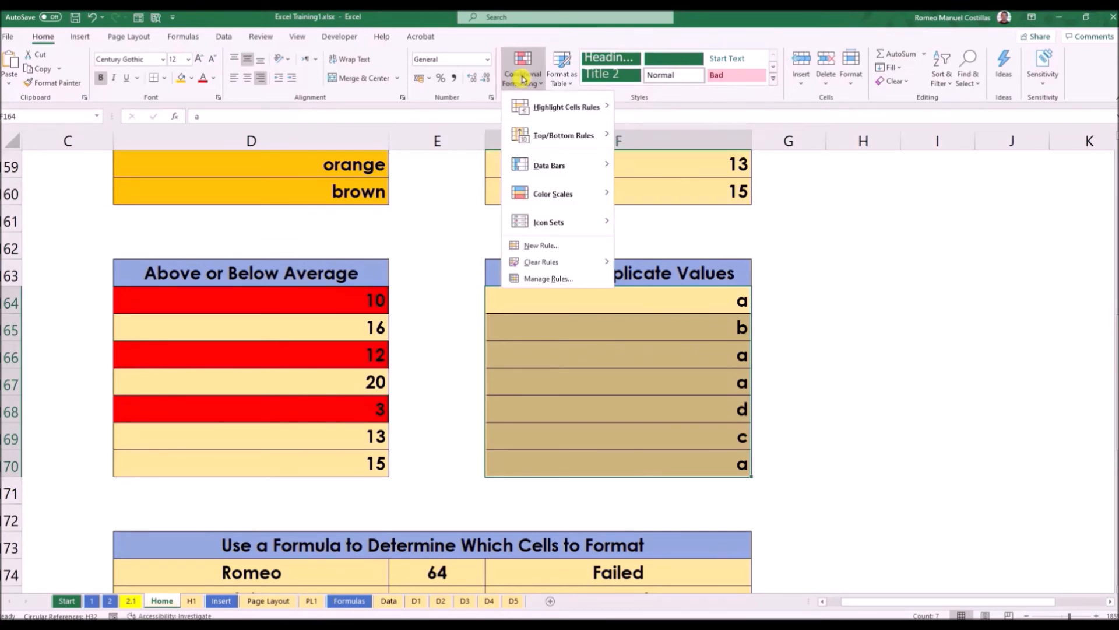
click(585, 245)
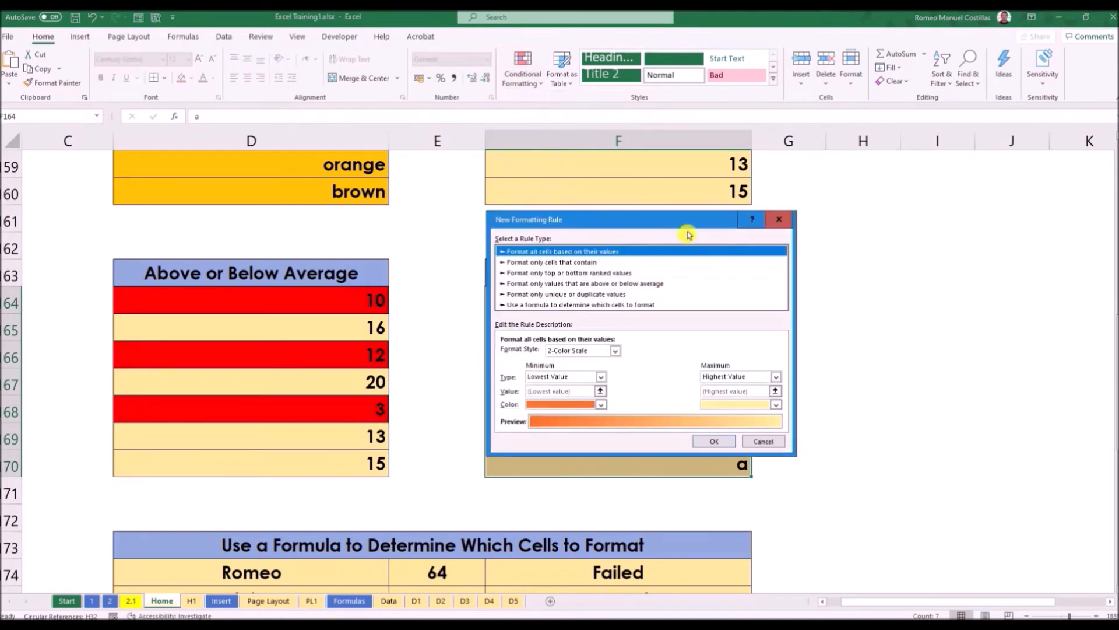
drag(667, 220, 333, 211)
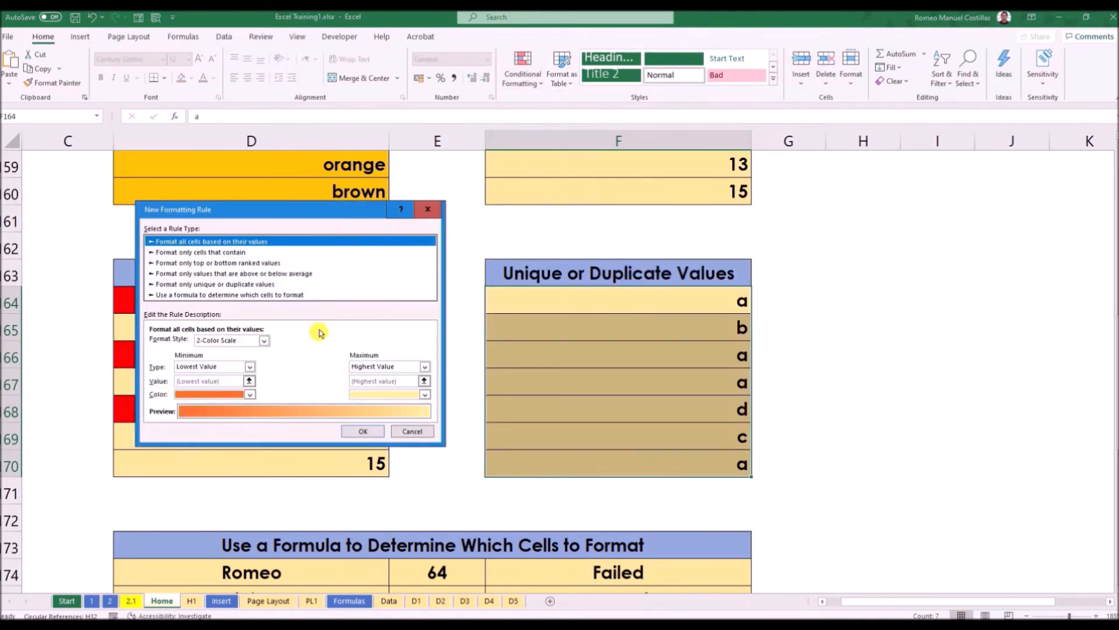
click(190, 286)
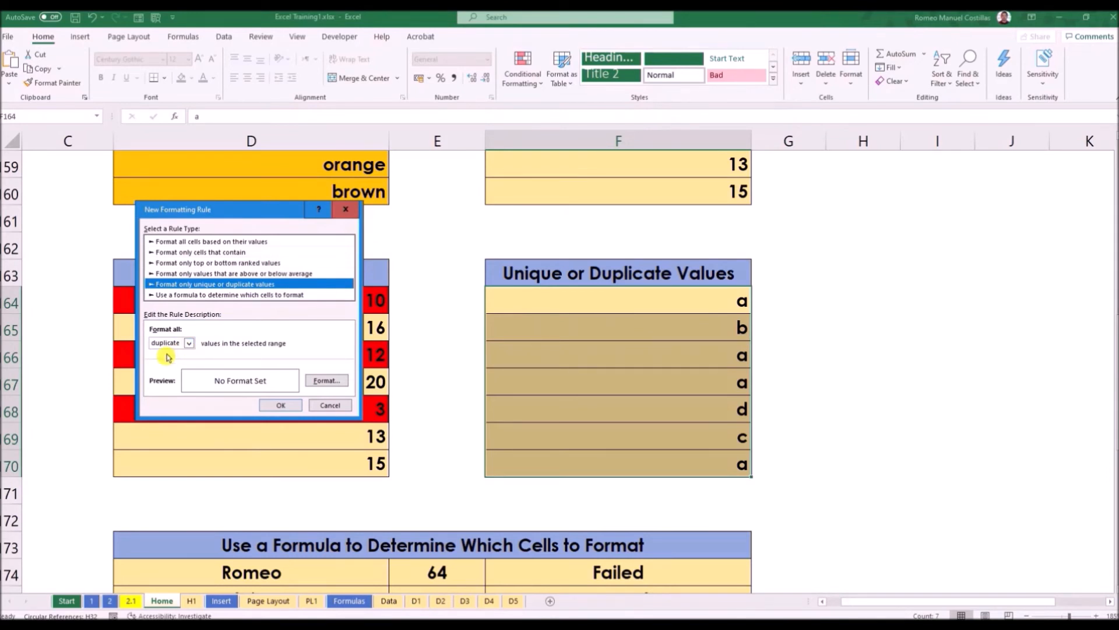
Give the duplicate values rule a standard purple fill and apply it to the Unique or Duplicate Values list.
click(325, 381)
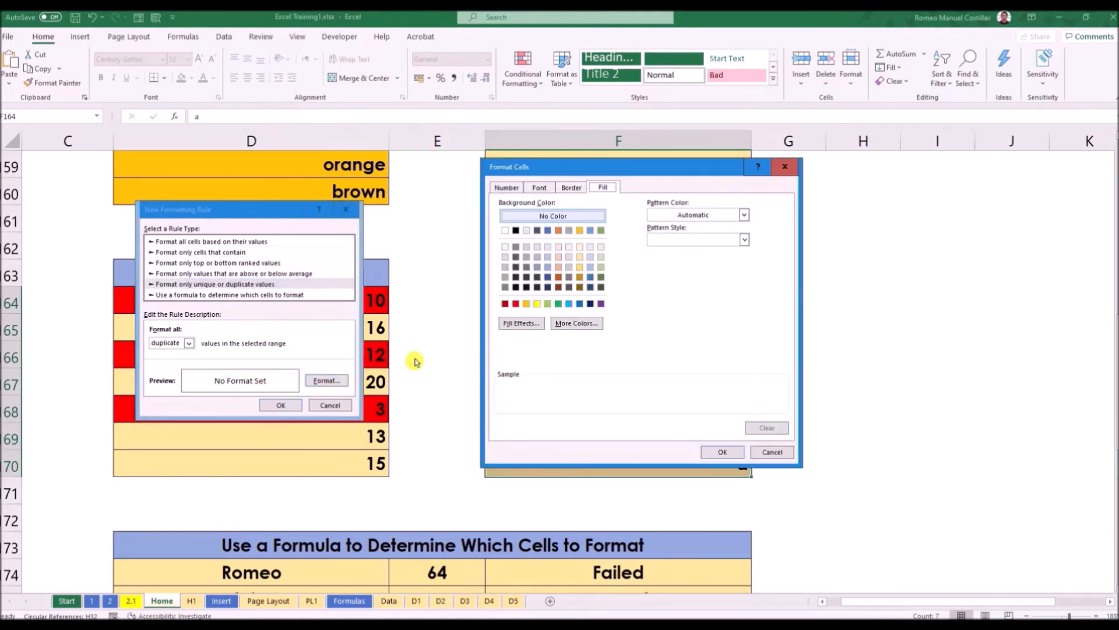
drag(654, 169, 942, 201)
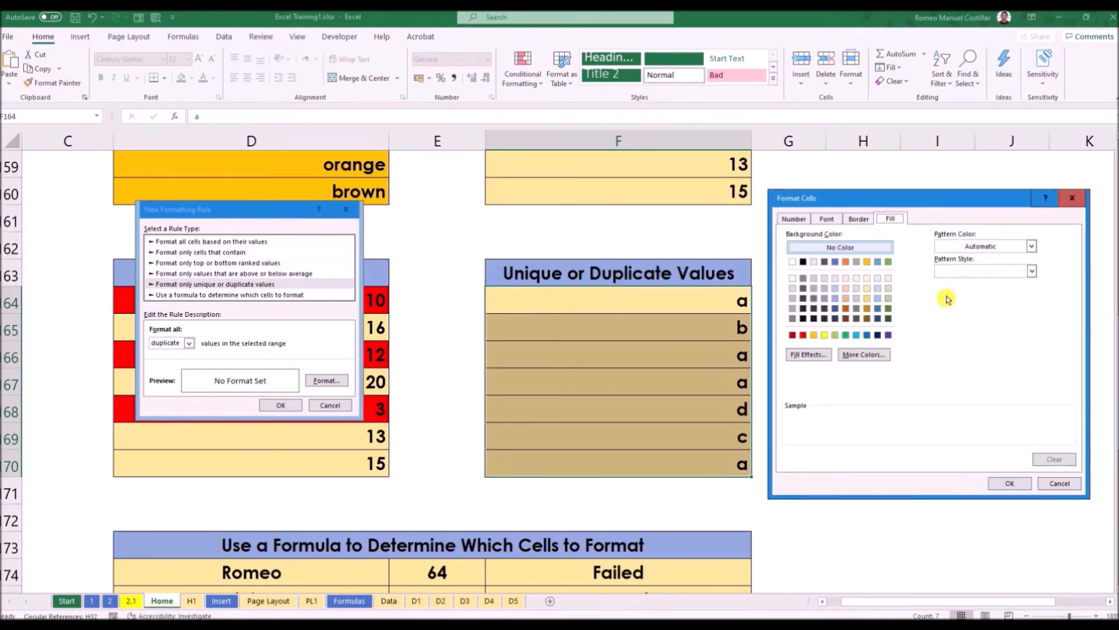
click(888, 335)
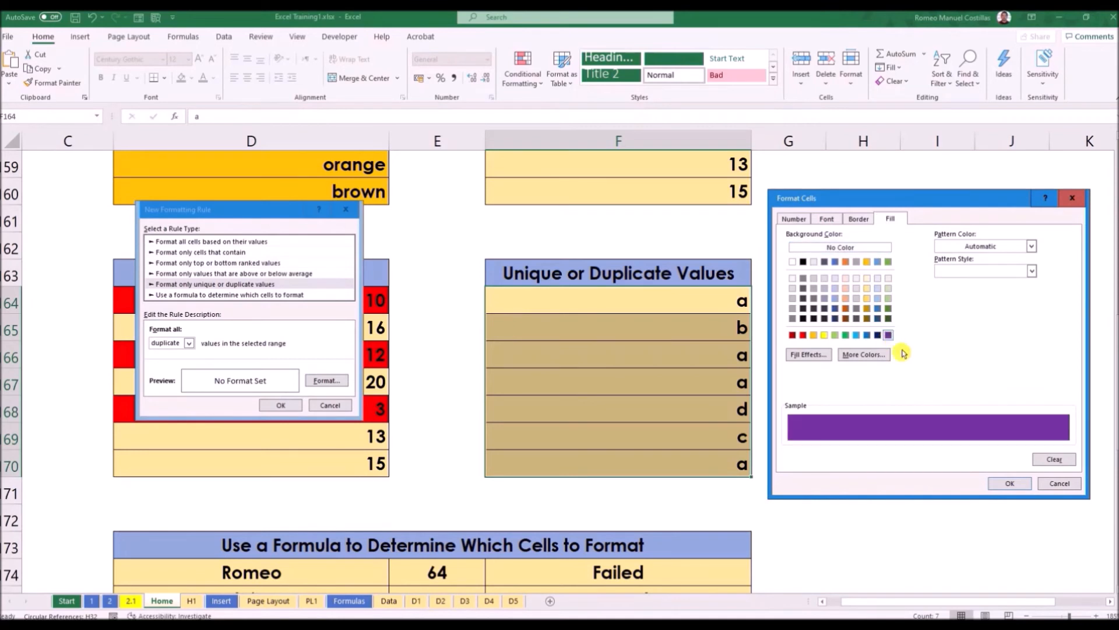
click(998, 483)
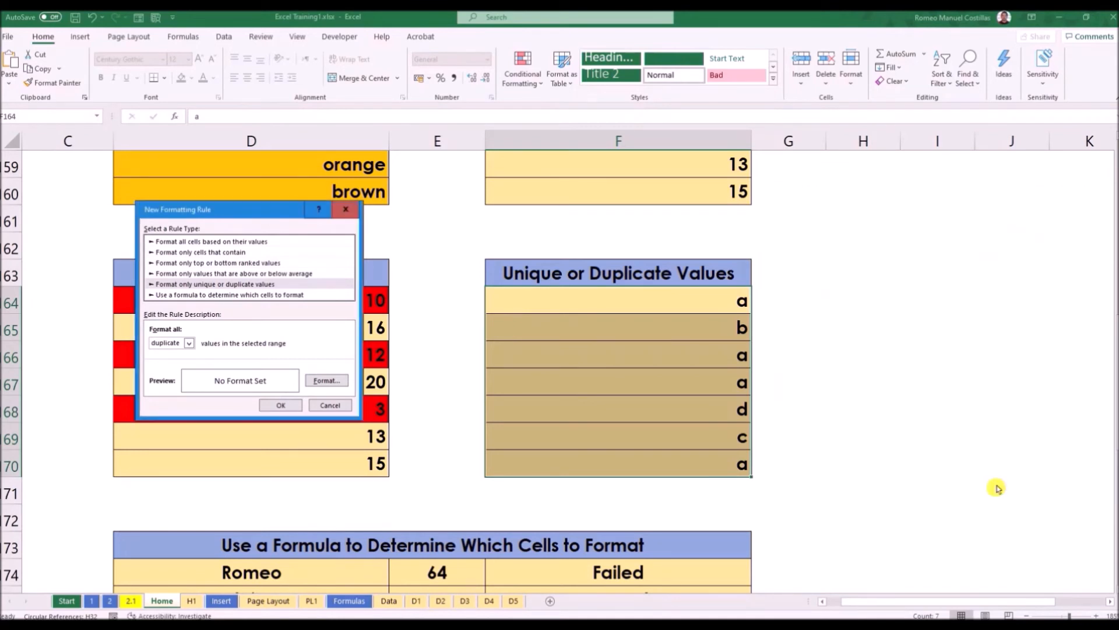
click(285, 406)
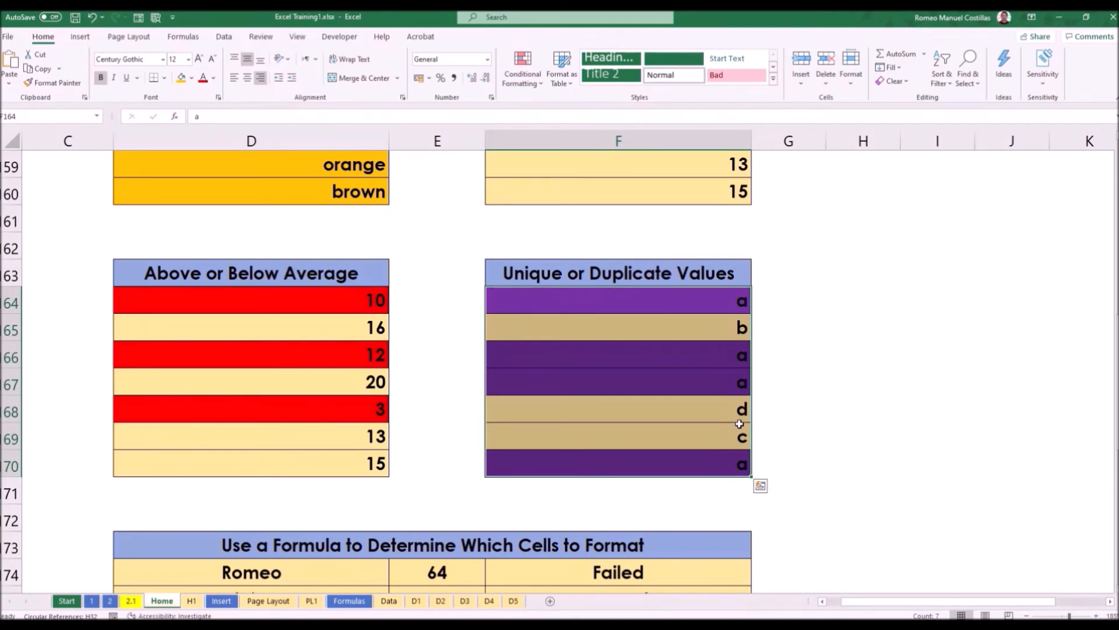
Examine the D174:F180 table under "Use a Formula to Determine Which Cells to Format", especially the complete rows marked Failed.
scroll(707, 417, down, 3)
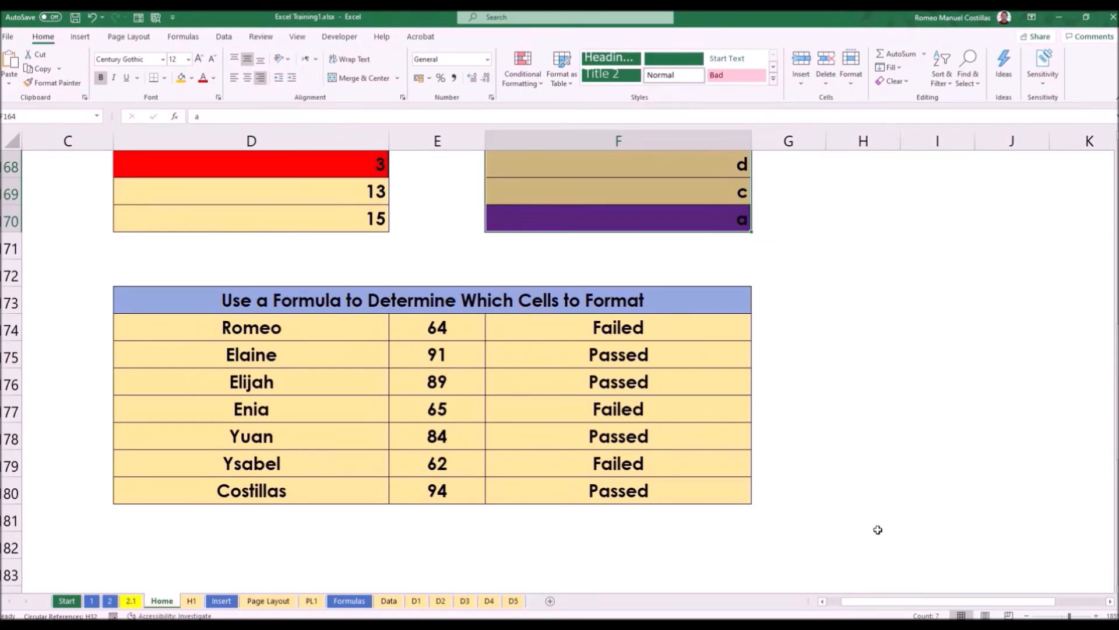
drag(886, 607, 878, 608)
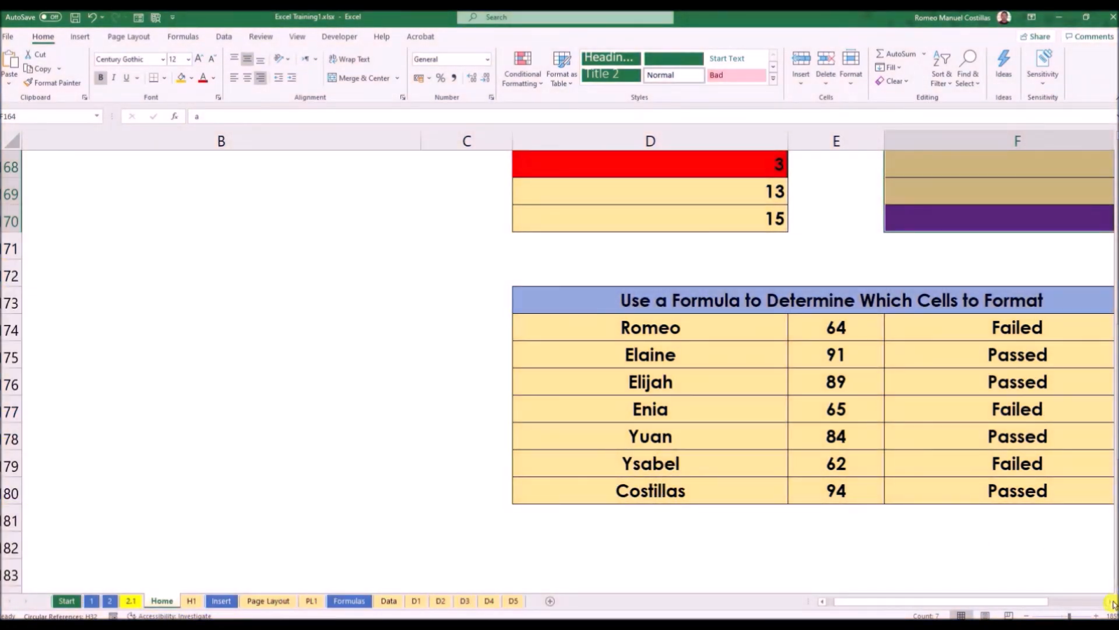
click(1112, 602)
scroll(758, 484, down, 1)
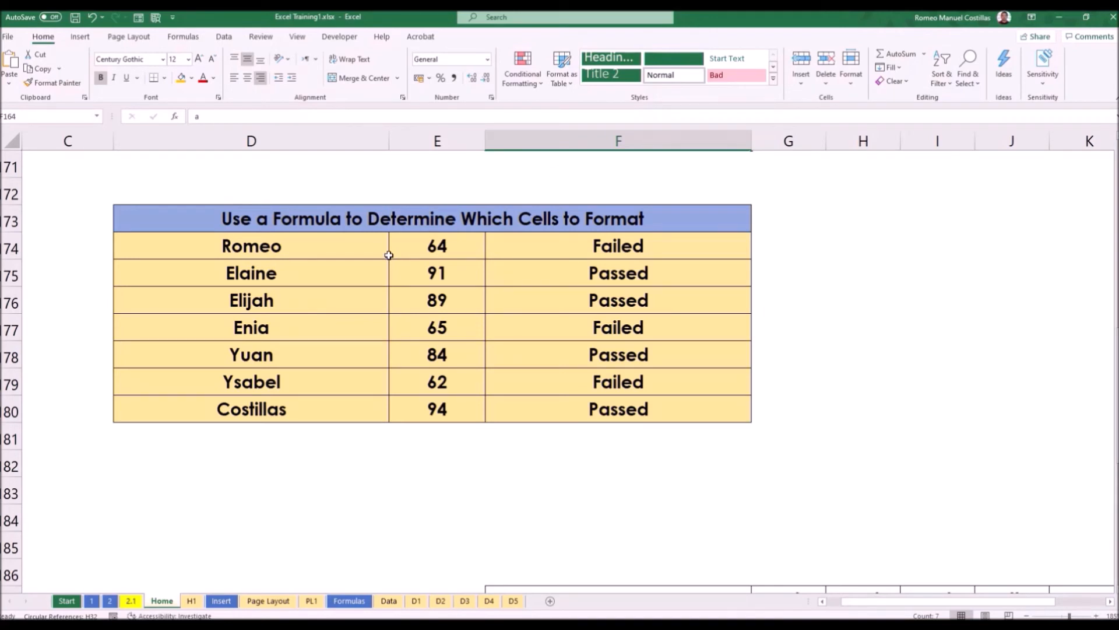
drag(332, 253, 617, 406)
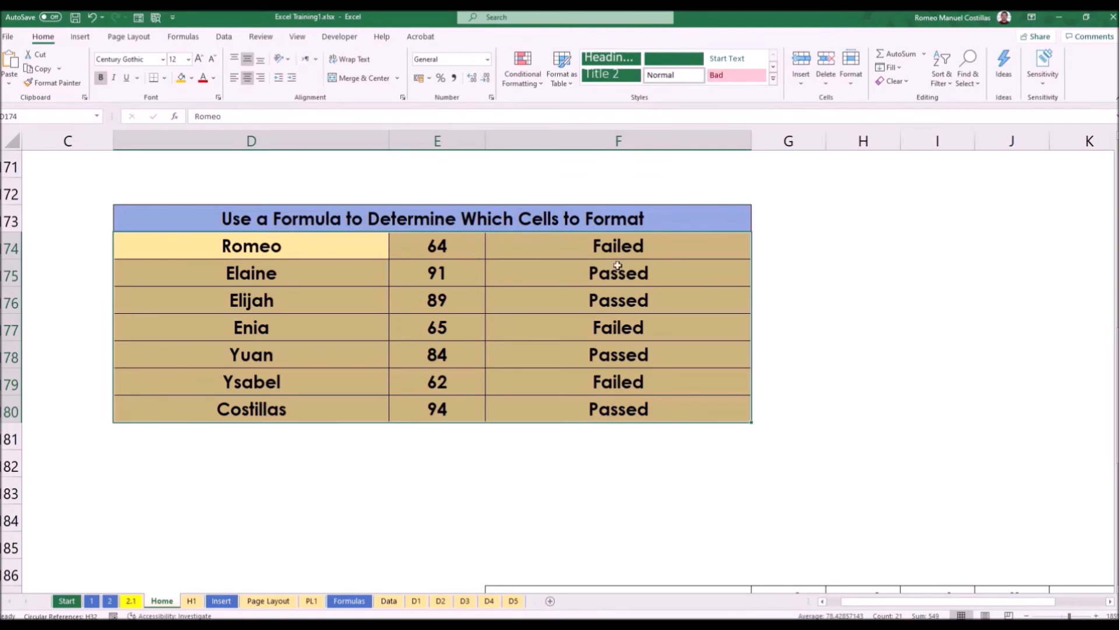
drag(341, 254, 574, 259)
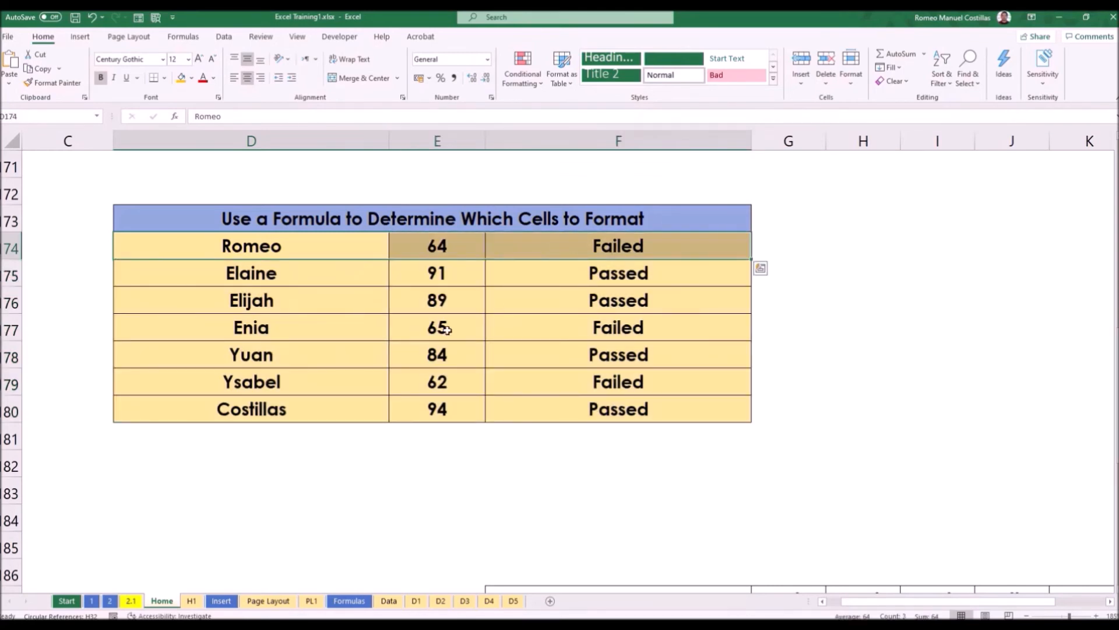
drag(376, 331, 564, 332)
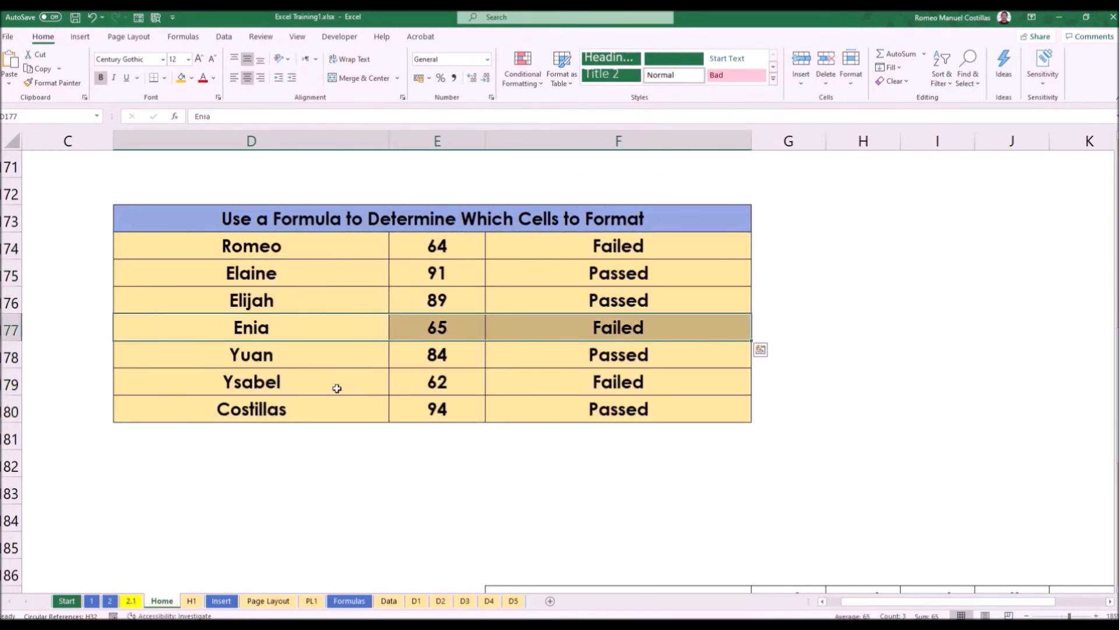
drag(337, 387, 589, 385)
click(611, 251)
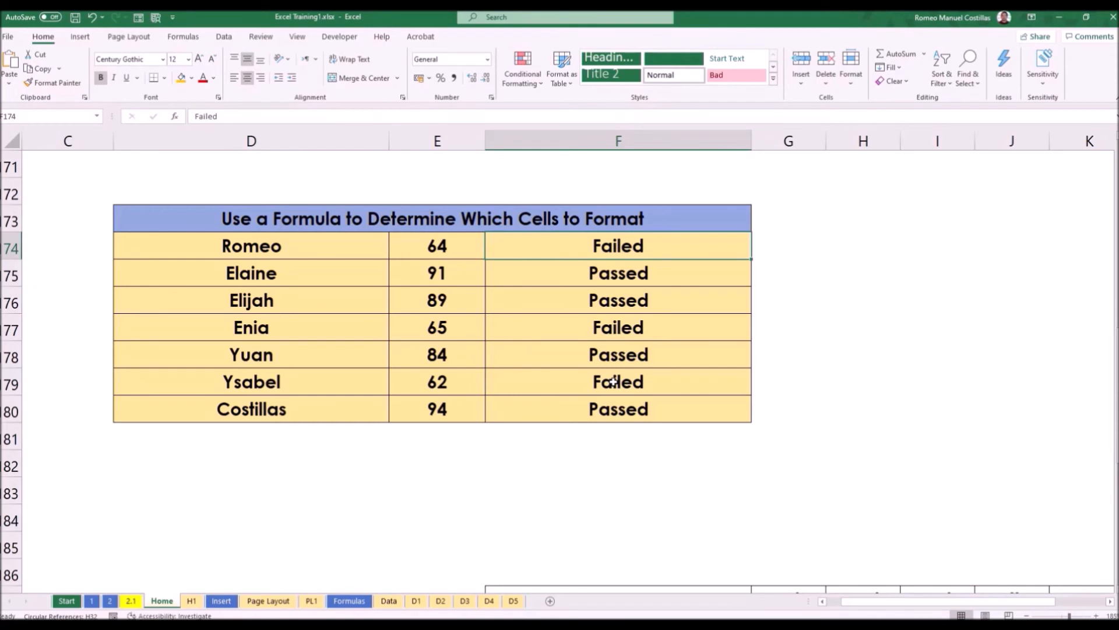
drag(362, 247, 527, 254)
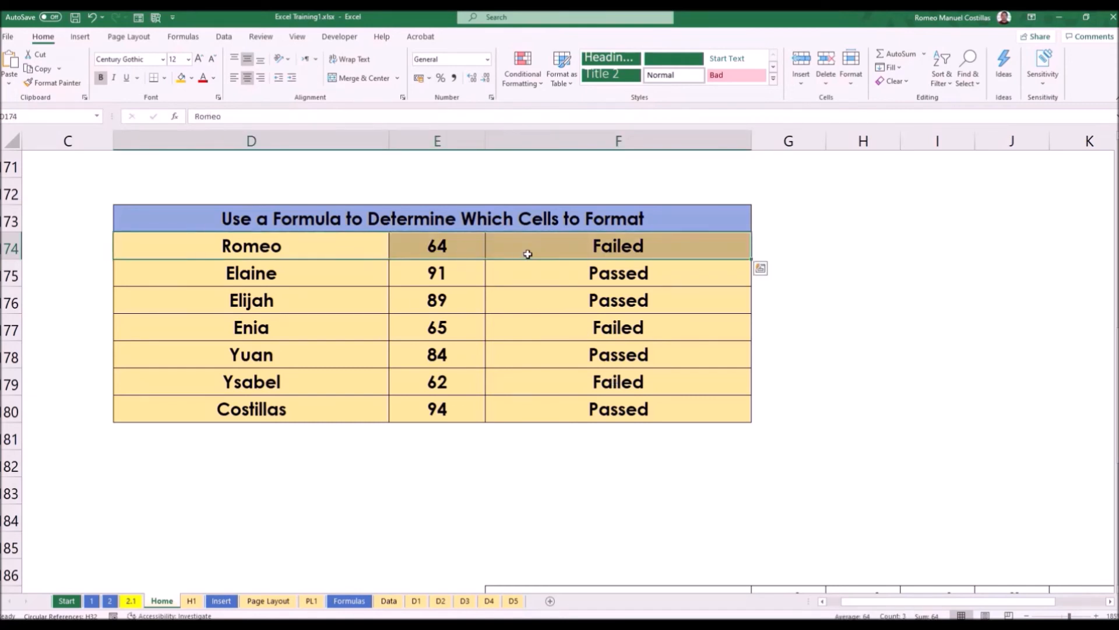
drag(347, 329, 506, 331)
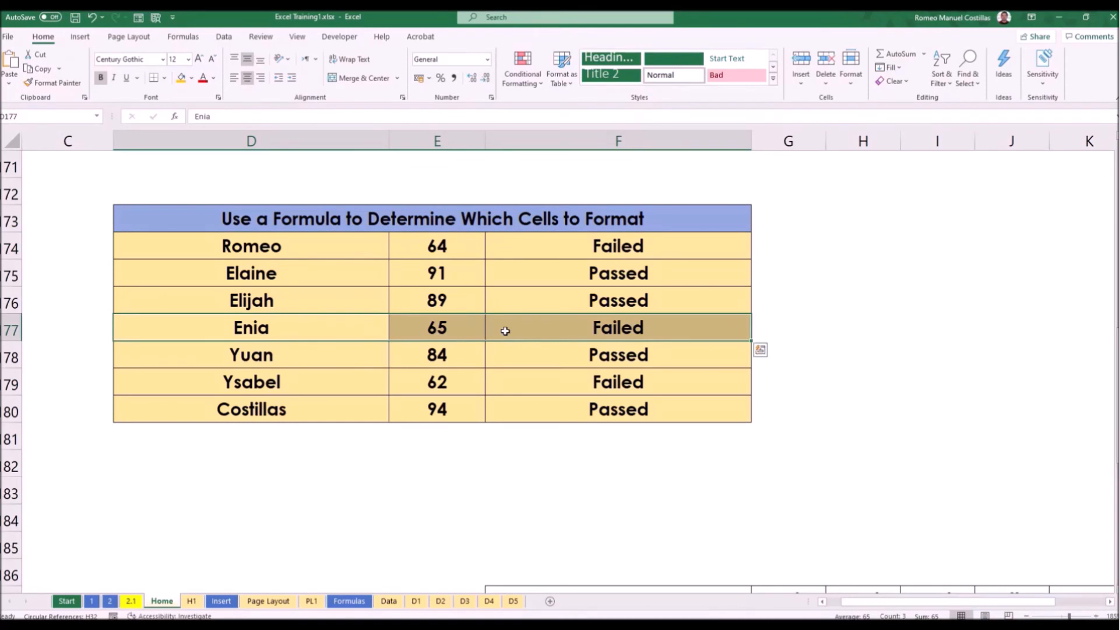
drag(341, 380, 558, 390)
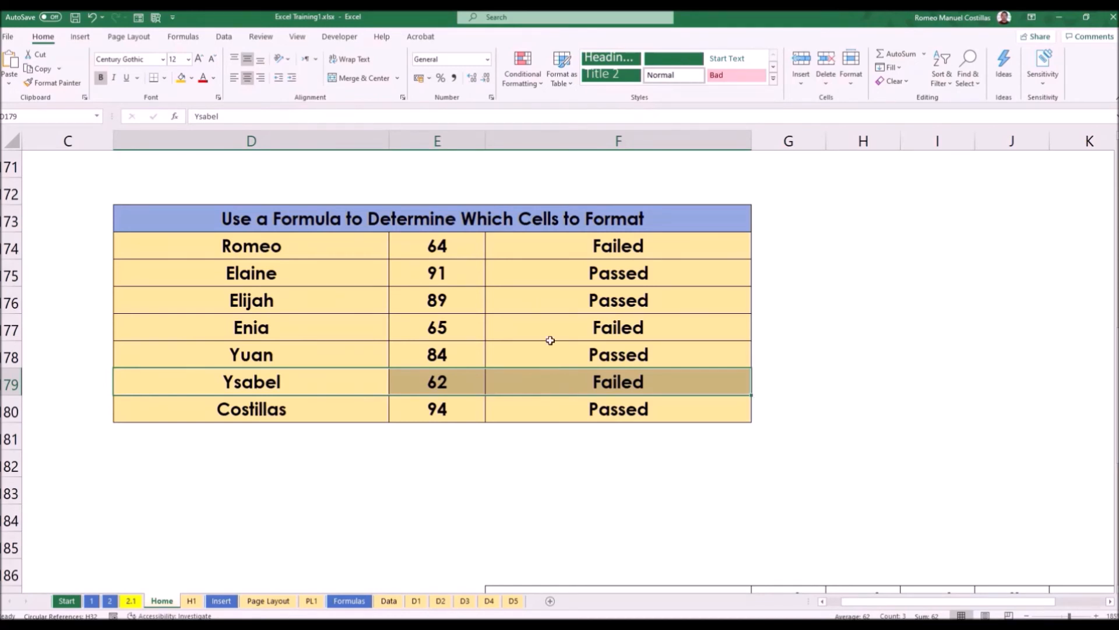
click(192, 80)
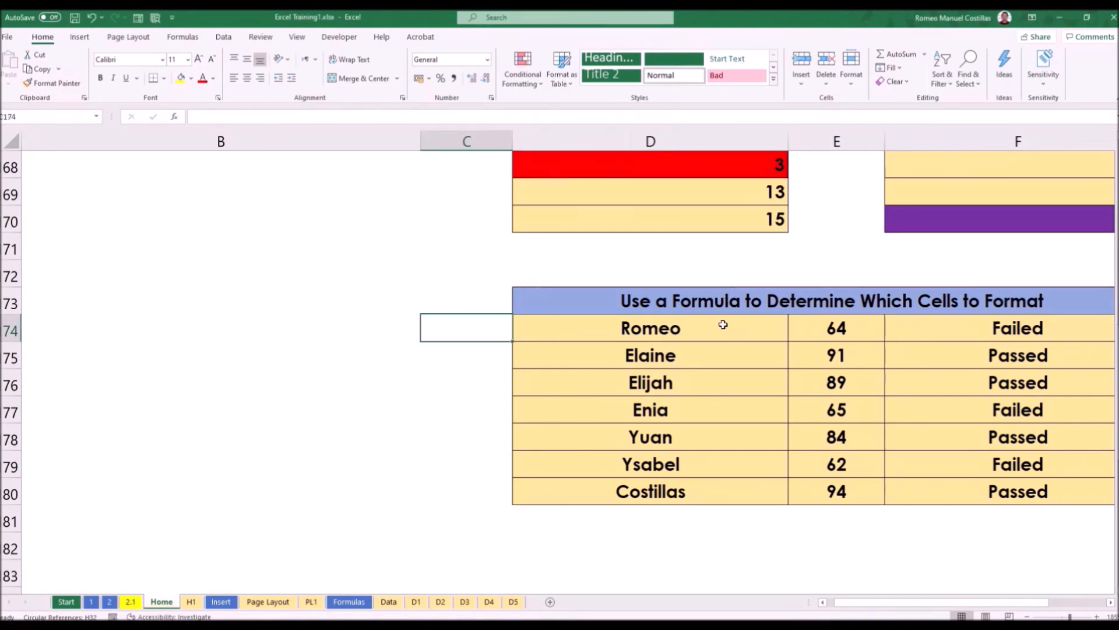
mouse_move(723, 325)
mouse_down()
mouse_move(828, 382)
mouse_move(918, 484)
mouse_up()
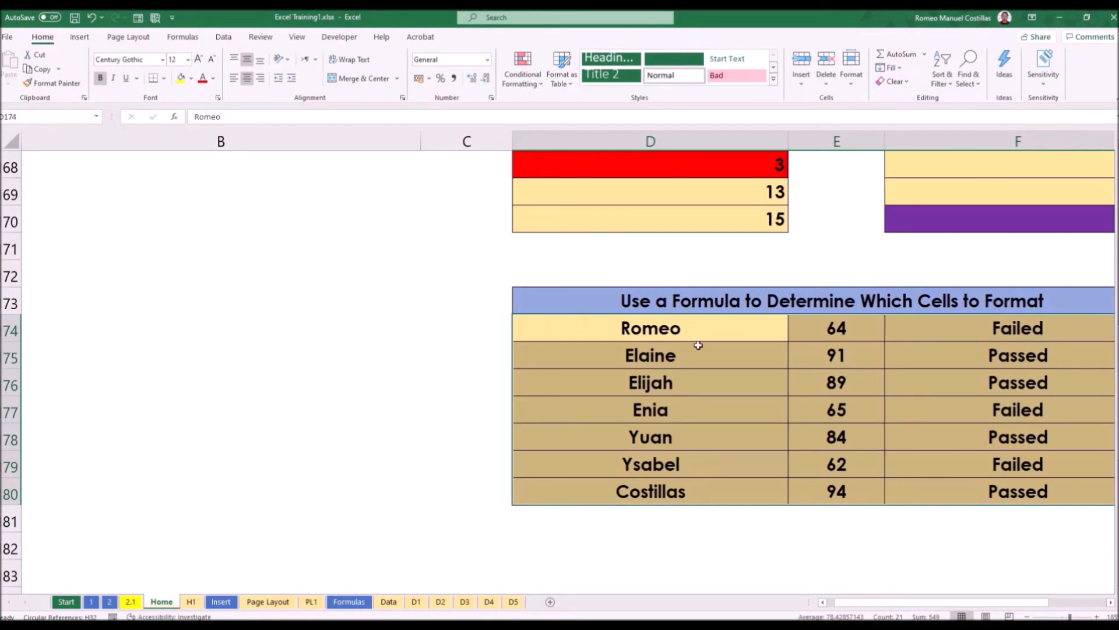
click(438, 336)
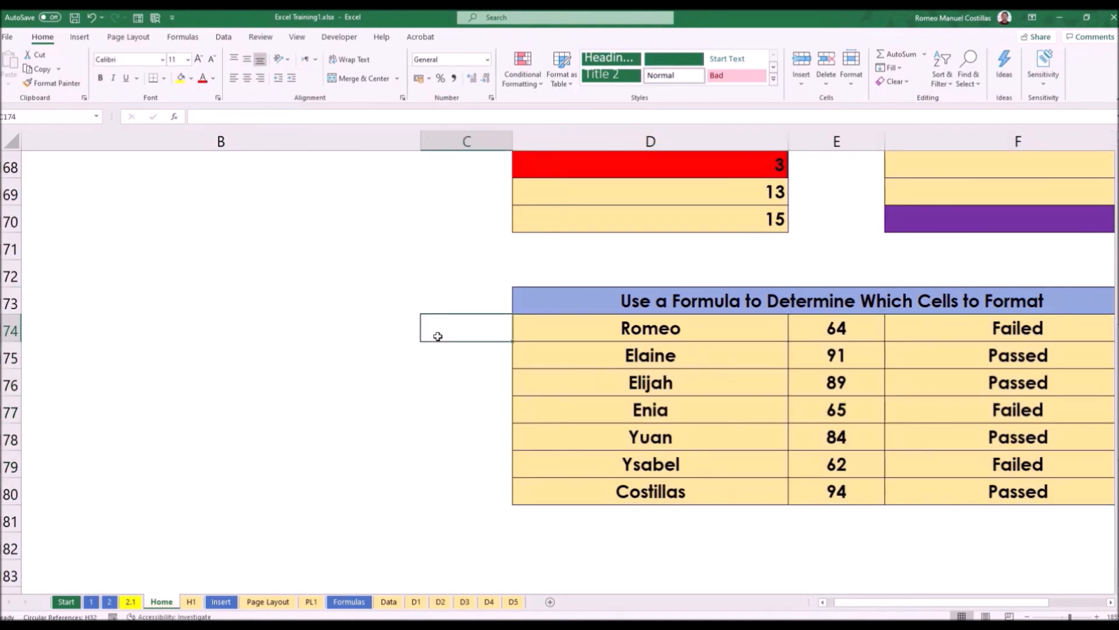
click(289, 325)
text(=)
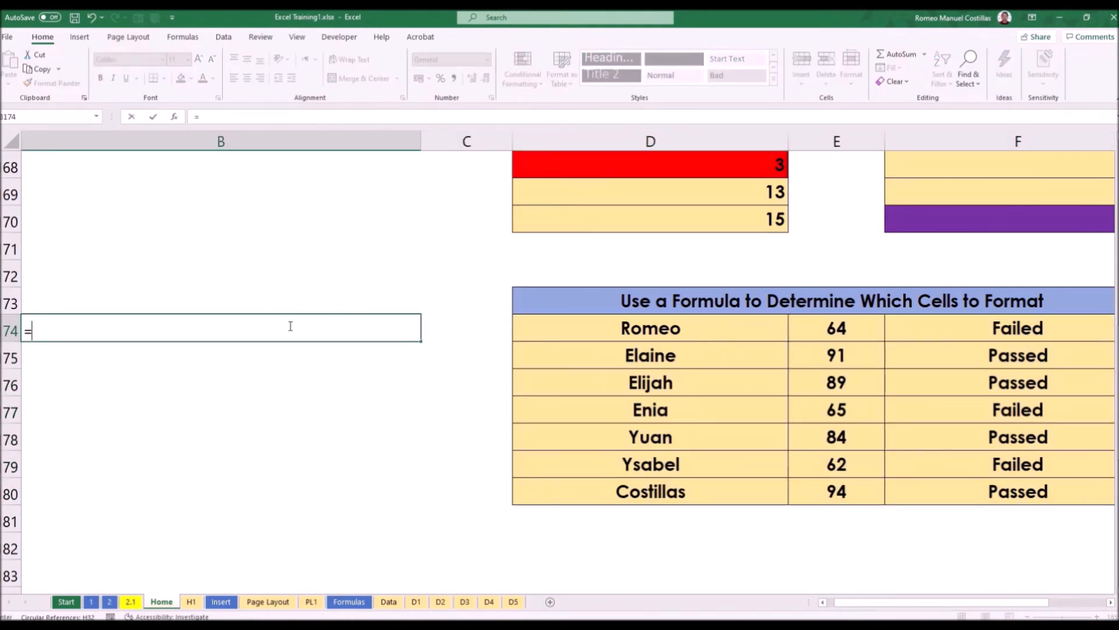
click(942, 331)
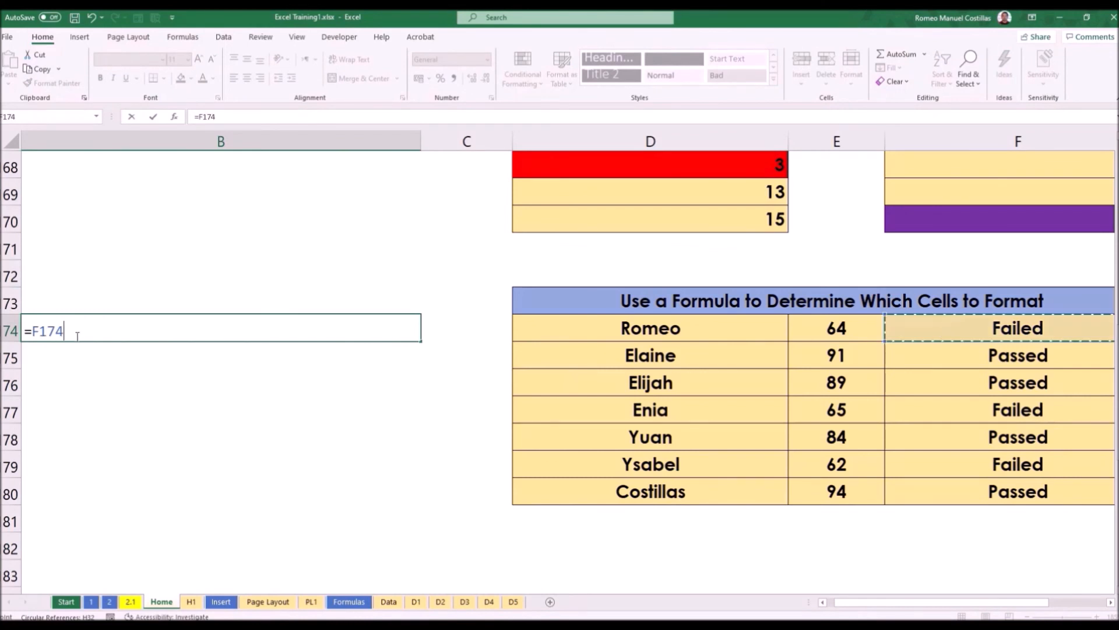
click(35, 331)
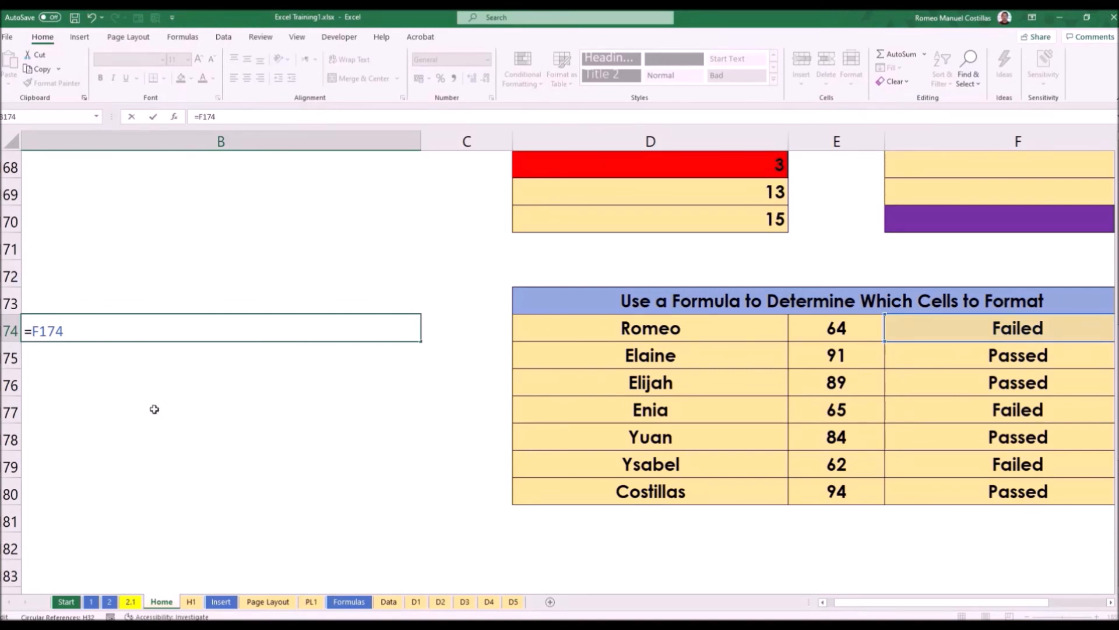
text($)
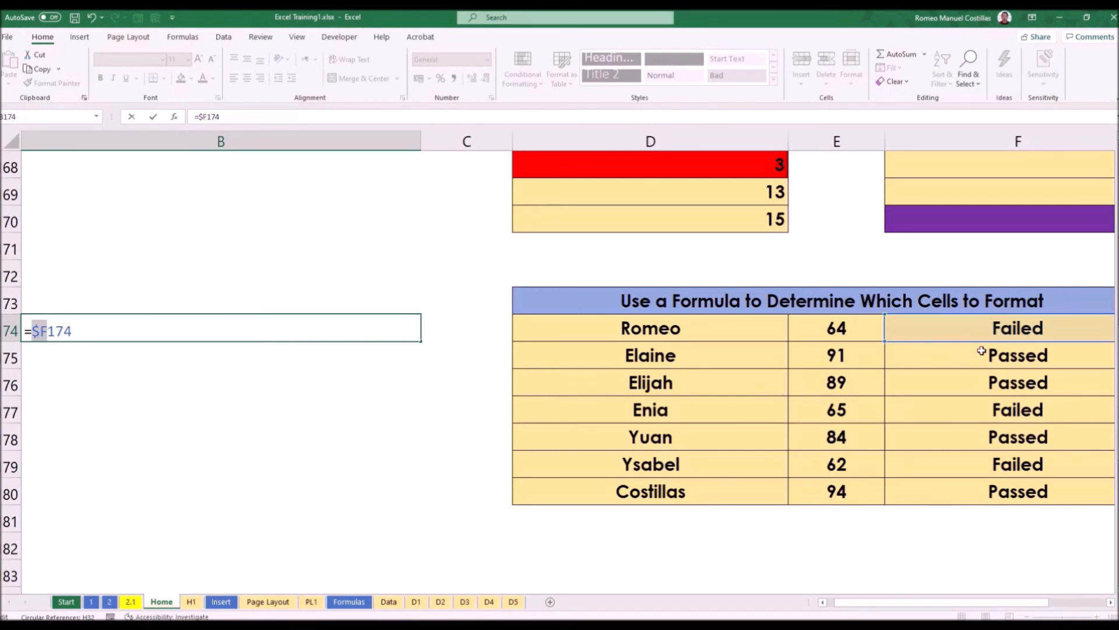
click(146, 339)
key(Escape)
Start a new "Use a formula to determine which cells to format" rule for D174:F180.
drag(695, 331, 956, 493)
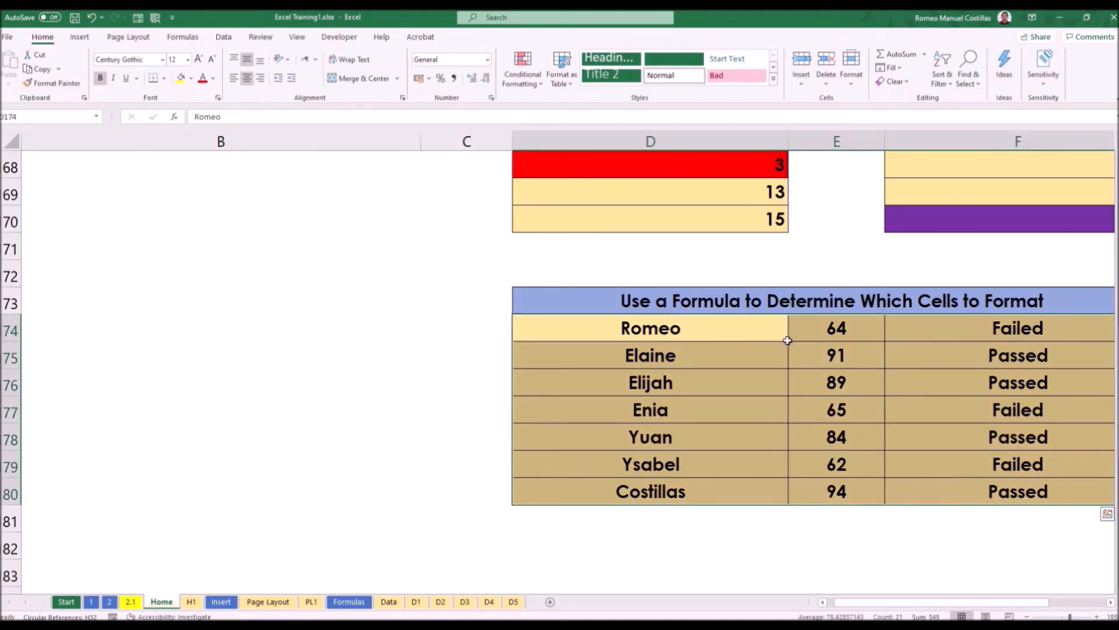
click(520, 78)
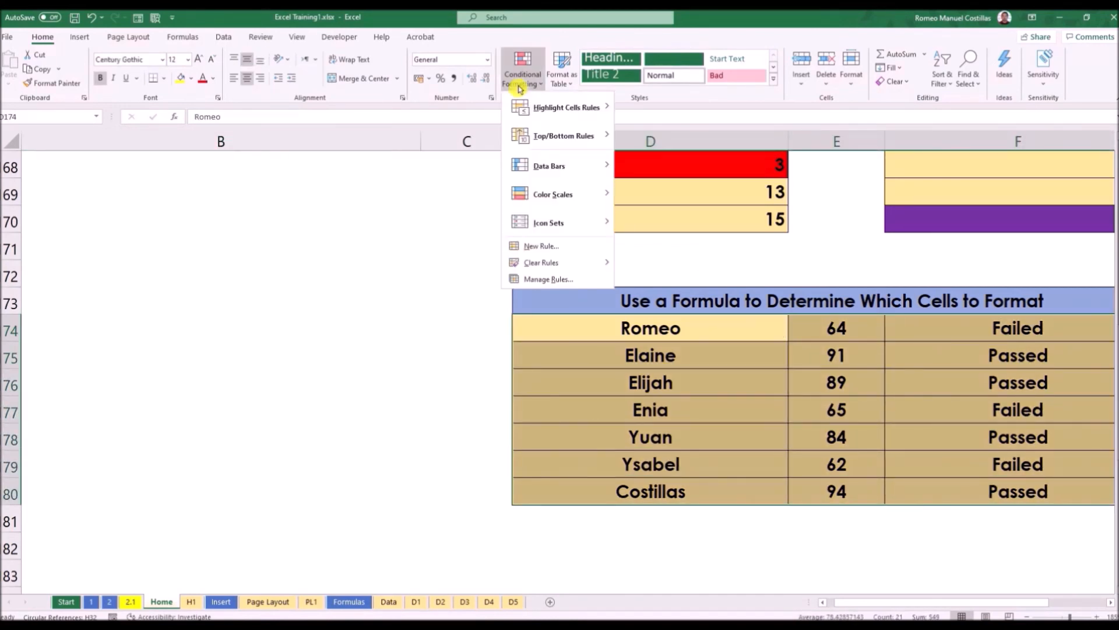
click(548, 246)
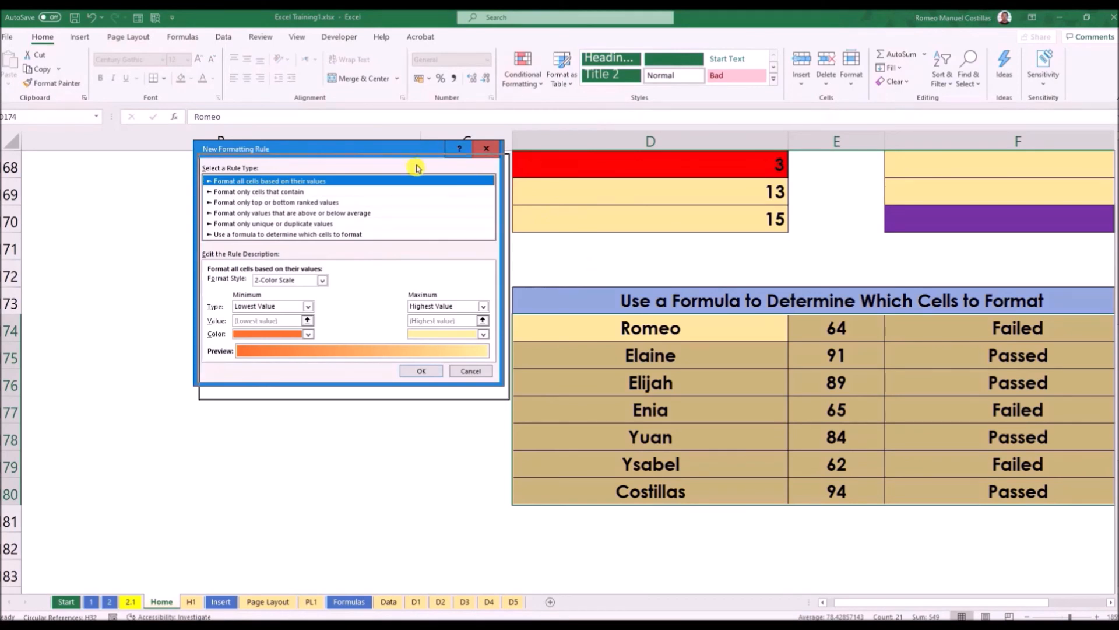
click(325, 248)
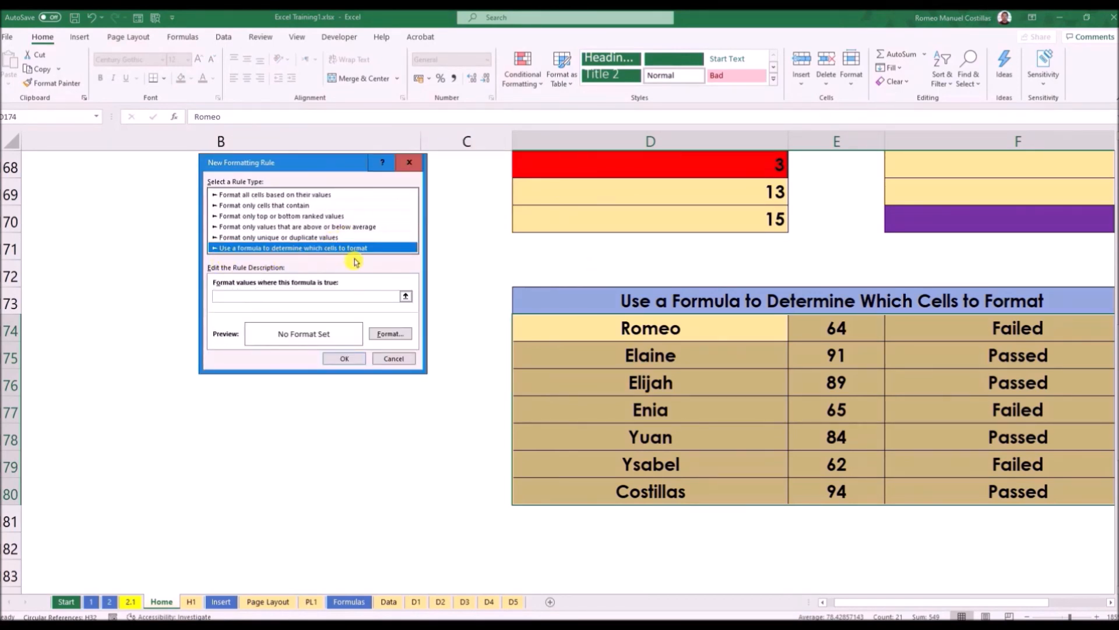
Enter =$F174="Failed" as the rule's formula, with only the column reference kept absolute.
click(366, 296)
text(=)
click(1007, 330)
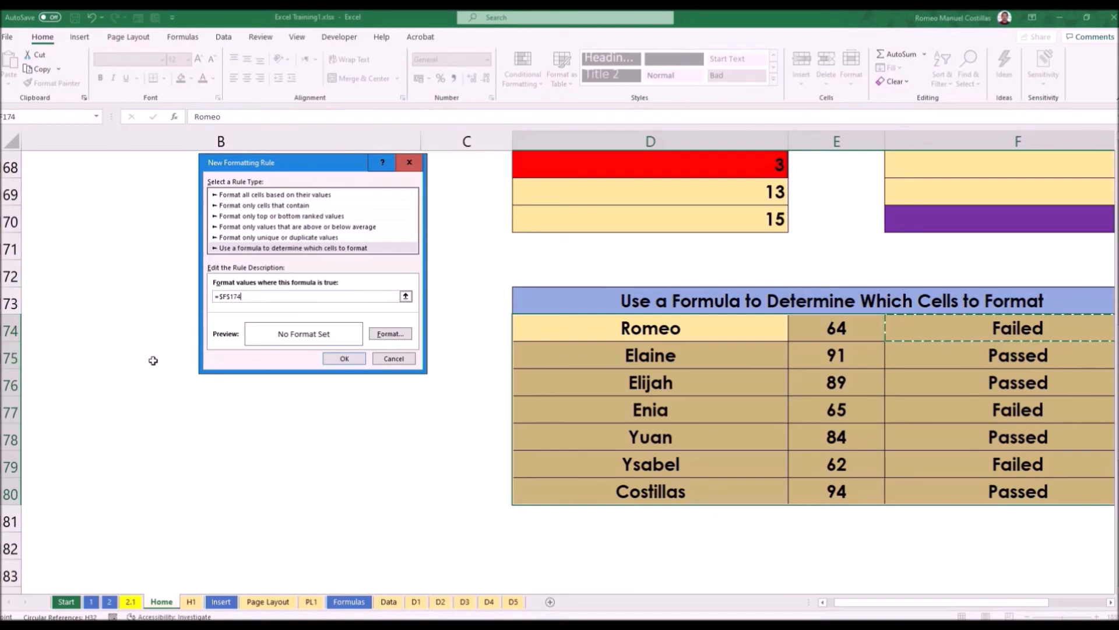
click(230, 298)
key(BackSpace)
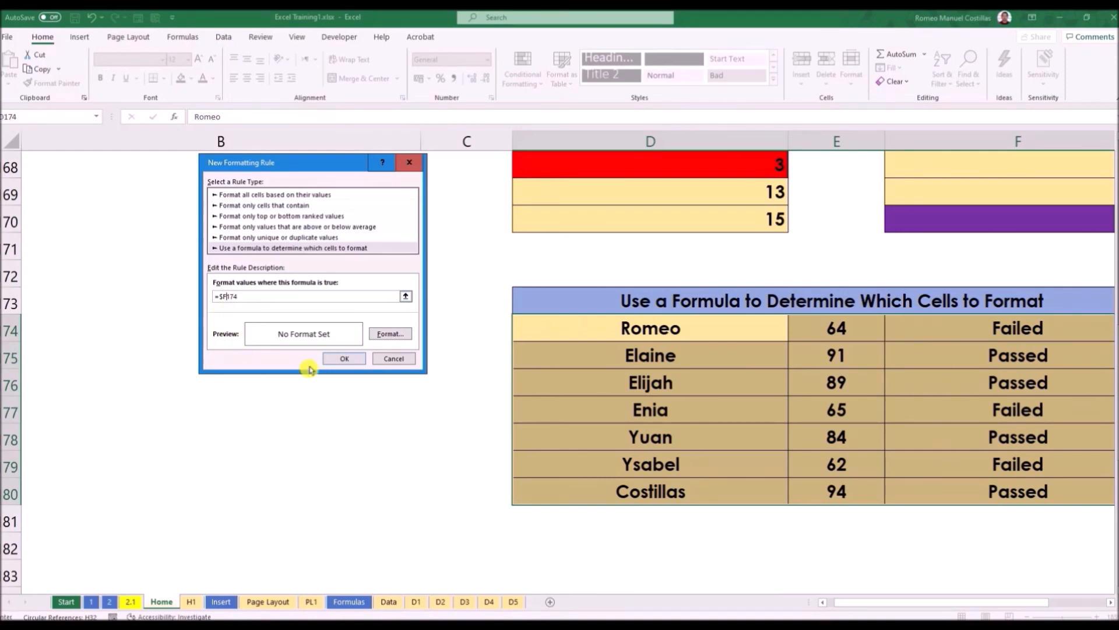
click(268, 294)
text(="Failed")
Give the formula rule a blue theme fill and apply it to D174:F180.
click(390, 333)
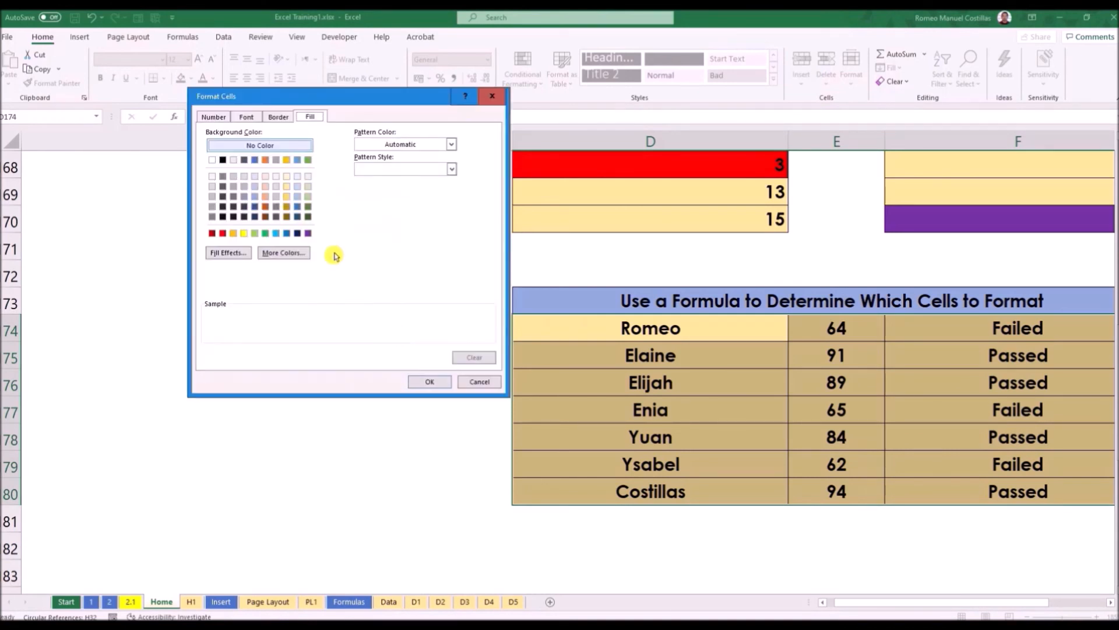
click(297, 160)
click(430, 381)
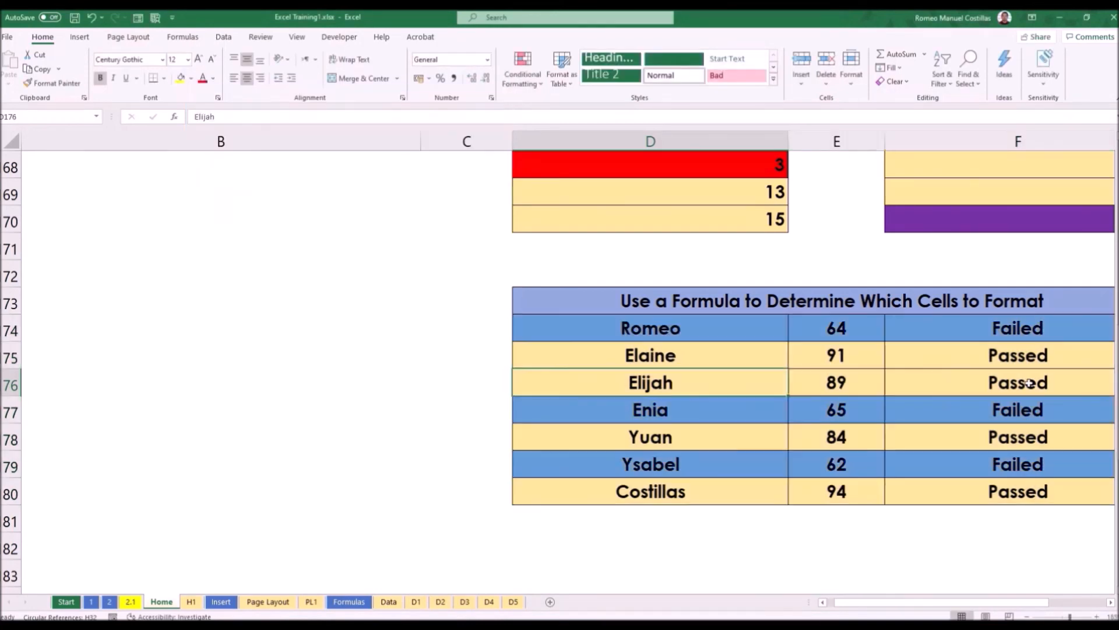
Change the result in F176 to Failed to test the formula-based row highlighting.
click(1029, 383)
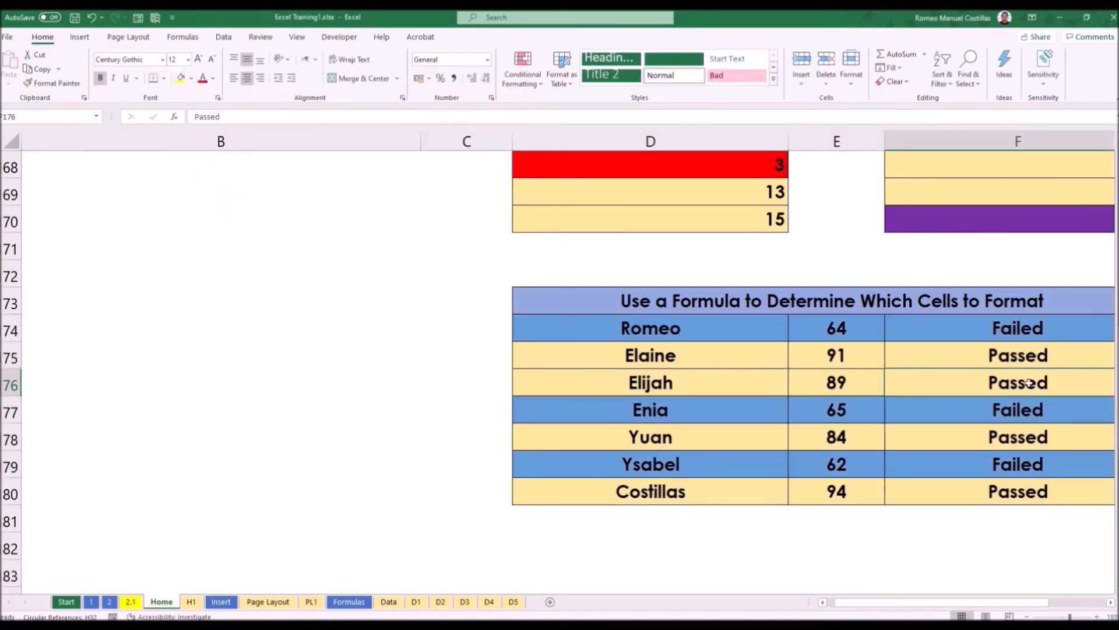
text(Failed)
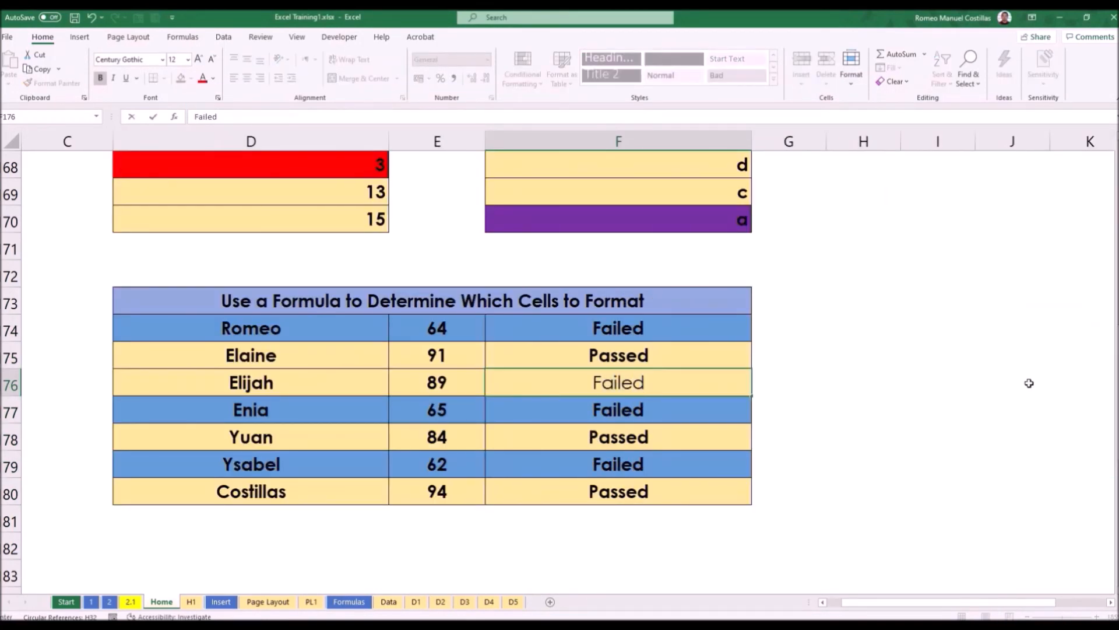
key(Return)
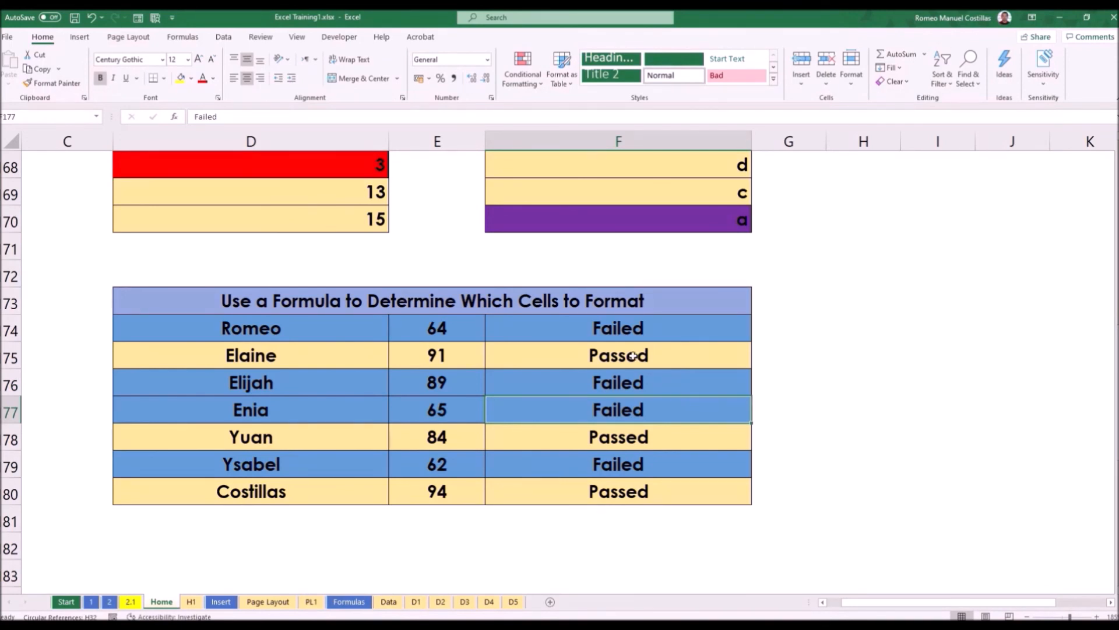
click(642, 330)
text(P)
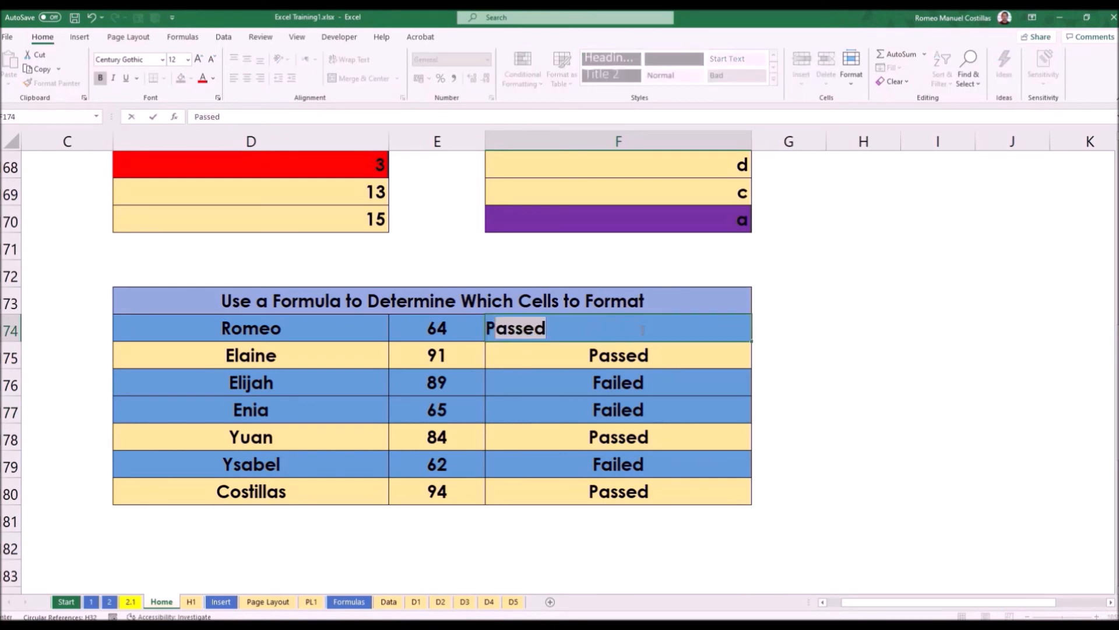
key(Escape)
Change the result in F179 to Passed to test the formula-based row highlighting.
key(Down)
key(Down)
key(Down)
key(Down)
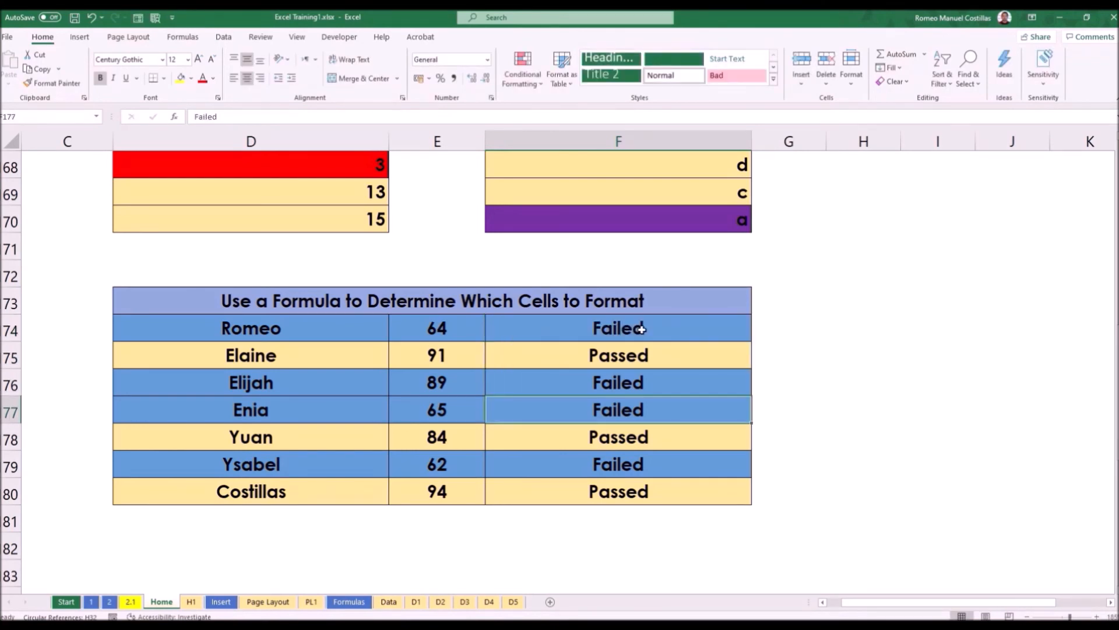
key(Down)
text(Passed)
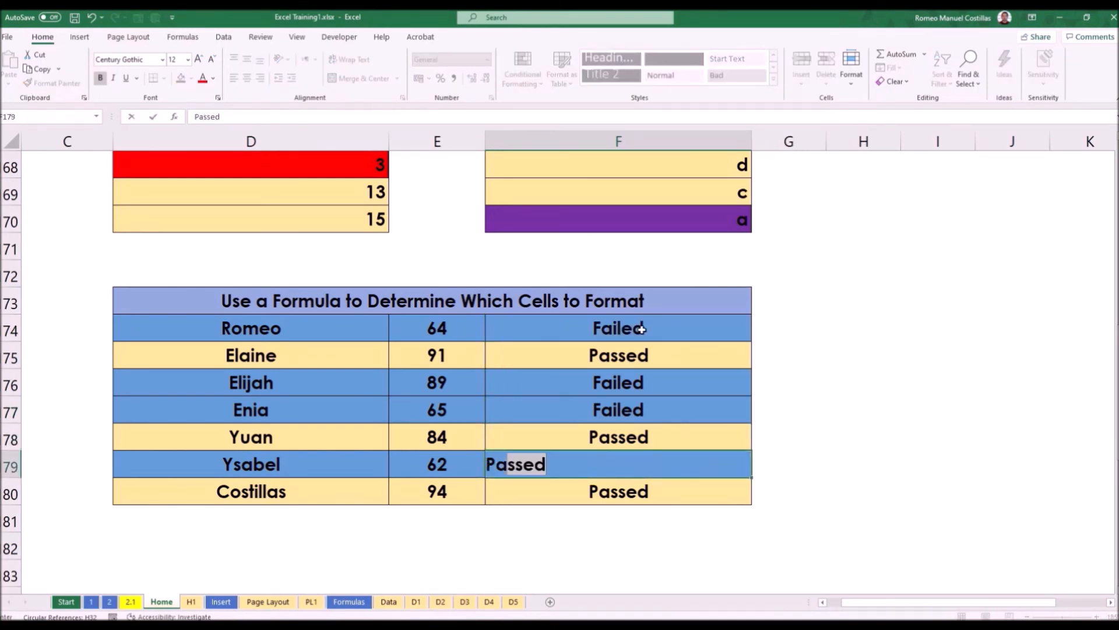
key(Return)
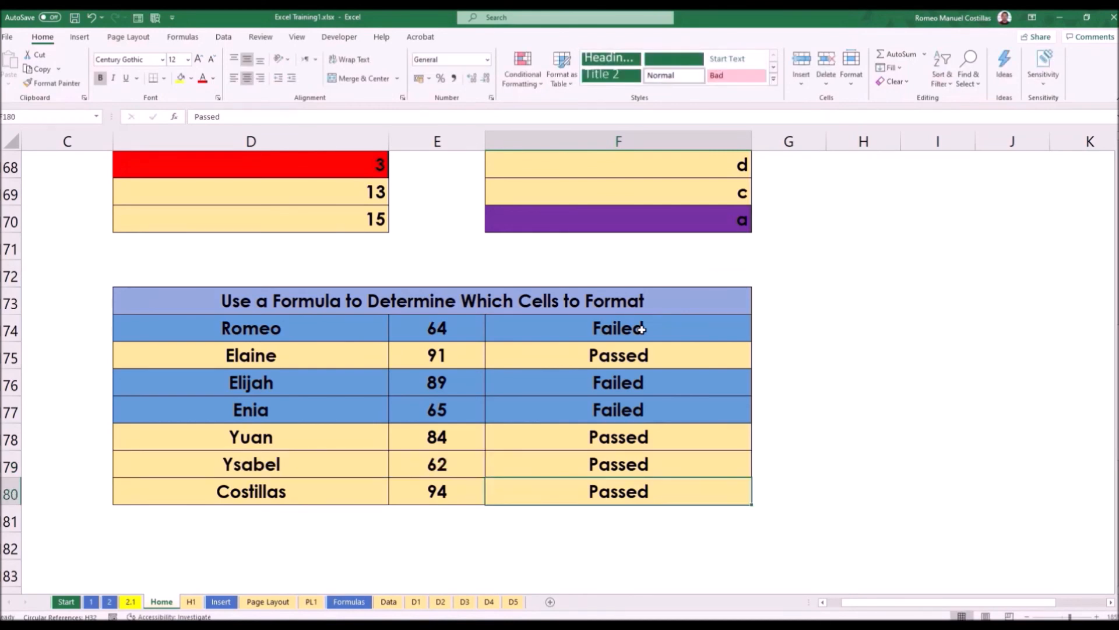